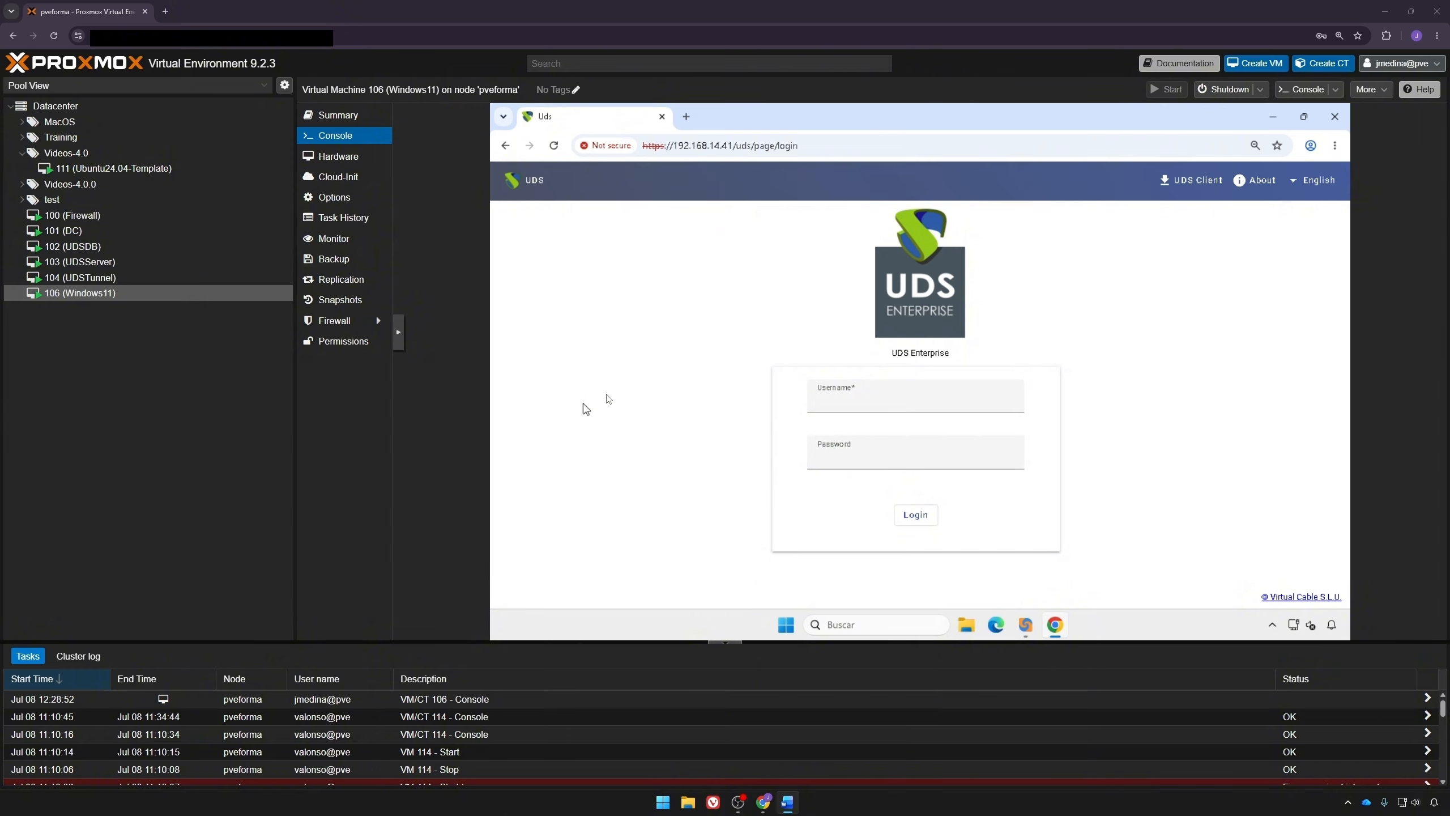
# Step: Log in to the UDS web portal as uds with the account password
pyautogui.click(866, 406)
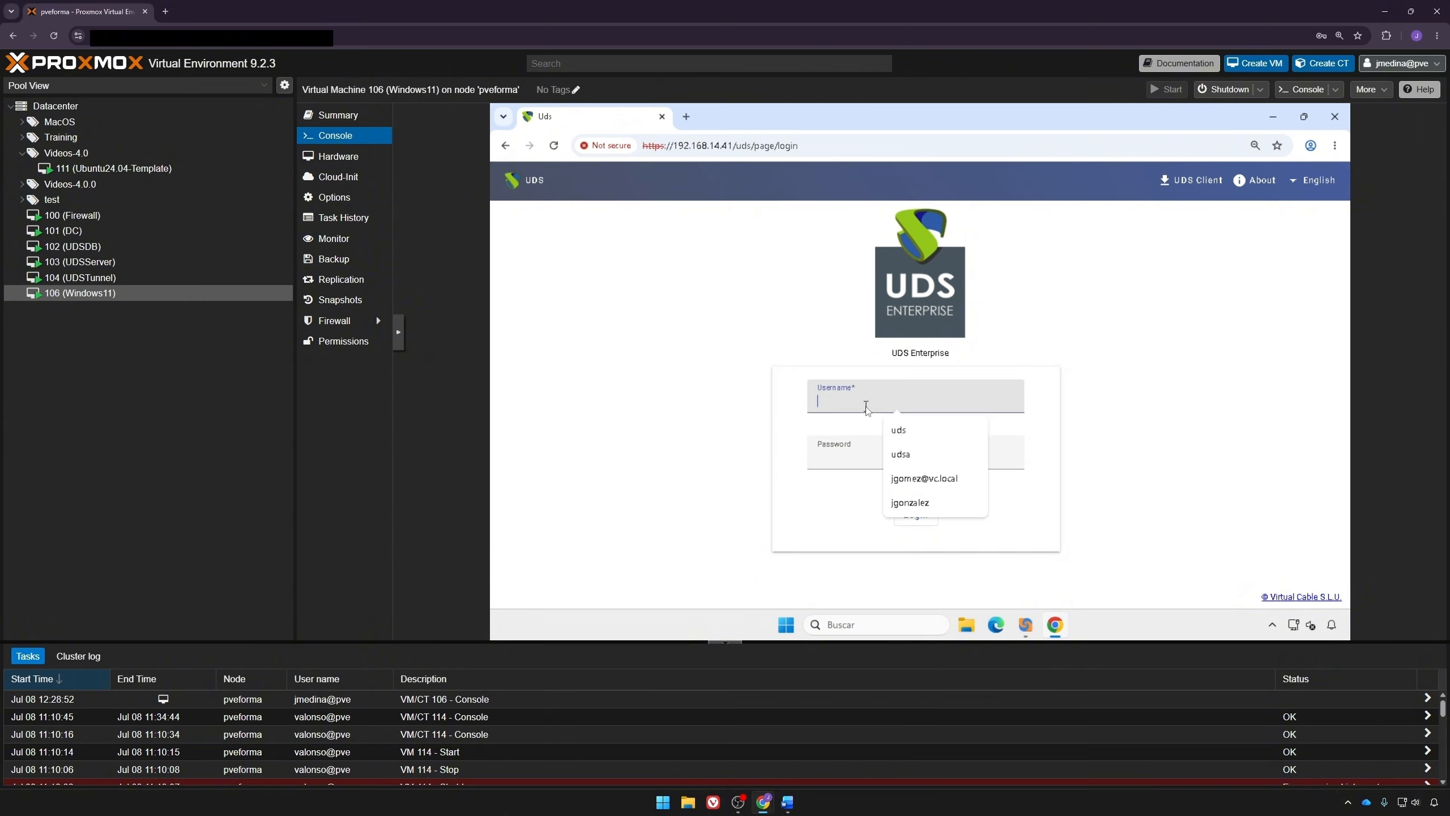
pyautogui.write('uds')
pyautogui.press('Tab')
pyautogui.write('ud')
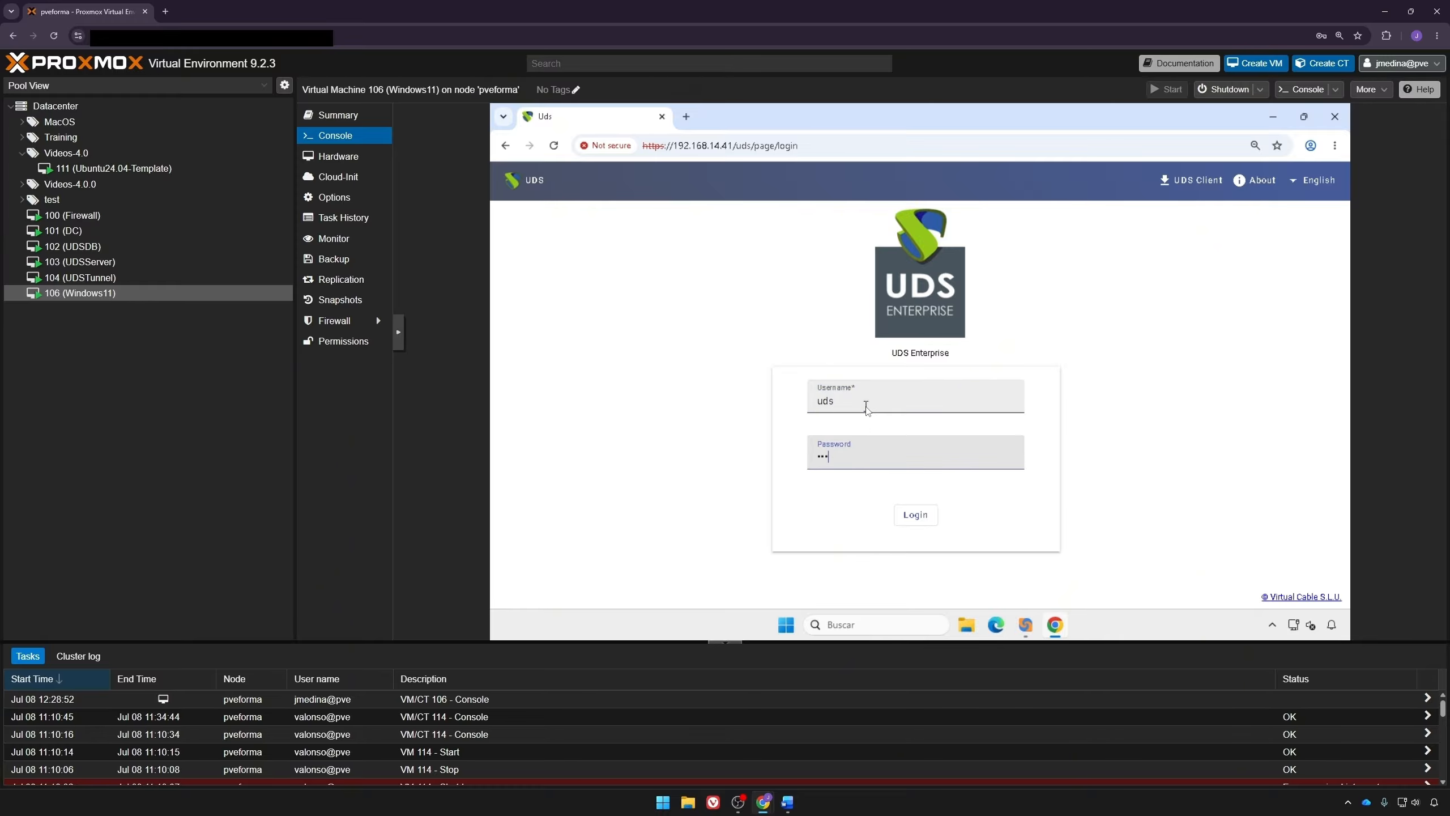
pyautogui.write('s')
pyautogui.press('Return')
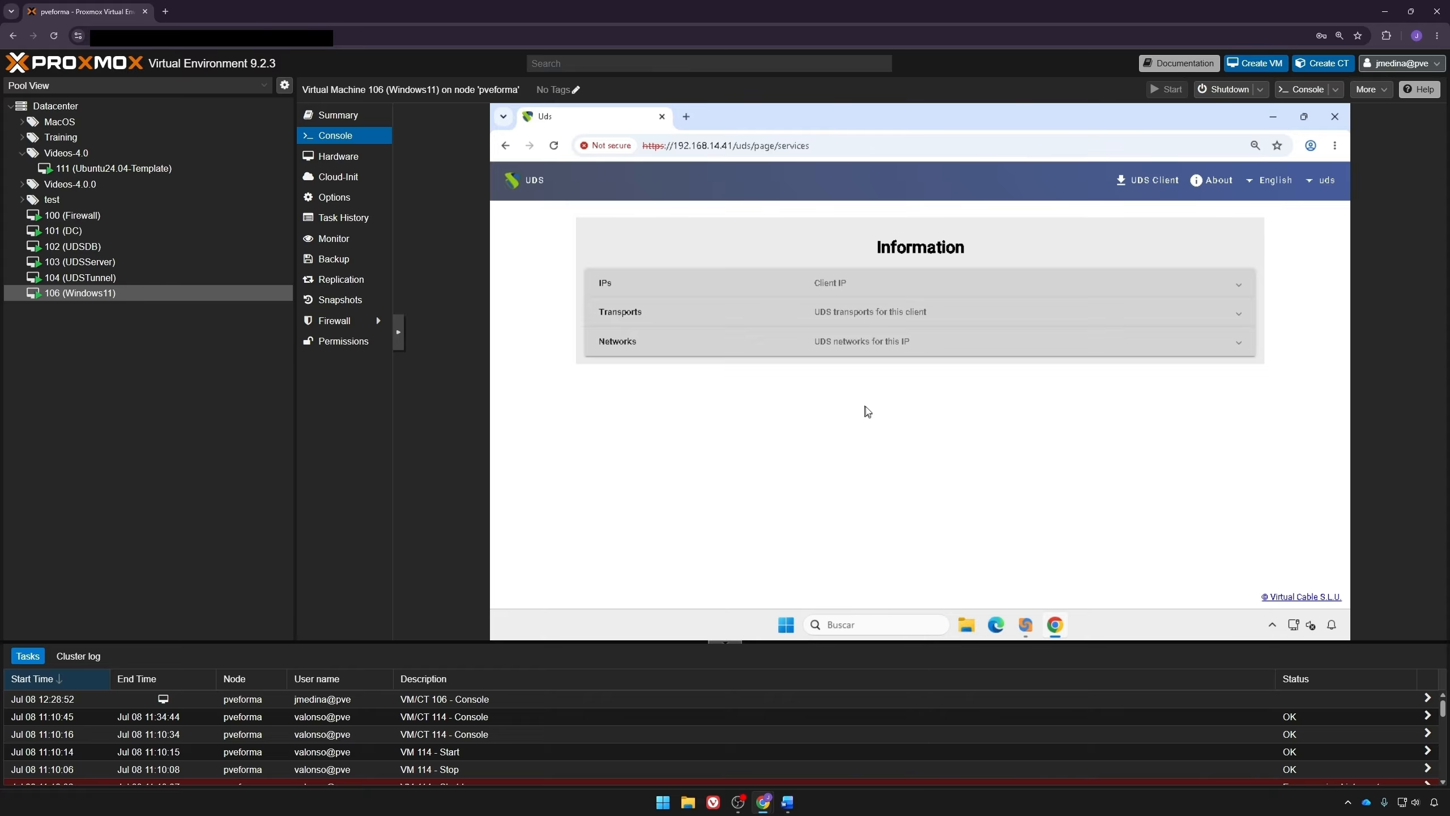
# Step: Open the administration dashboard and go to the service providers list
pyautogui.click(1314, 183)
pyautogui.click(1304, 209)
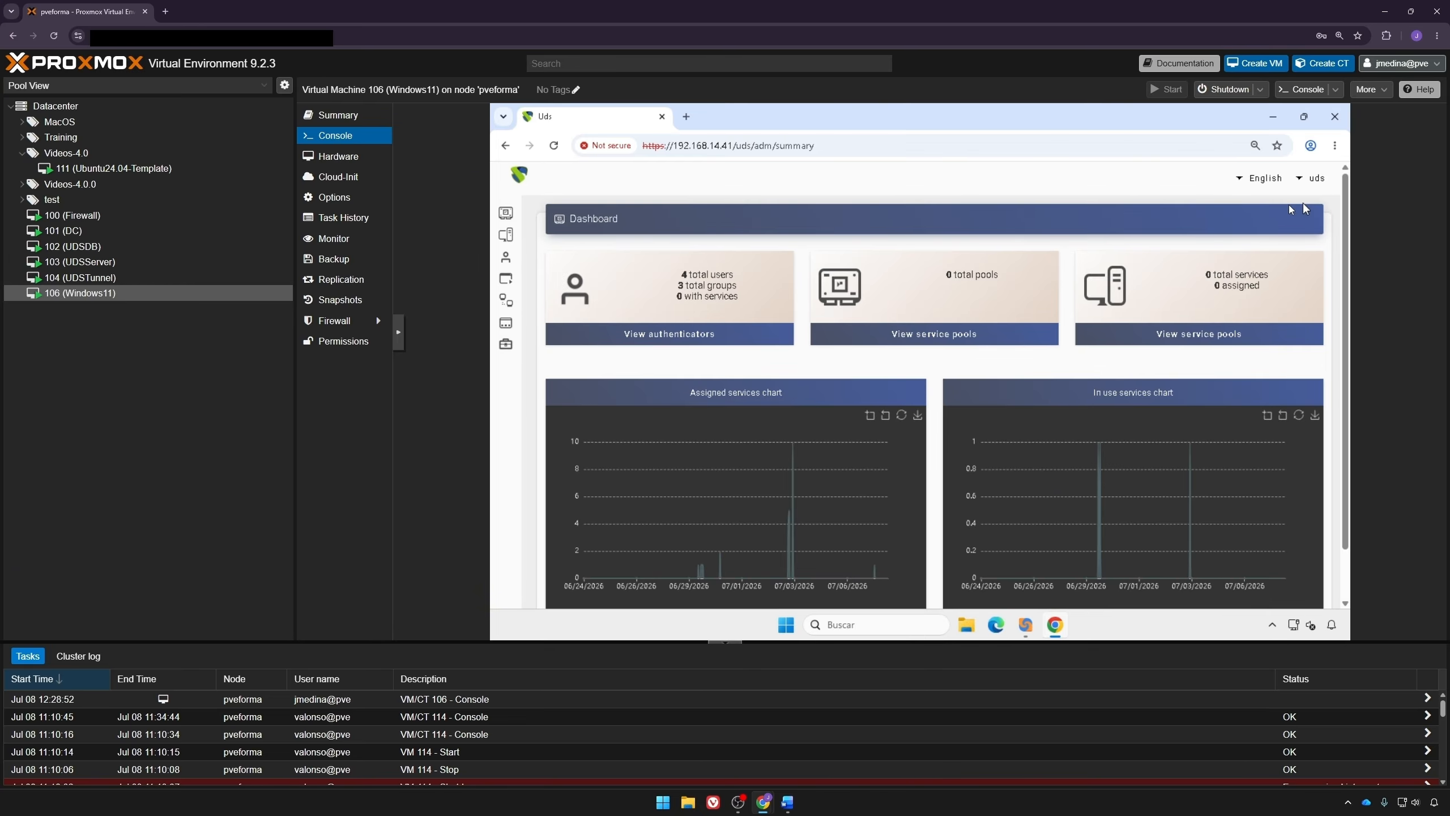
pyautogui.click(511, 241)
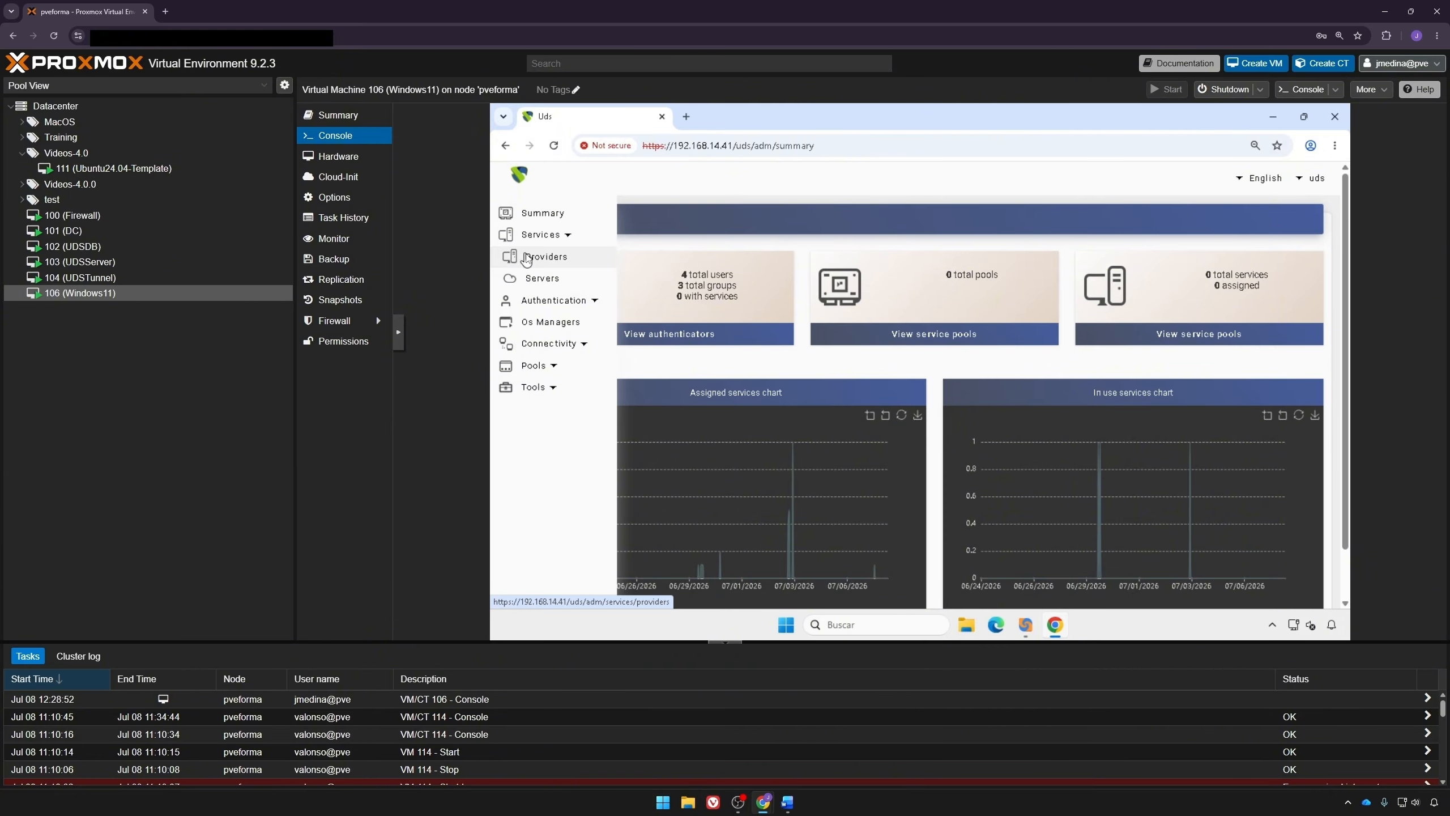
pyautogui.click(533, 257)
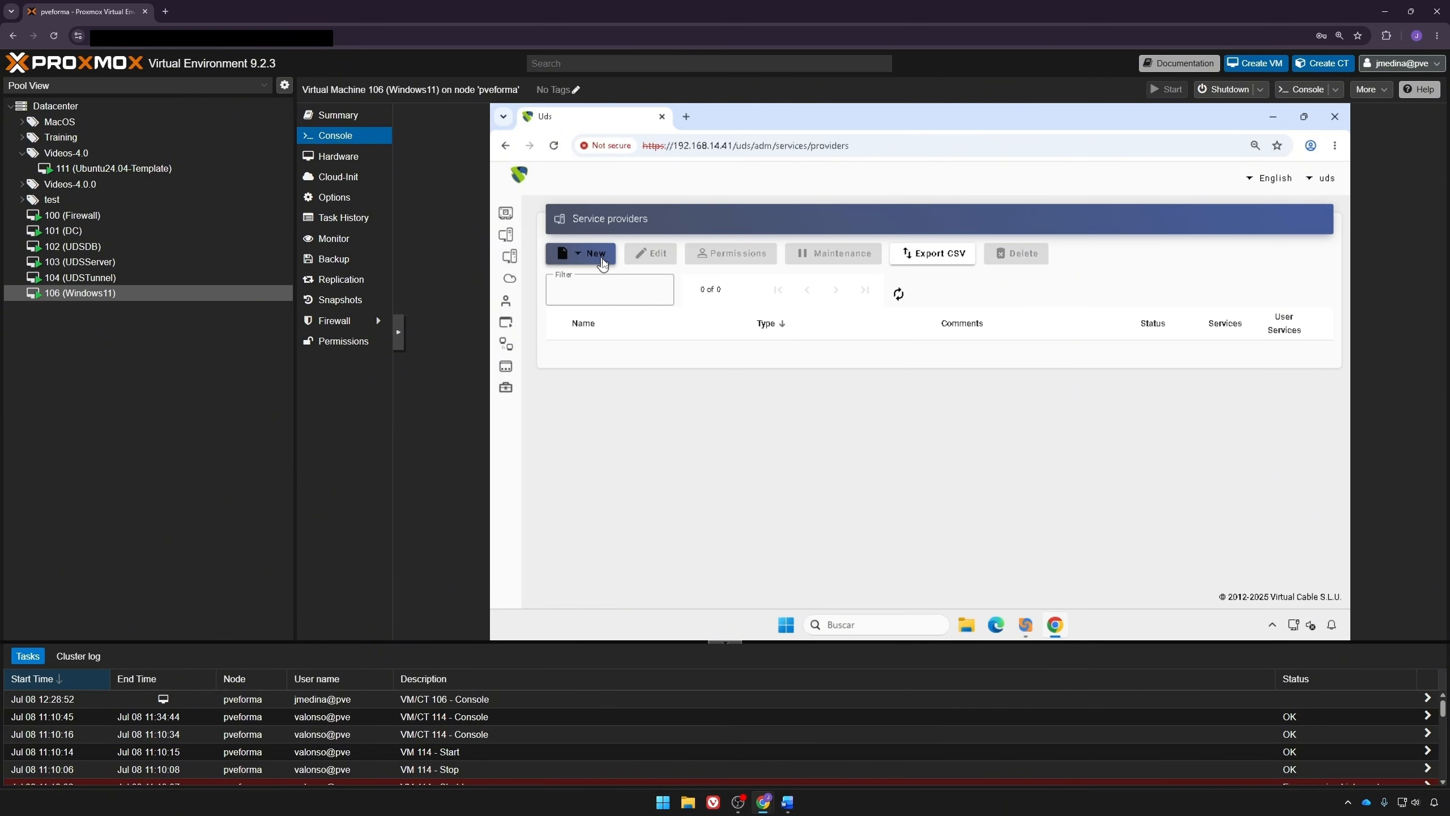
# Step: Start a new Proxmox Platform Provider and name it Proxmox videos
pyautogui.click(586, 253)
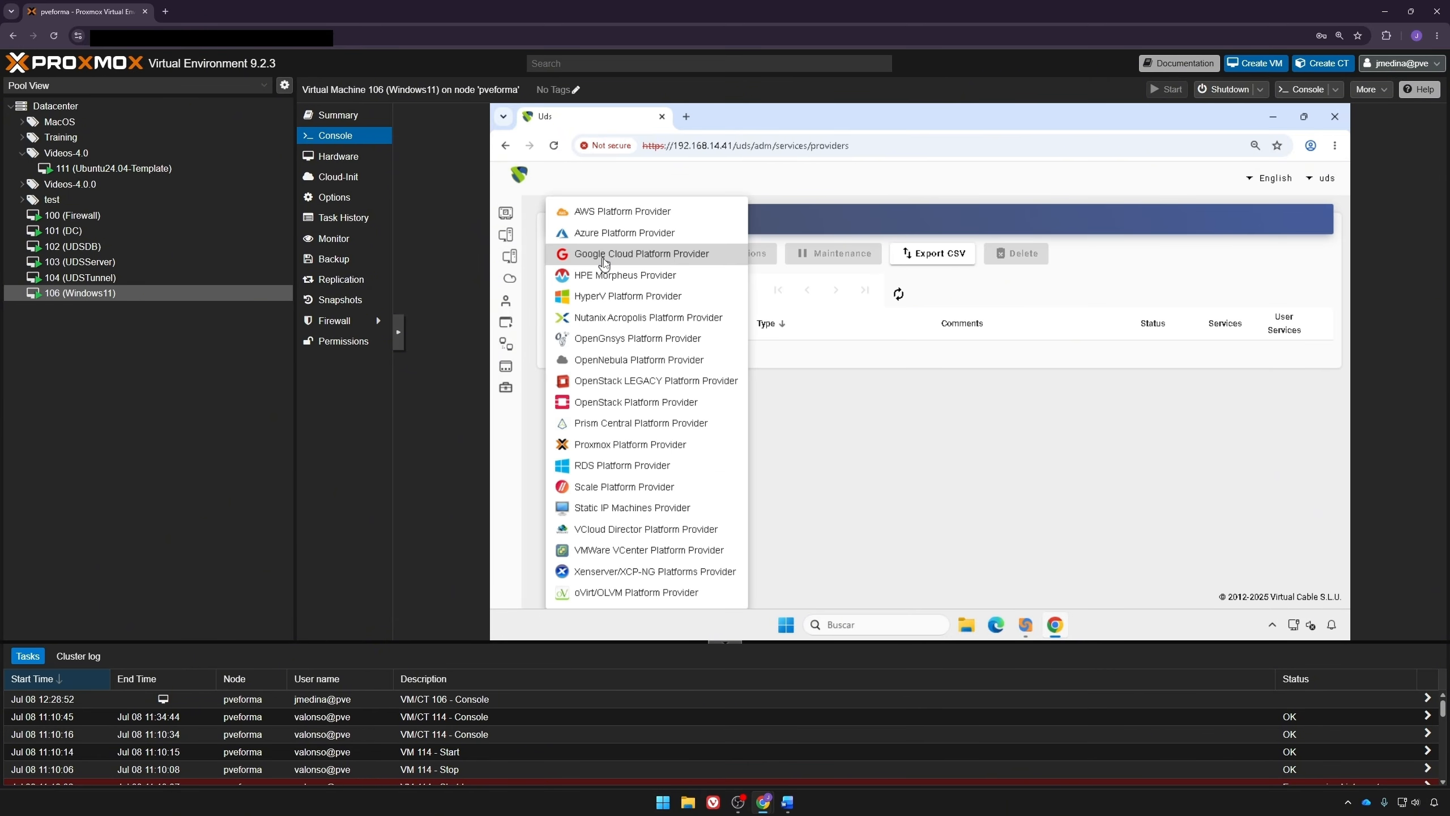
pyautogui.click(591, 449)
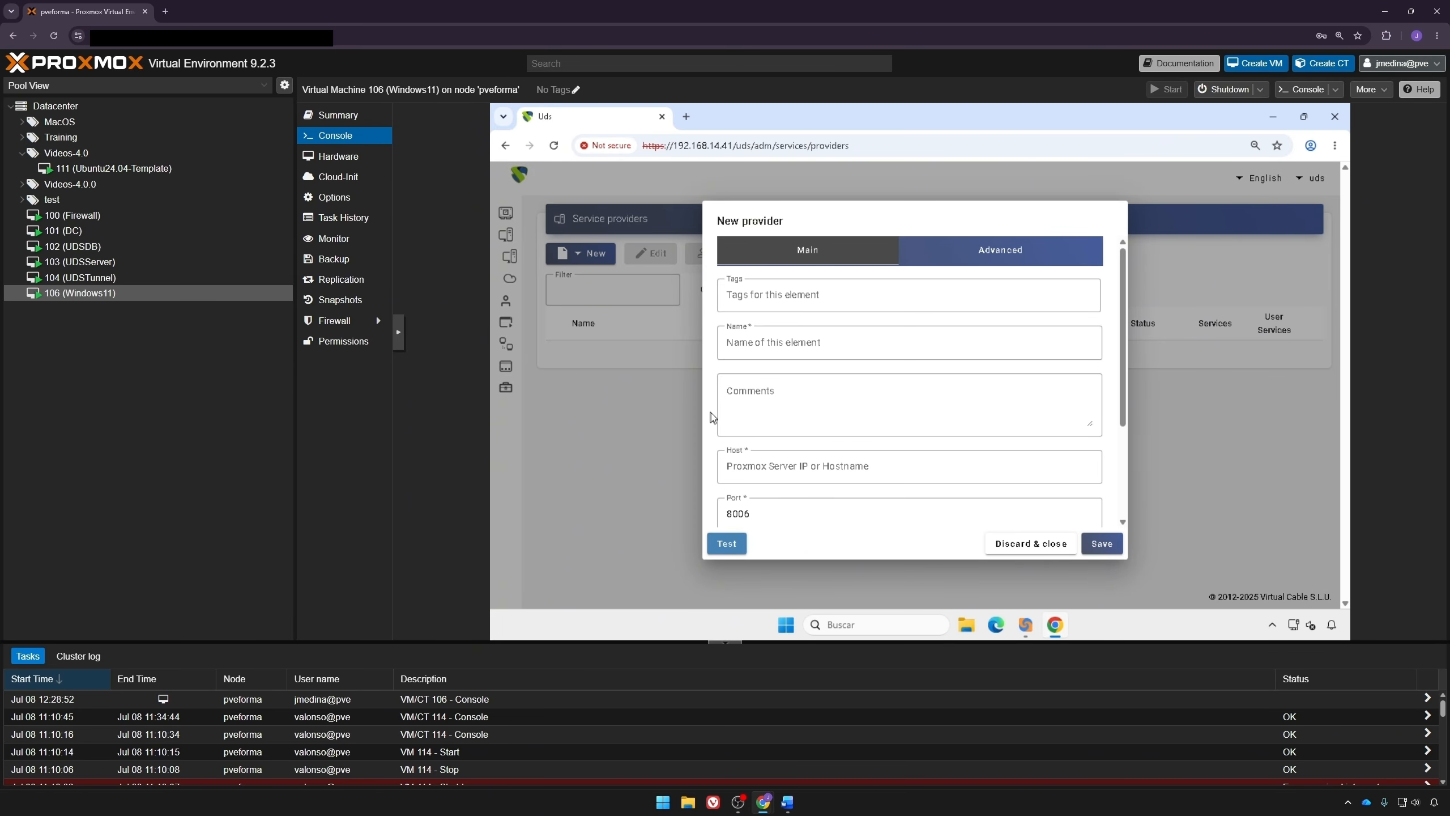
pyautogui.click(809, 348)
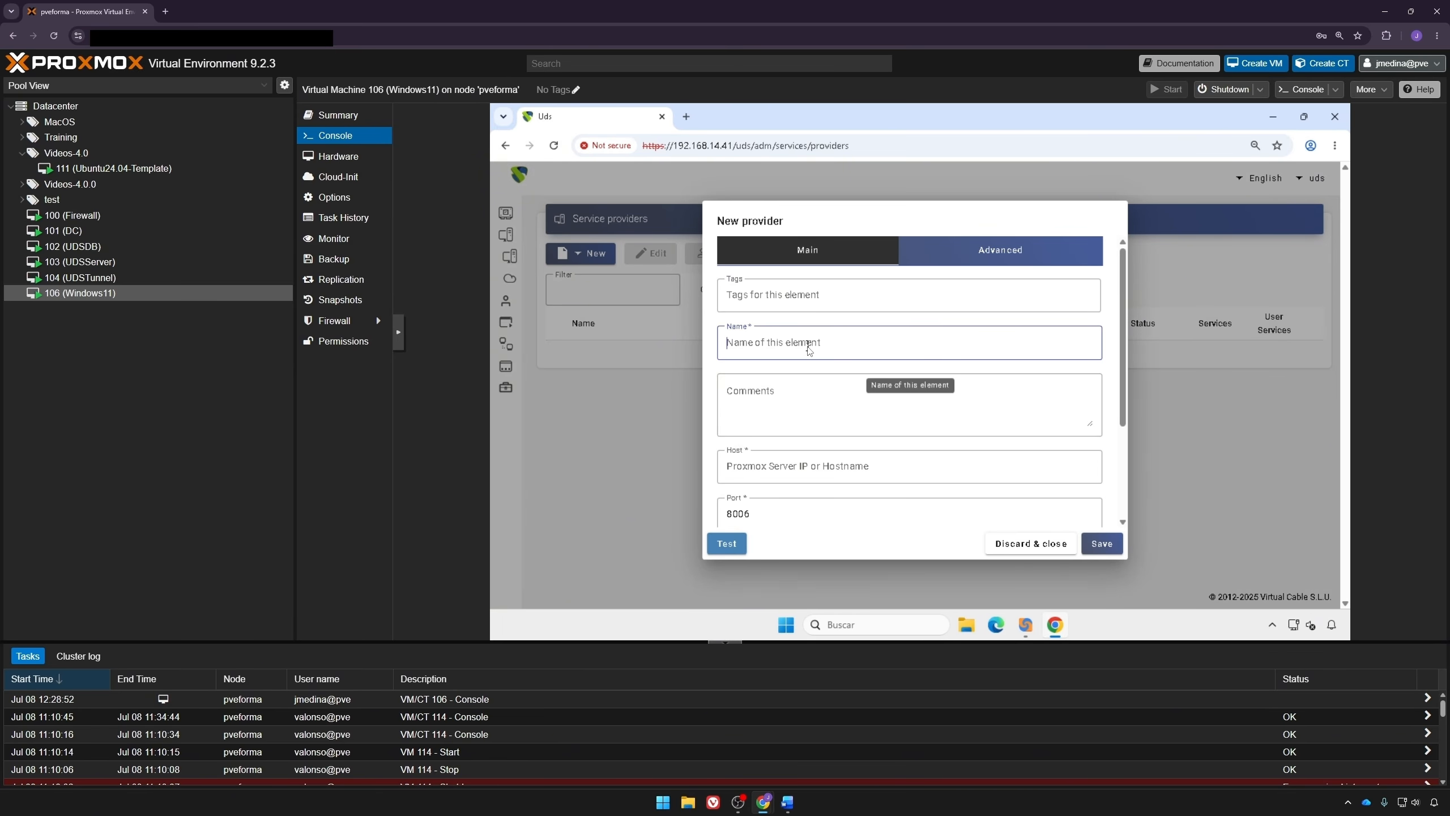
pyautogui.write('Proxmox videos')
# Step: Fill in the provider's Proxmox user name and the account password
pyautogui.click(814, 473)
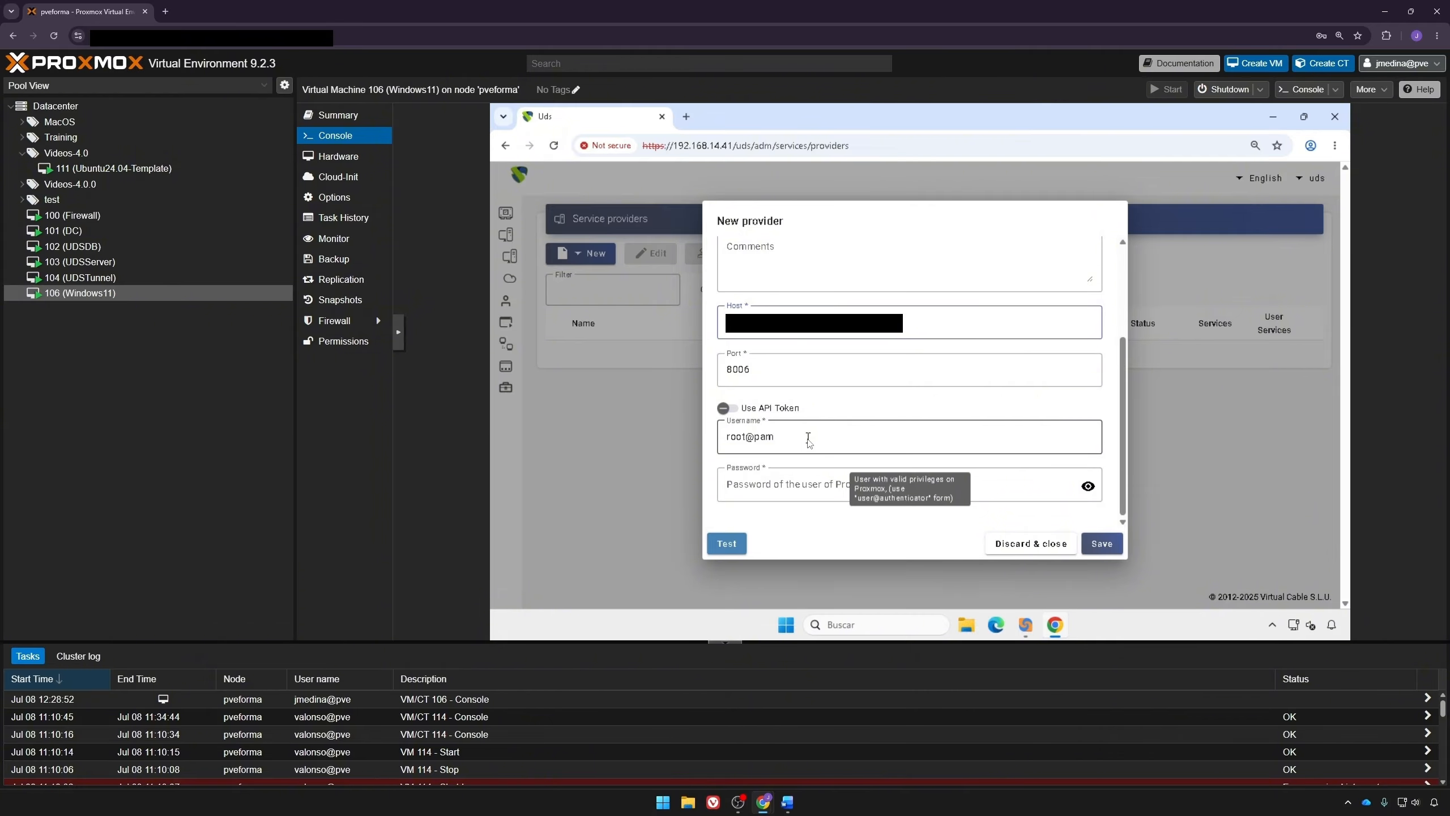
pyautogui.moveTo(809, 439); pyautogui.dragTo(679, 441)
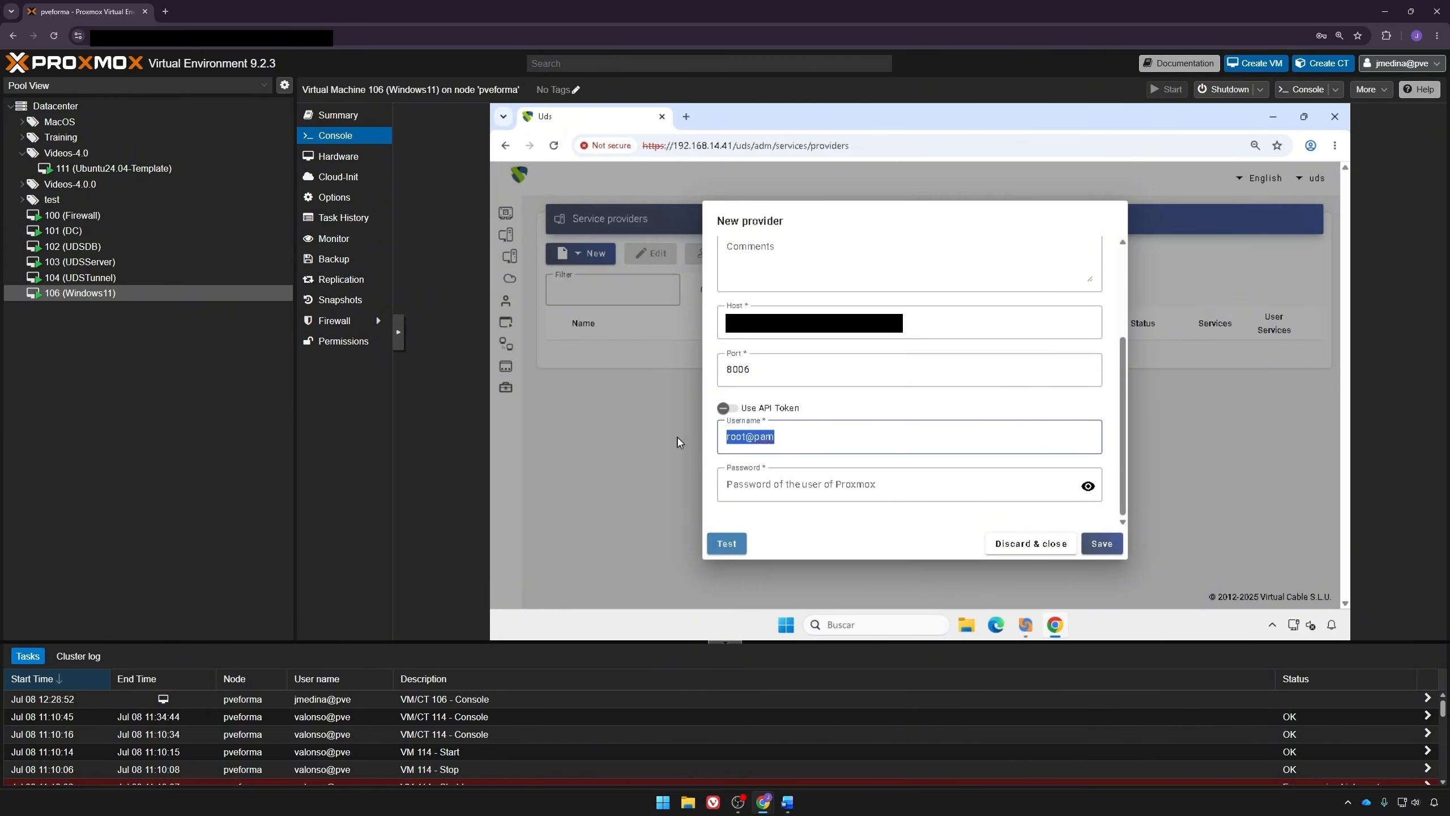
pyautogui.click(748, 479)
pyautogui.write('************')
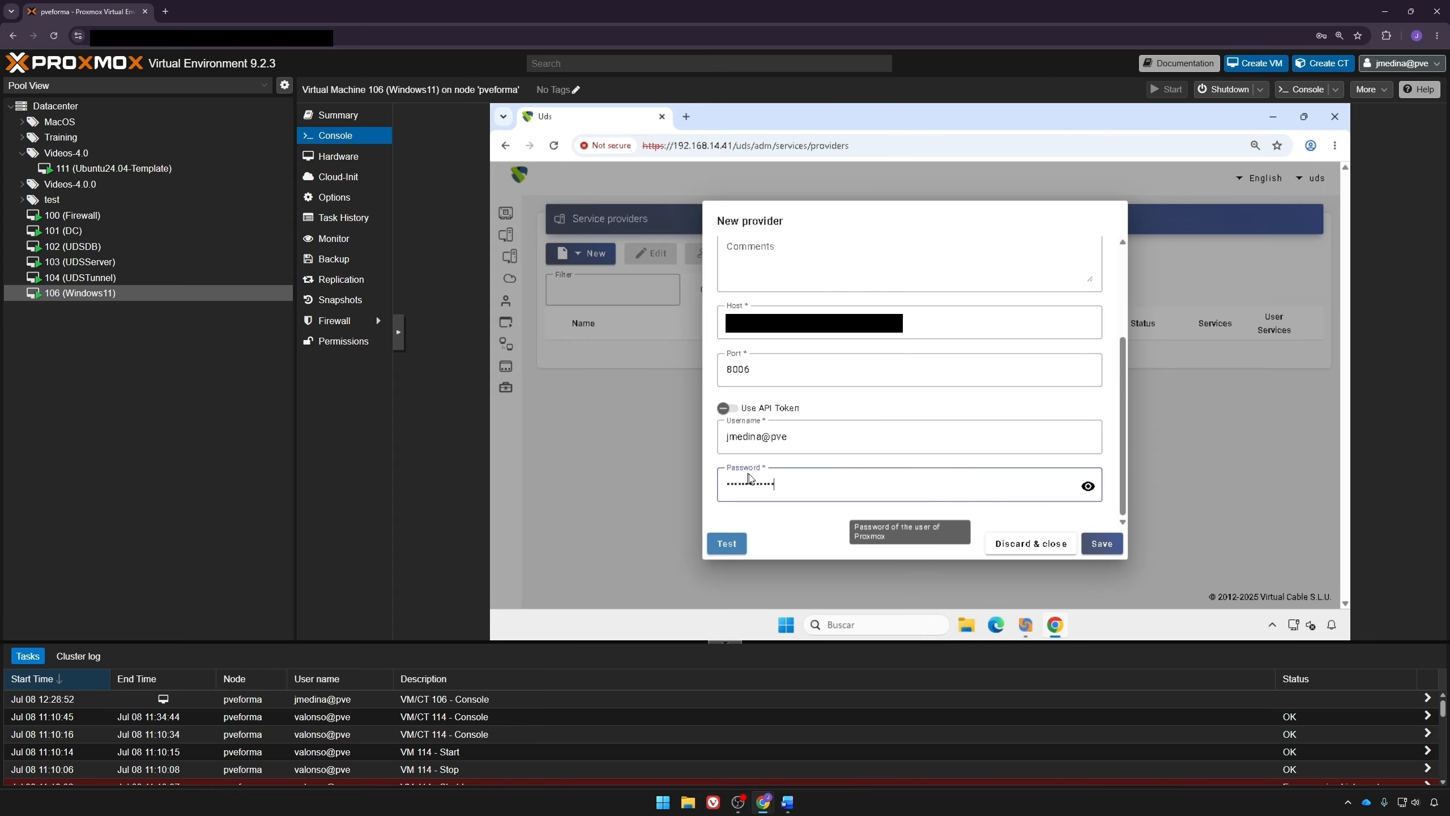
# Step: Test the provider connection and save the Proxmox videos provider
pyautogui.scroll(5, 749, 479)
pyautogui.click(974, 248)
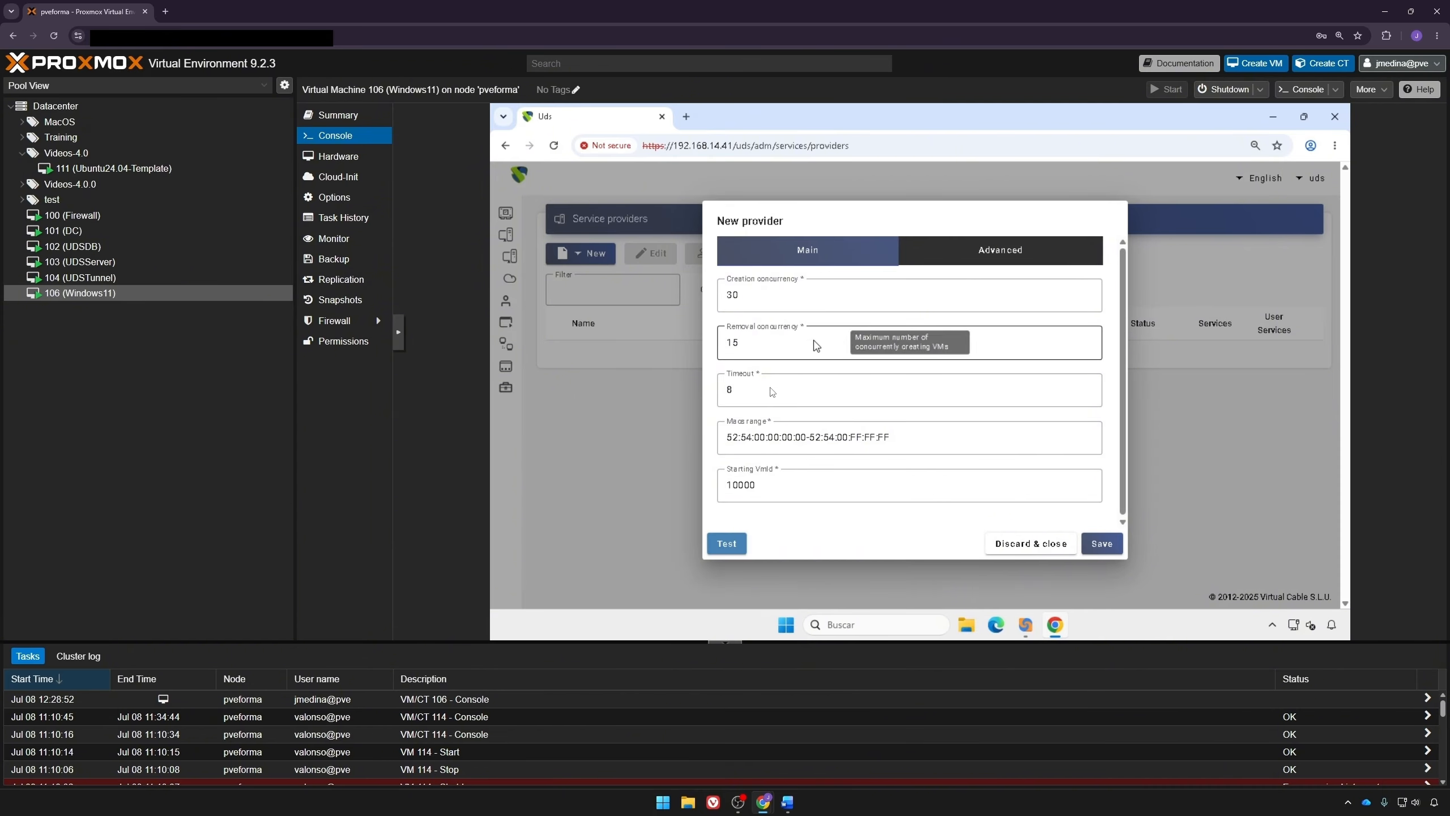
pyautogui.click(719, 547)
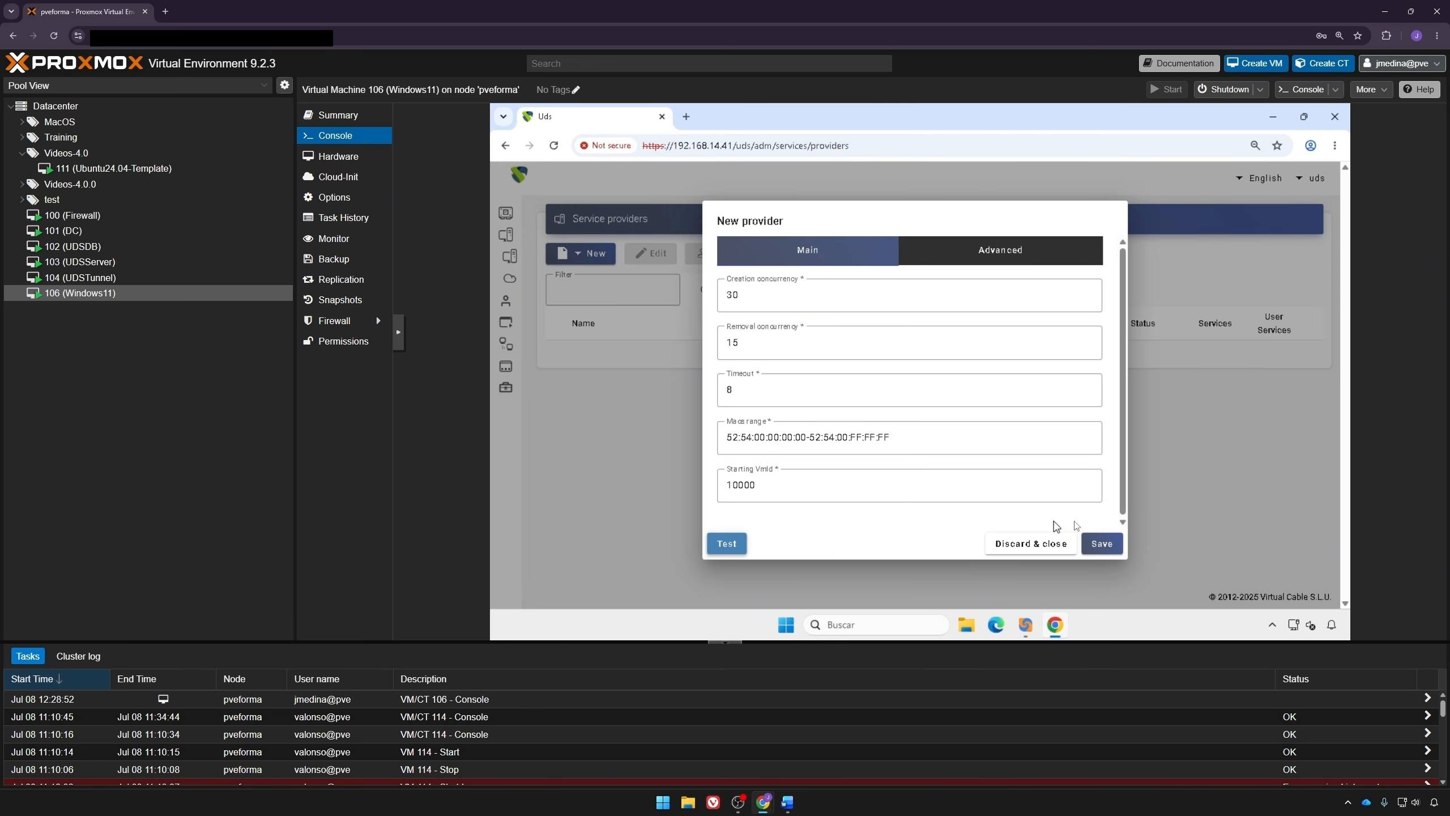
pyautogui.click(1118, 543)
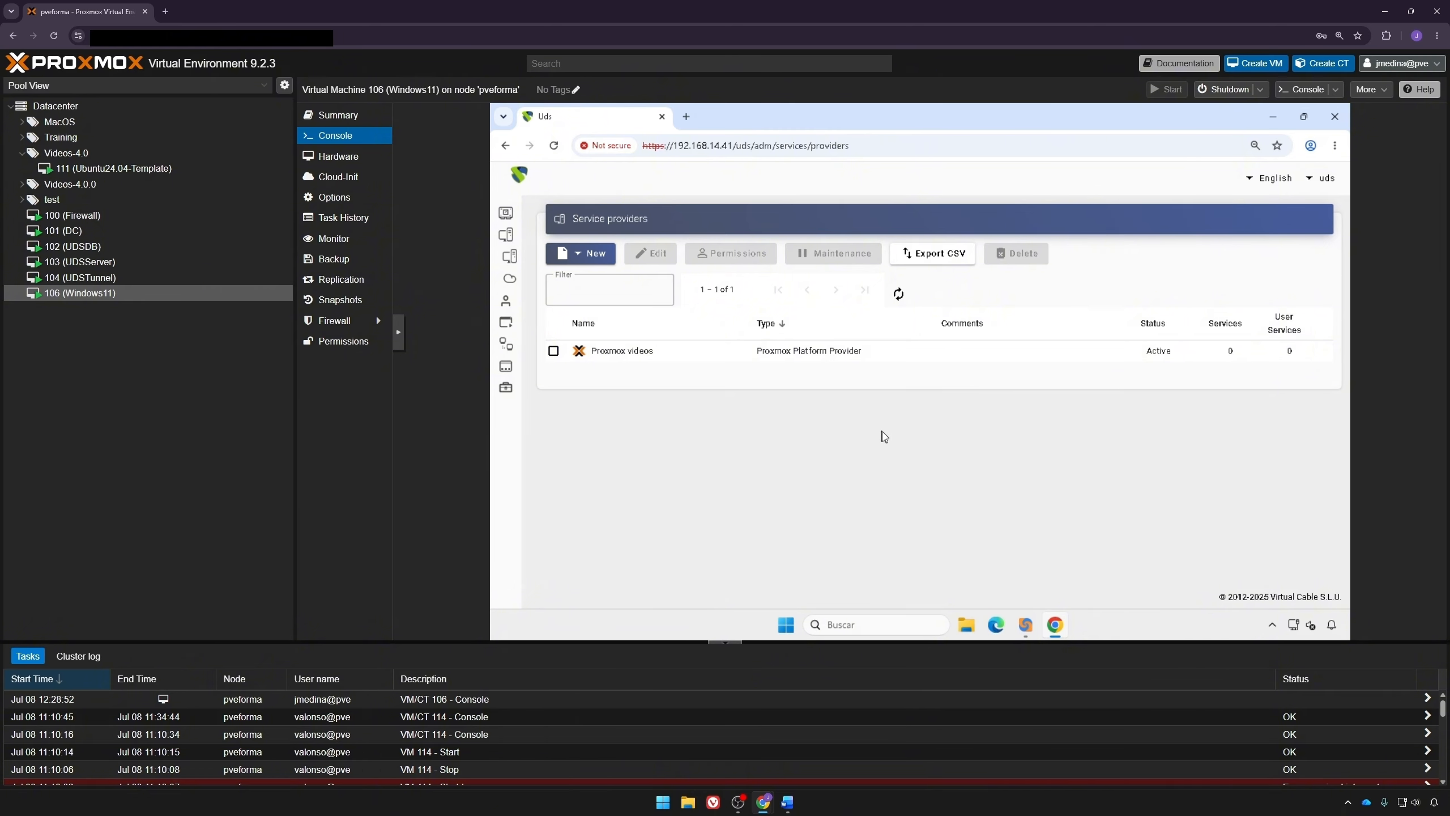
# Step: Open the Proxmox videos provider and start a new Proxmox Clone service
pyautogui.doubleClick(1046, 366)
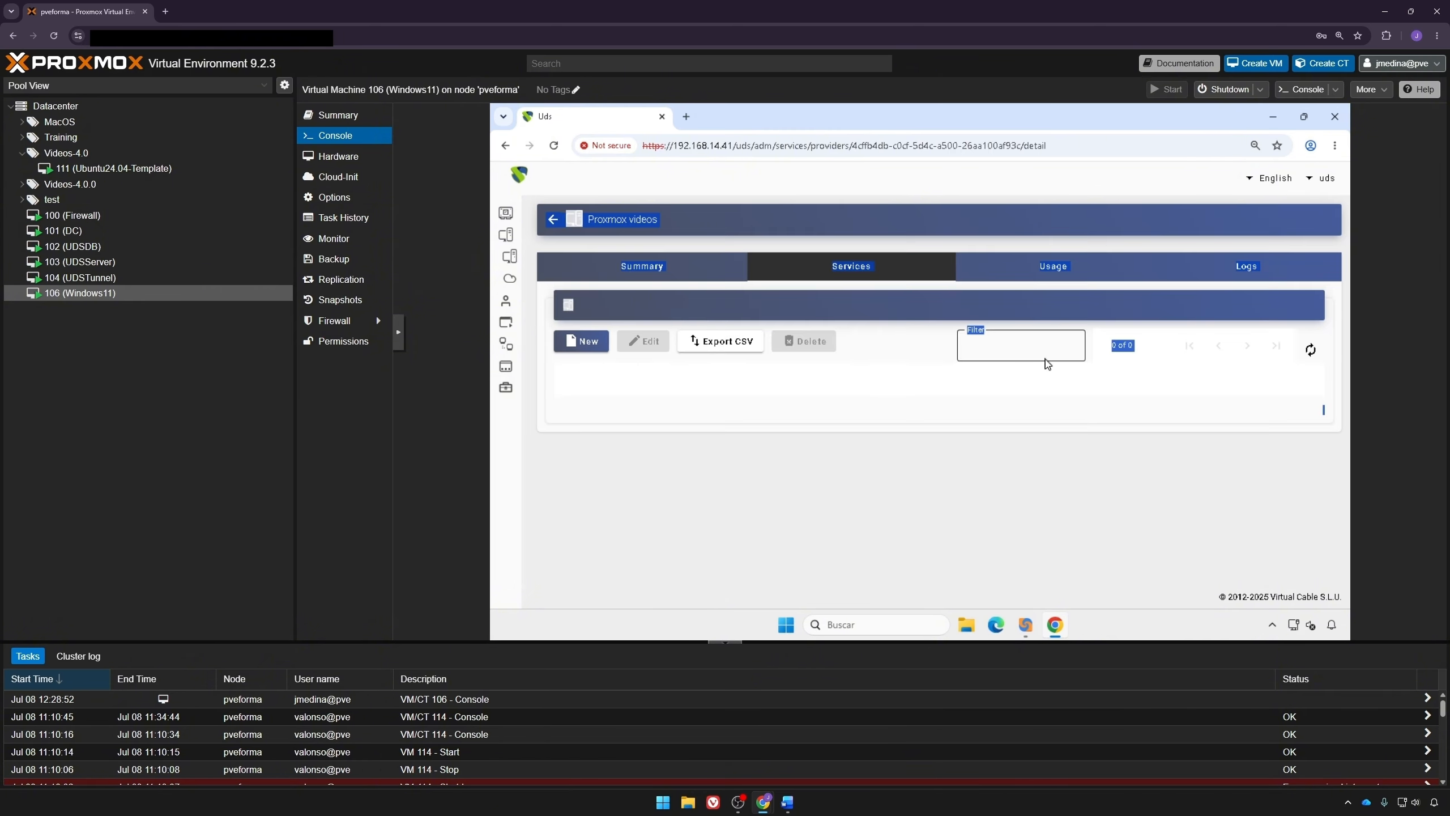
pyautogui.click(613, 342)
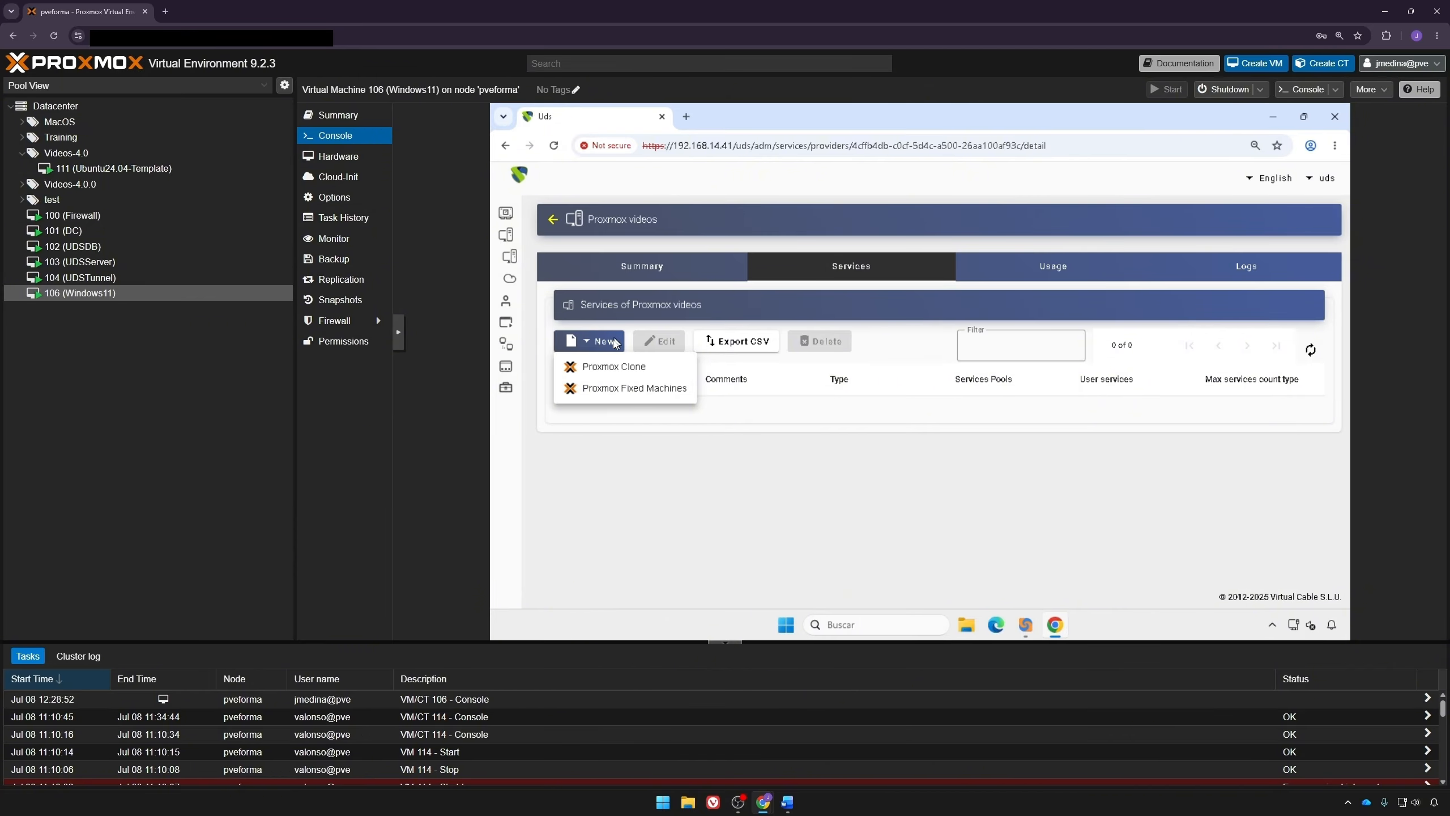
pyautogui.click(628, 370)
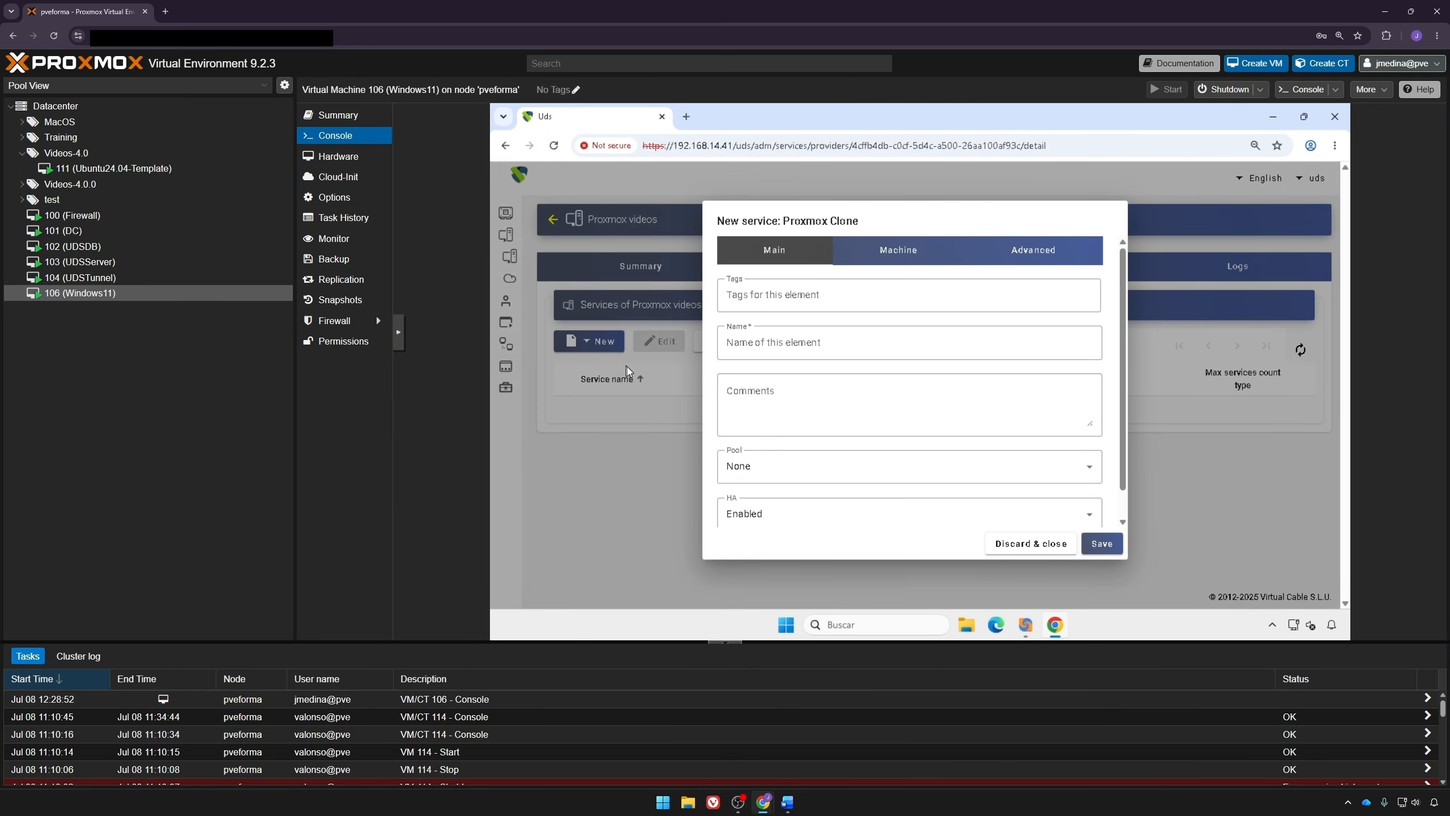
# Step: Name the service Ubuntu service and set its pool to Videos-4.0
pyautogui.click(812, 338)
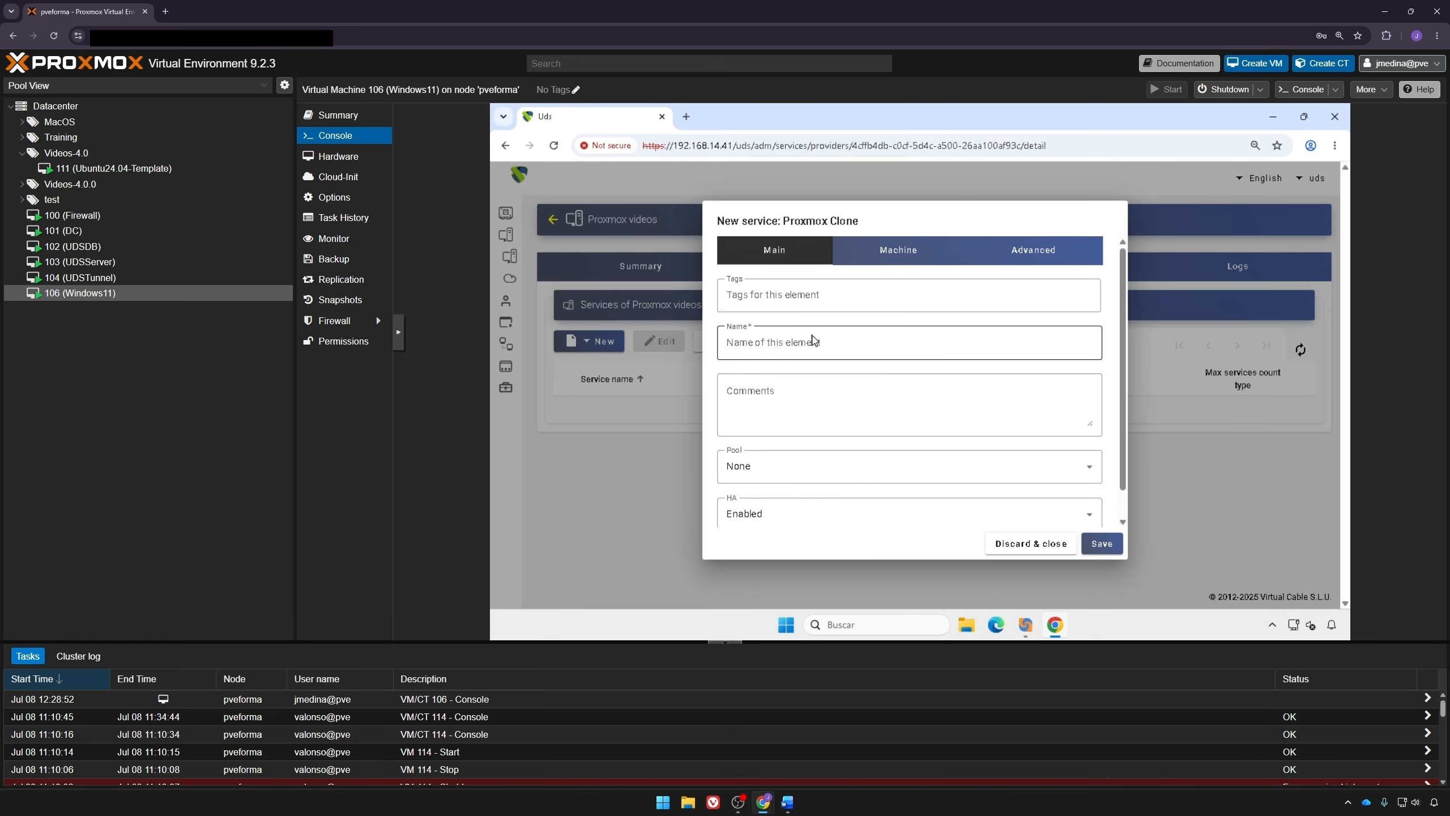
pyautogui.write('Ubuntu service')
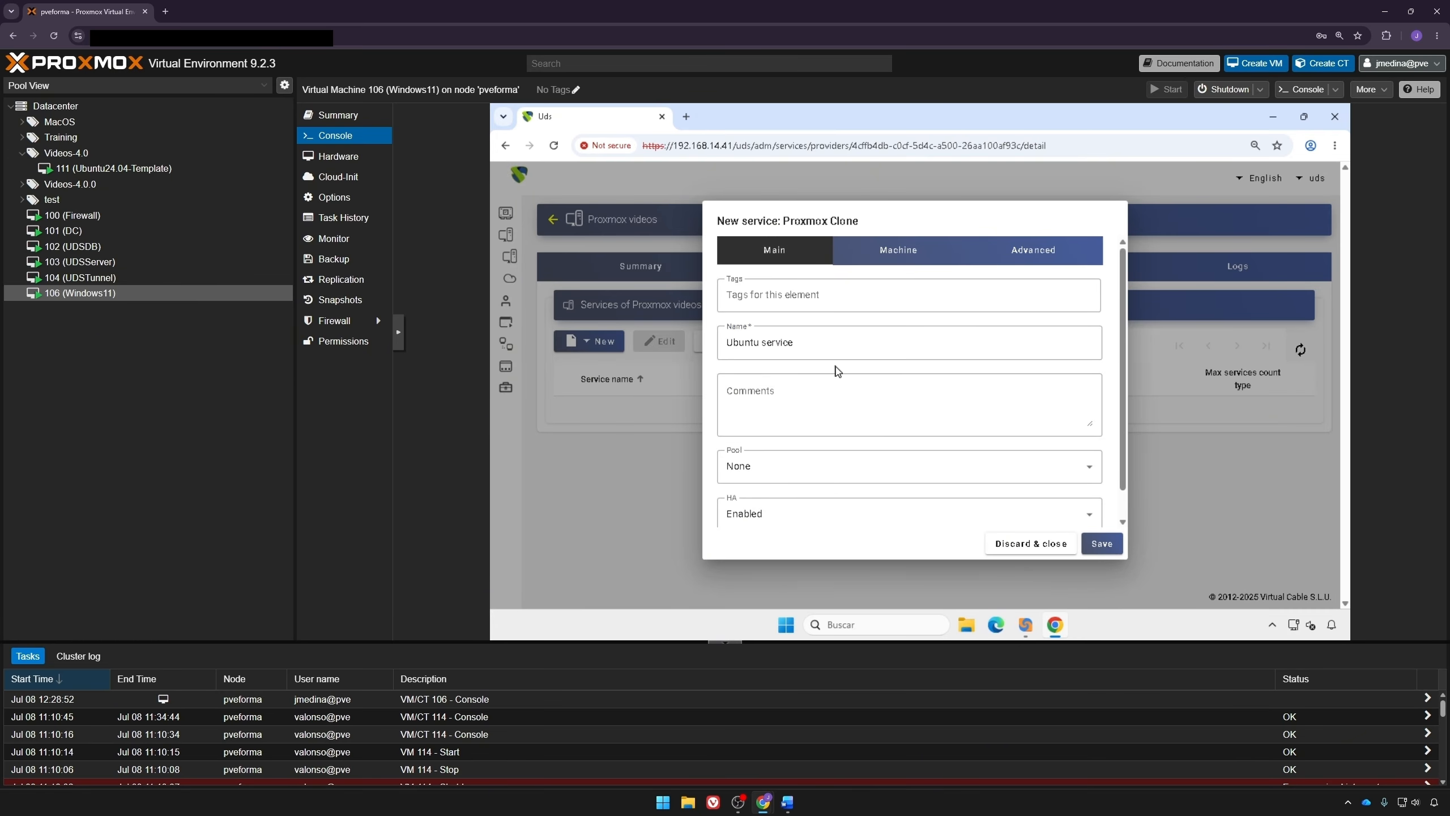
pyautogui.click(838, 472)
pyautogui.click(765, 394)
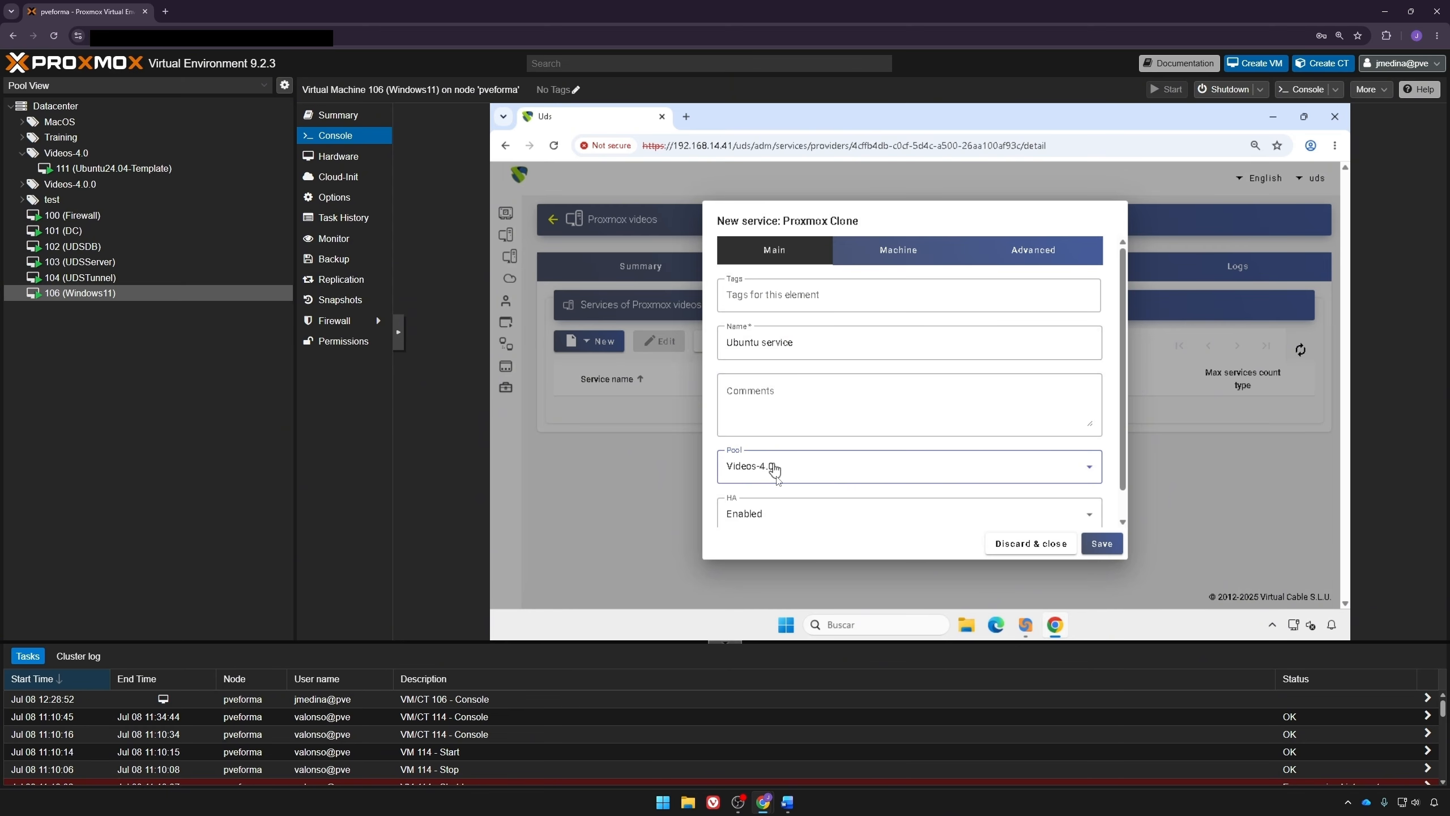
# Step: Set the machine base name to Ubuntu-
pyautogui.scroll(-1, 773, 518)
pyautogui.click(898, 250)
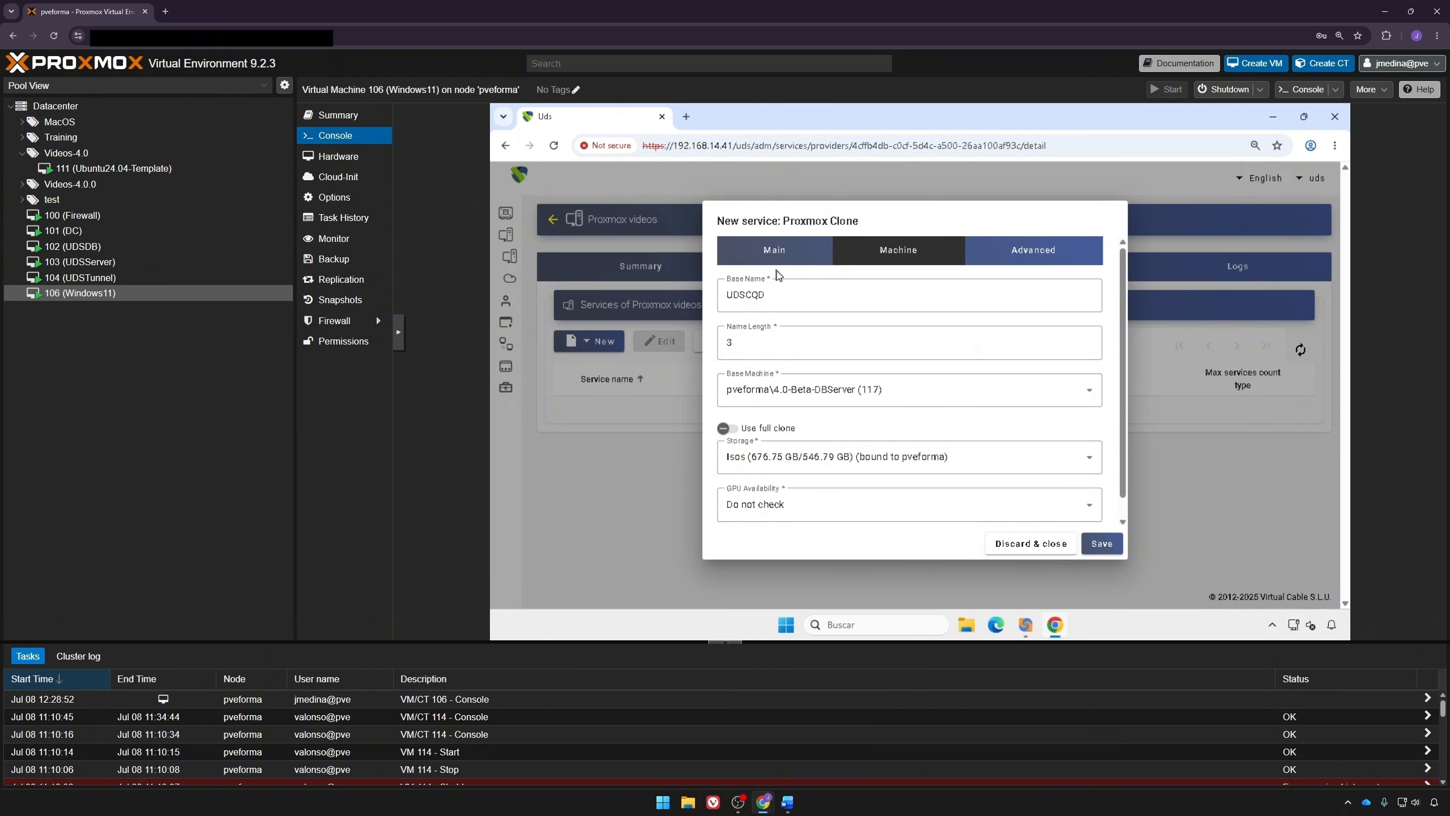
pyautogui.moveTo(788, 298); pyautogui.dragTo(582, 305)
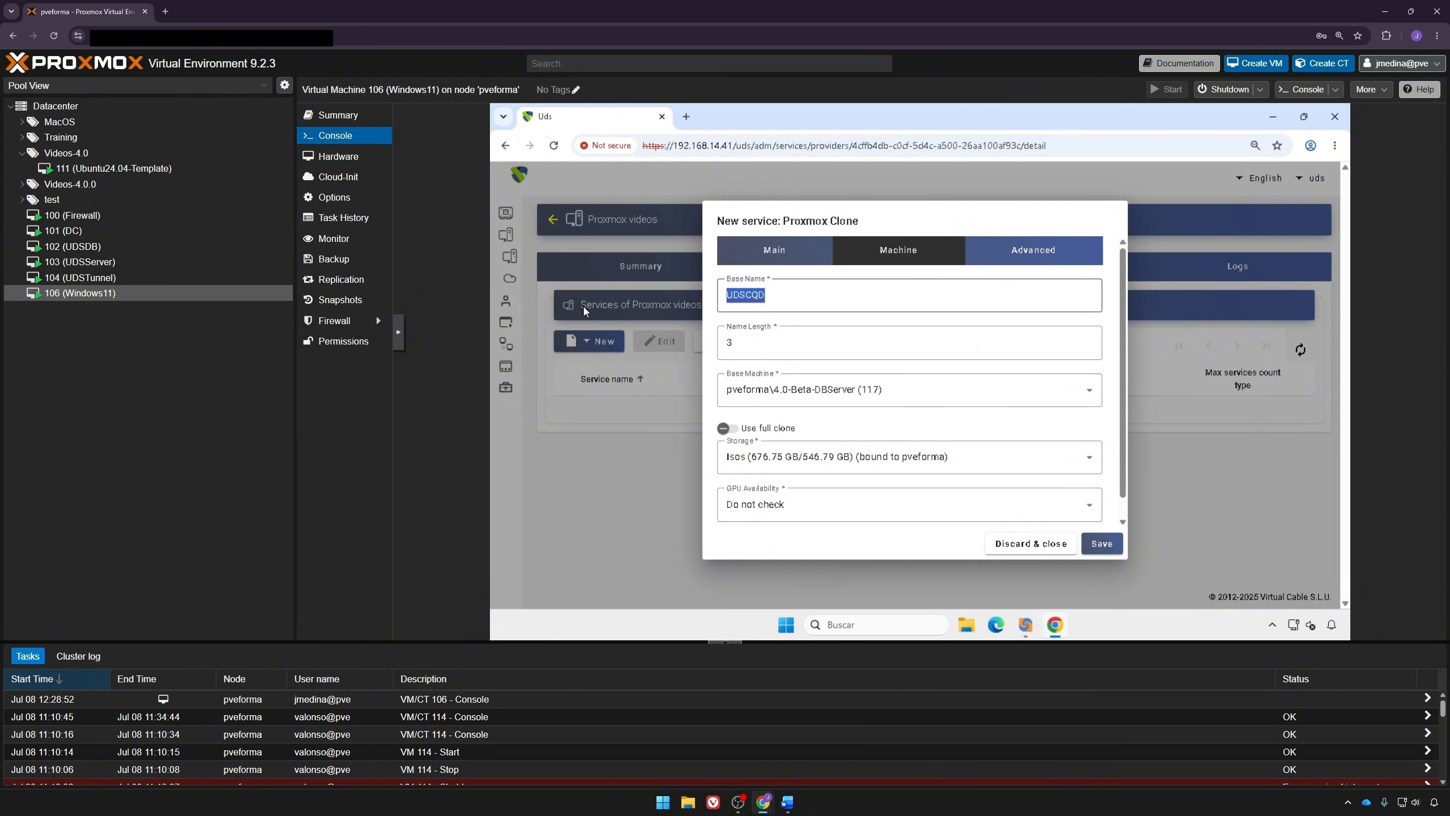
pyautogui.write('Ubuntu-')
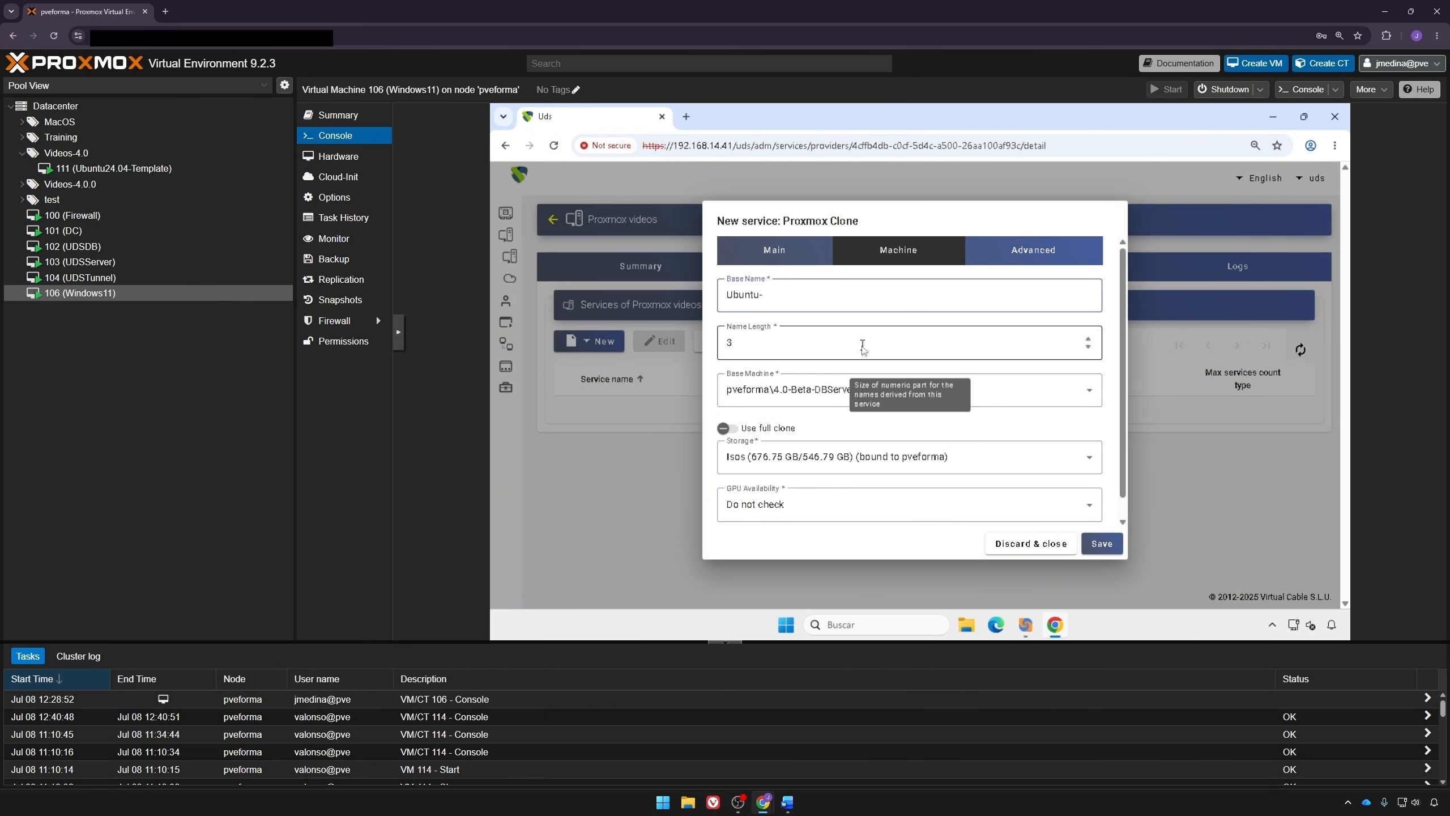
# Step: Choose pveforma\Ubuntu24.04-Template (111) as the base machine and VMs as the storage
pyautogui.click(806, 397)
pyautogui.scroll(-5, 825, 529)
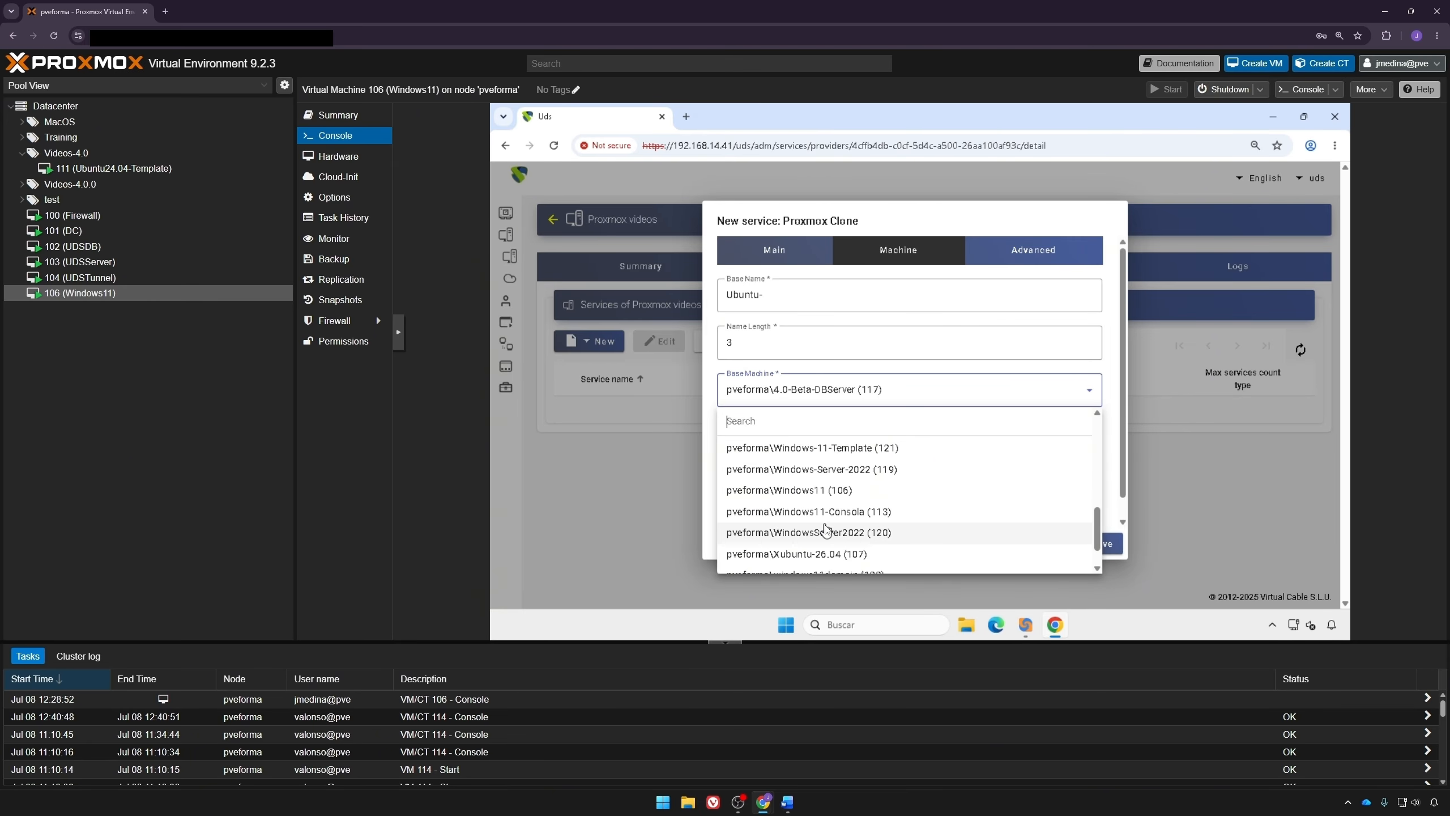
pyautogui.scroll(-2, 748, 474)
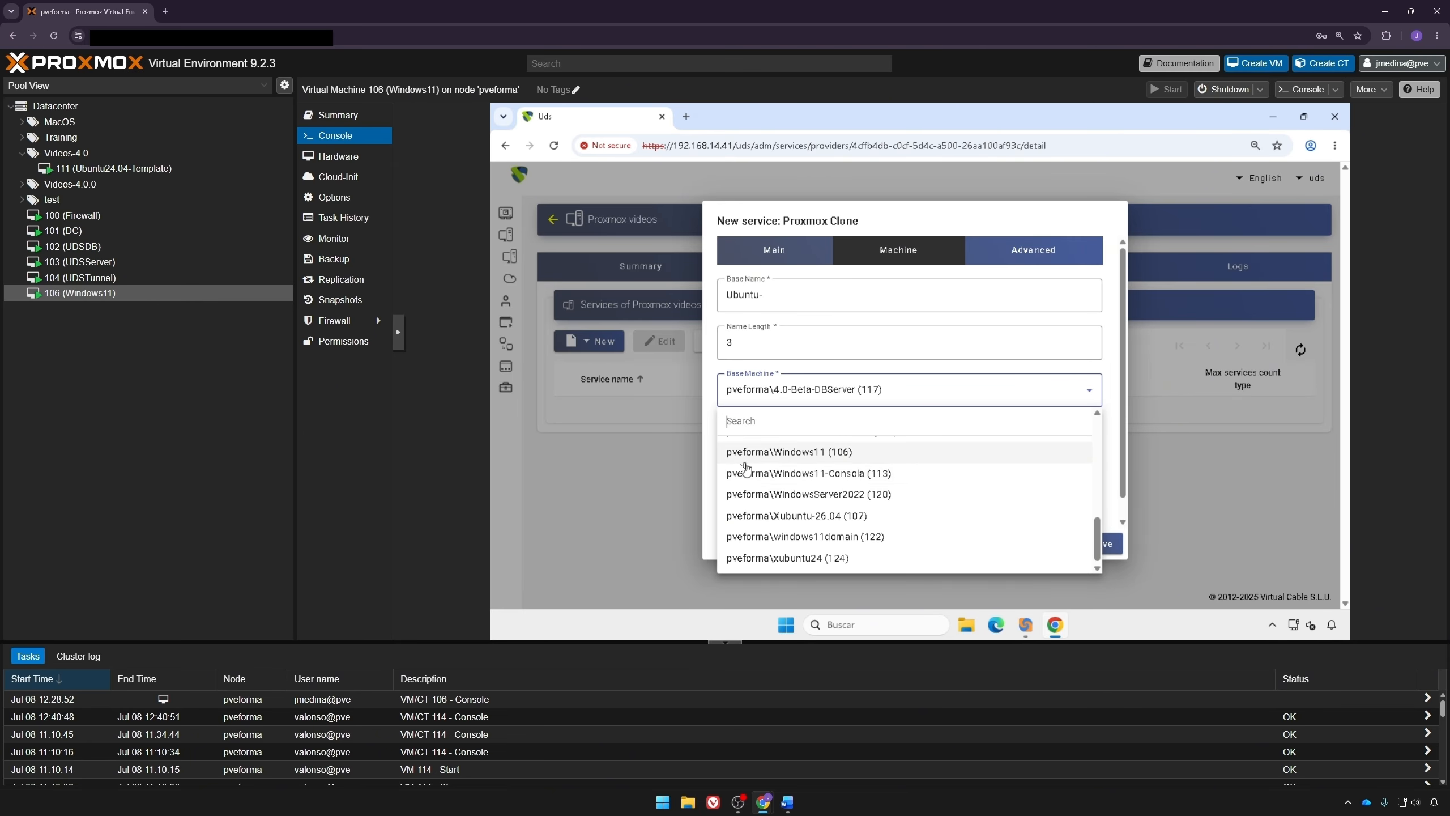
pyautogui.scroll(3, 828, 457)
pyautogui.click(835, 457)
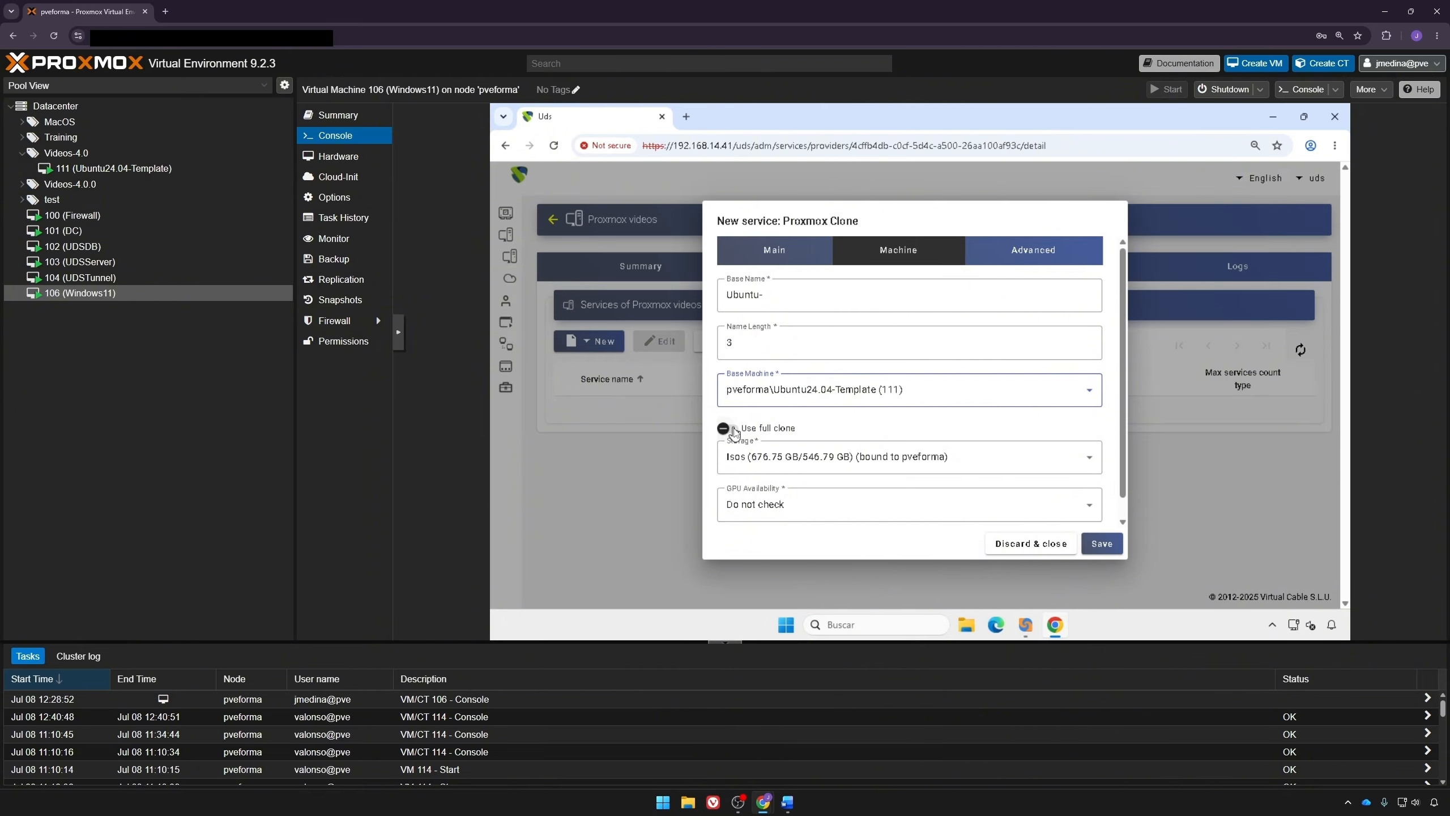
pyautogui.click(772, 465)
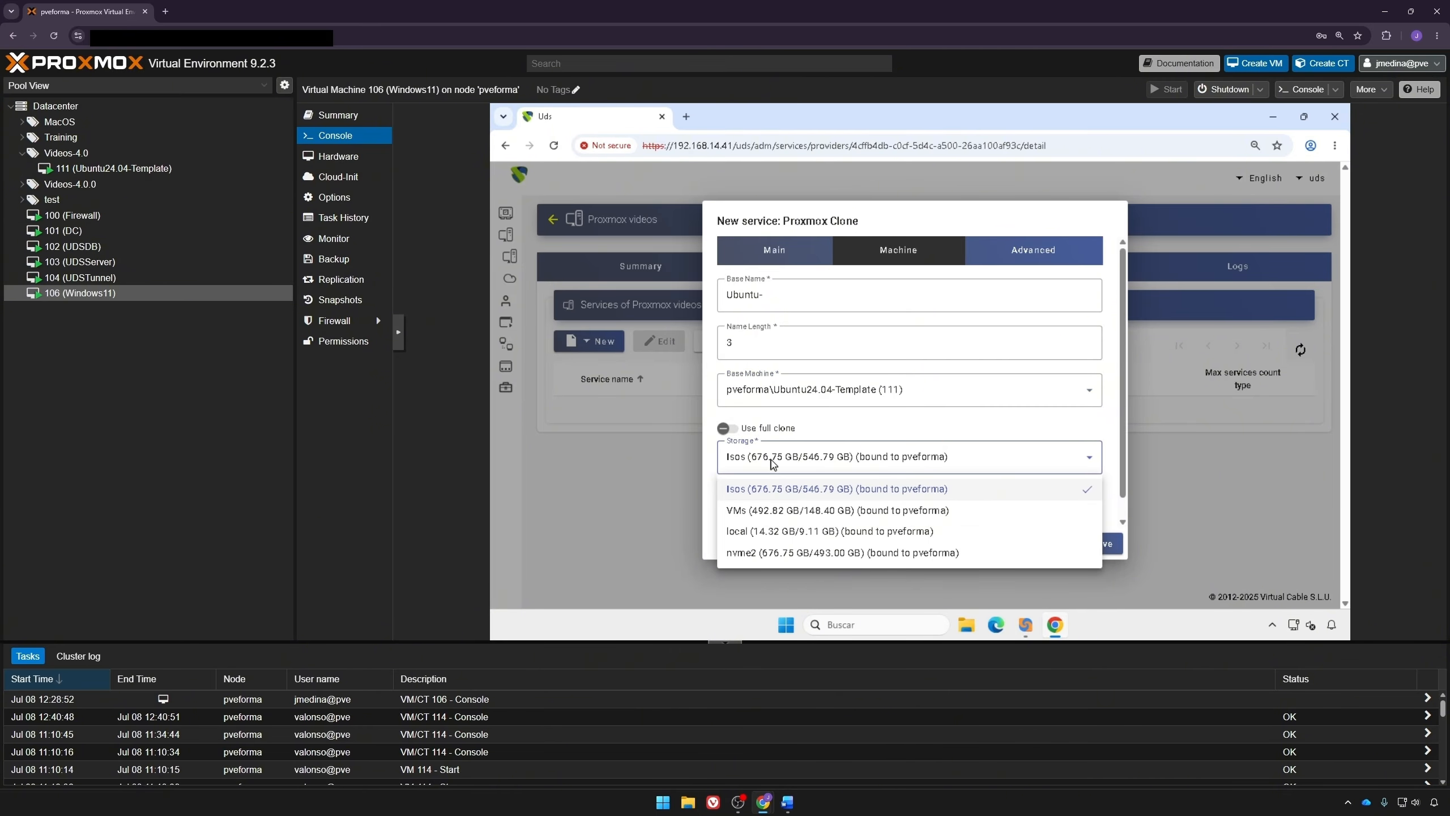
pyautogui.click(759, 510)
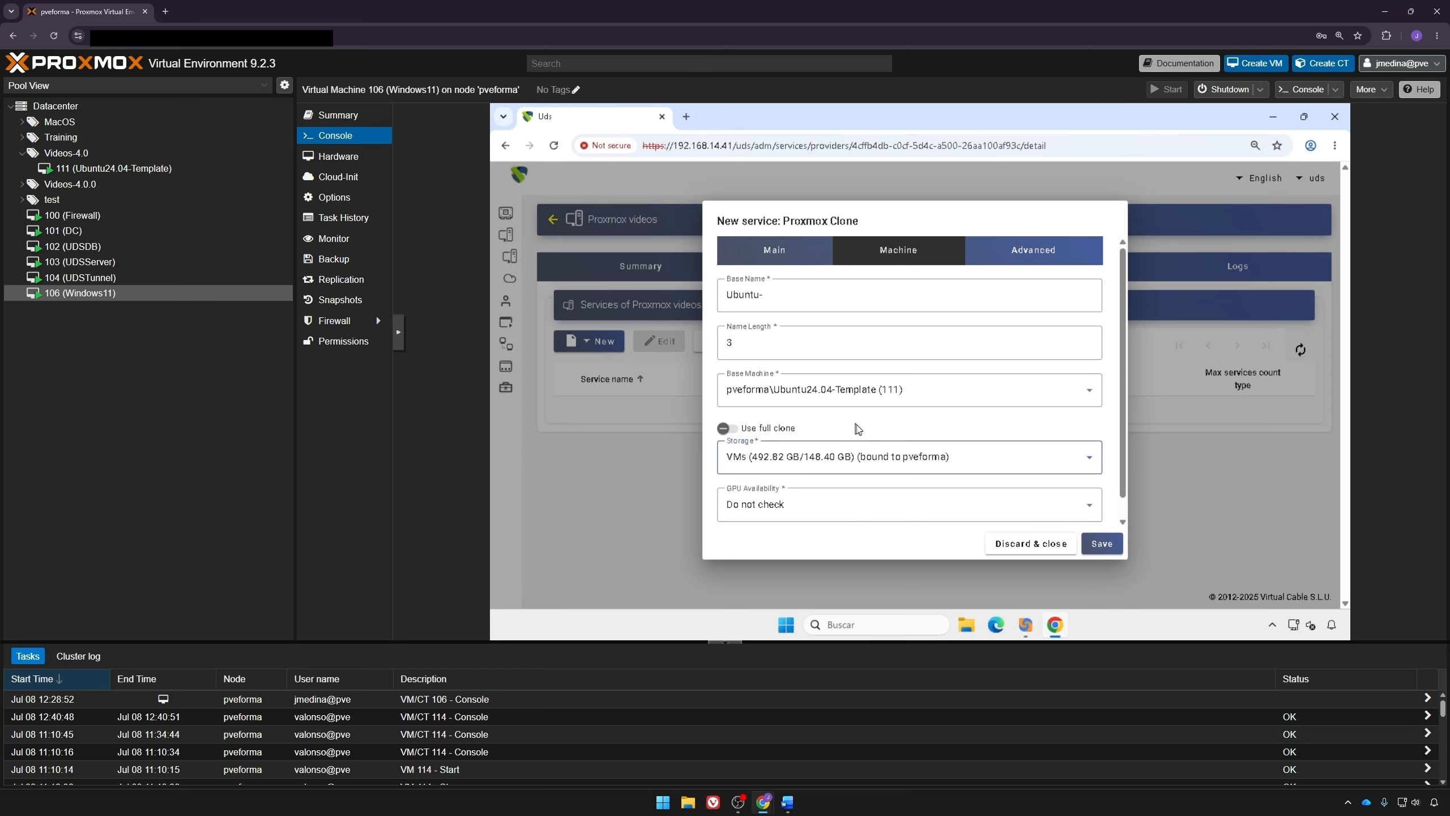
# Step: Set GPU availability to Do not check
pyautogui.click(854, 516)
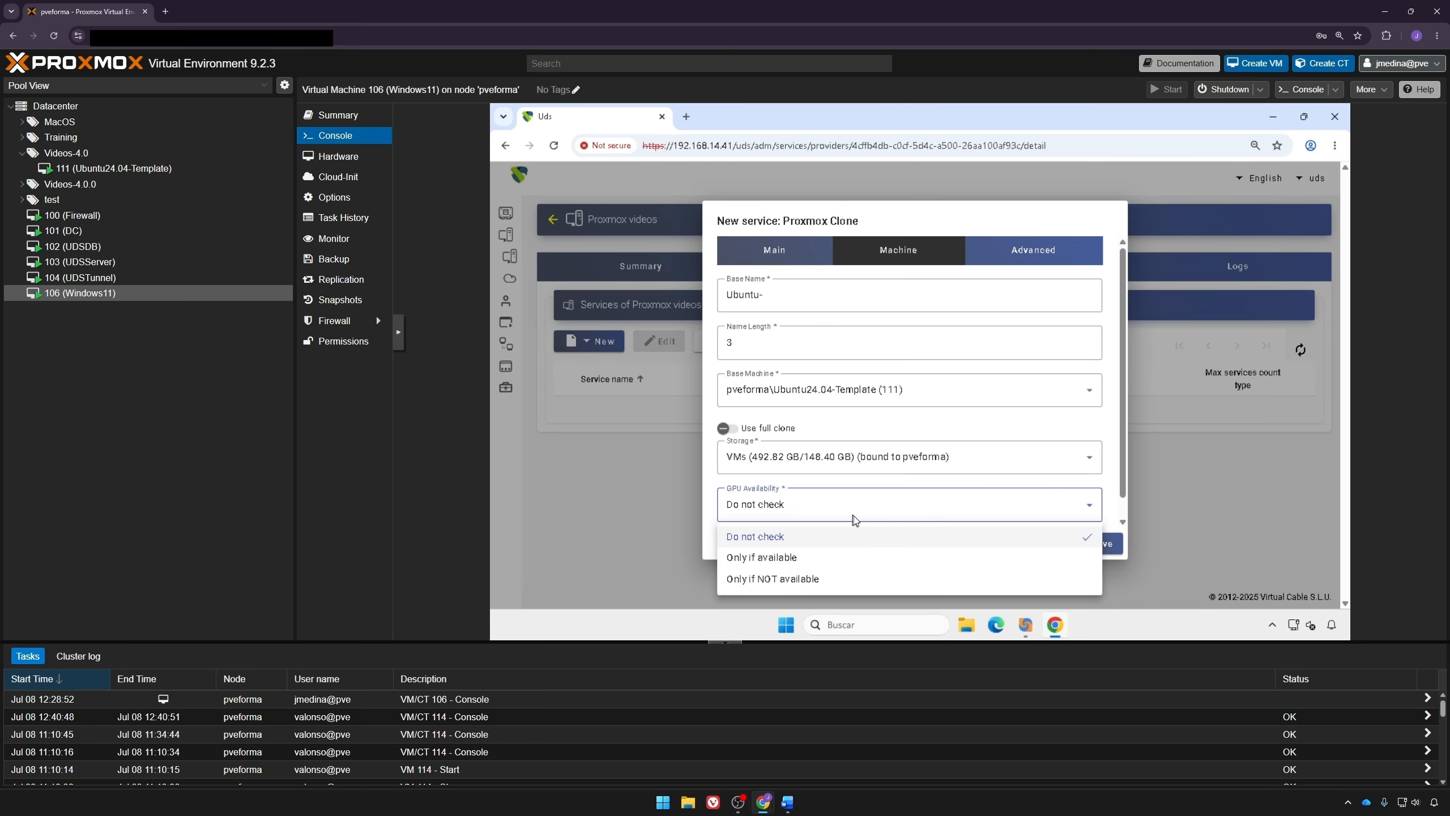
pyautogui.click(823, 512)
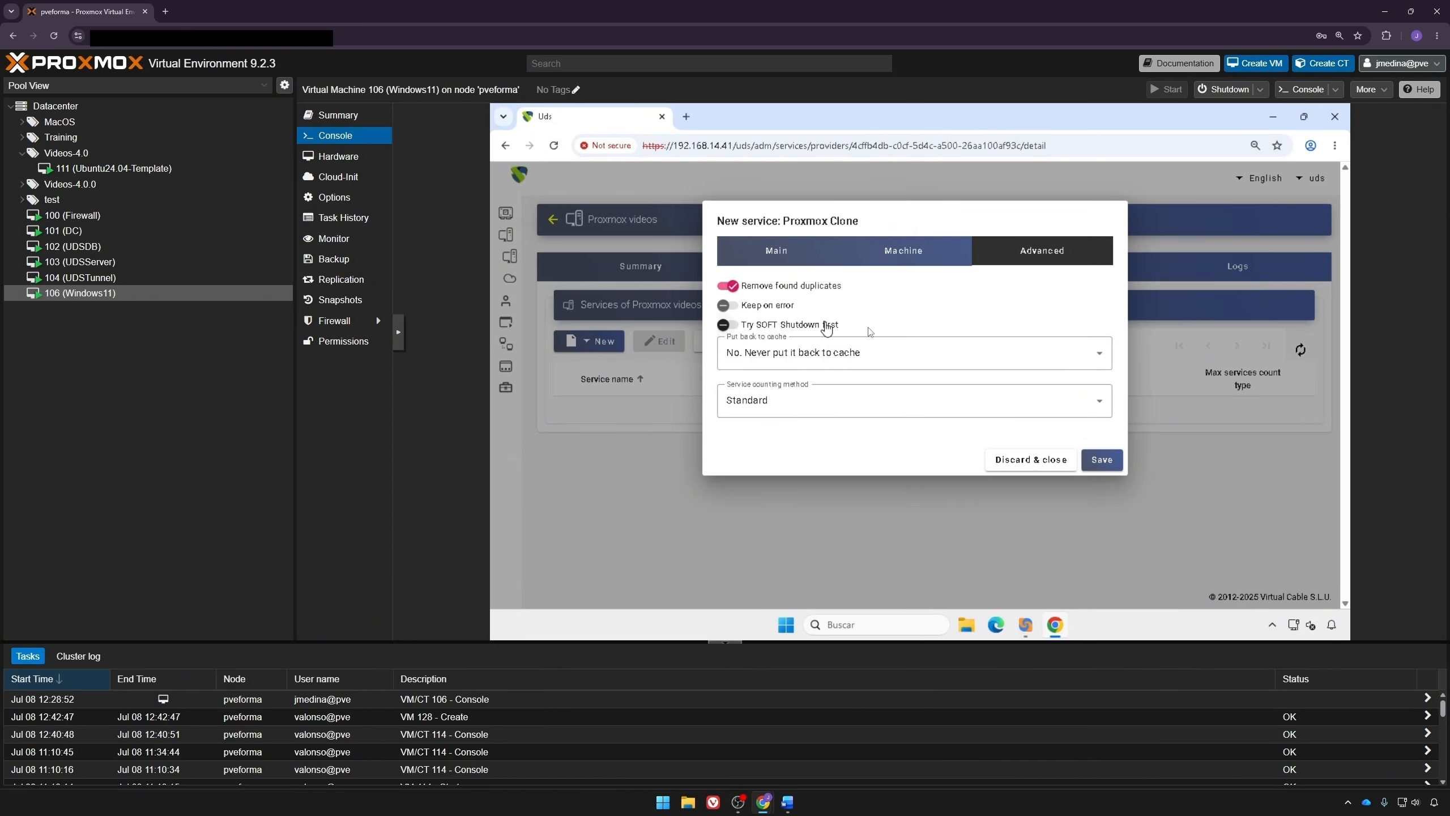
# Step: Keep cache return at No. Never put it back to cache and counting method Standard, then save the Ubuntu service
pyautogui.moveTo(883, 326)
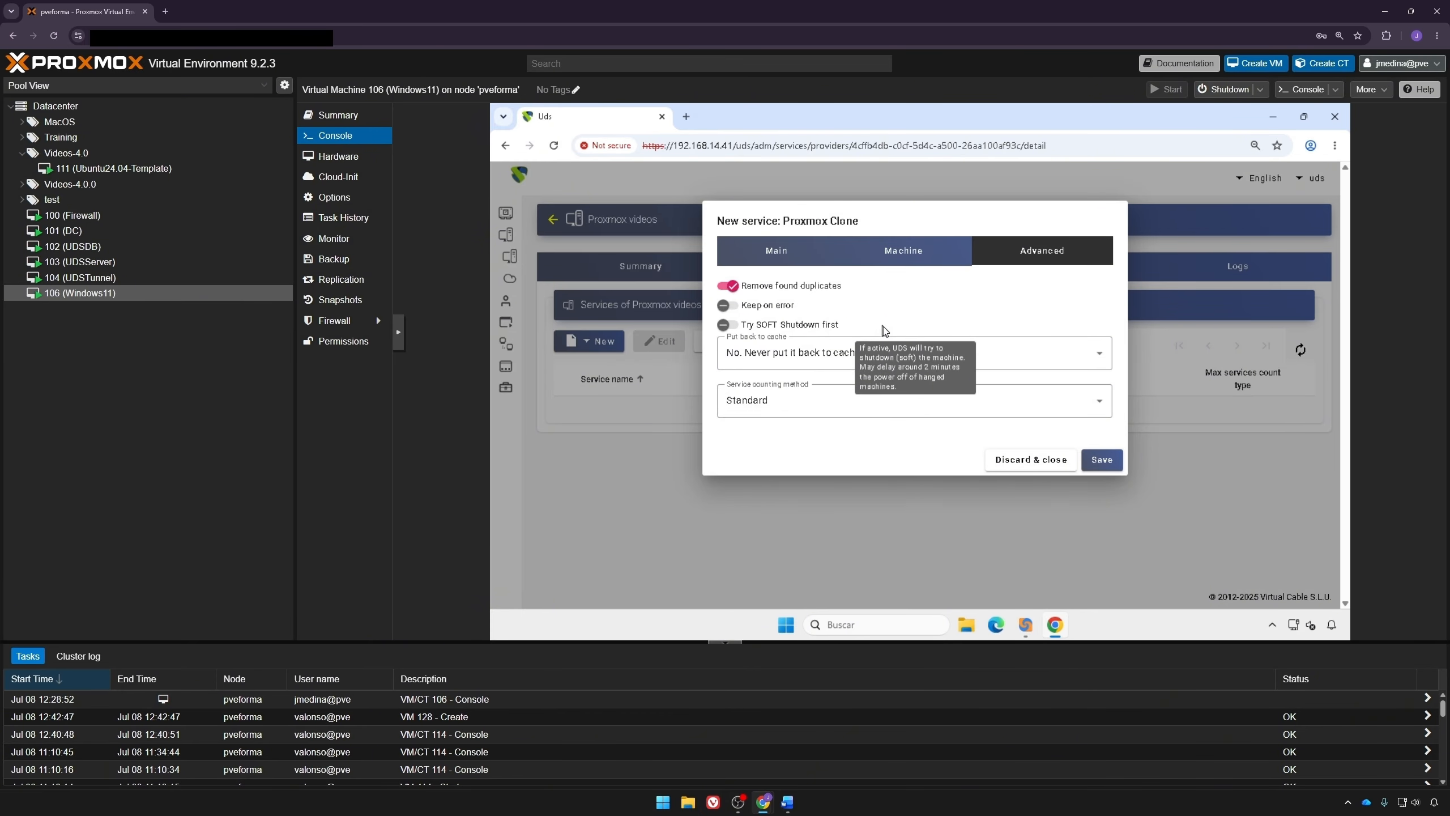
pyautogui.click(833, 360)
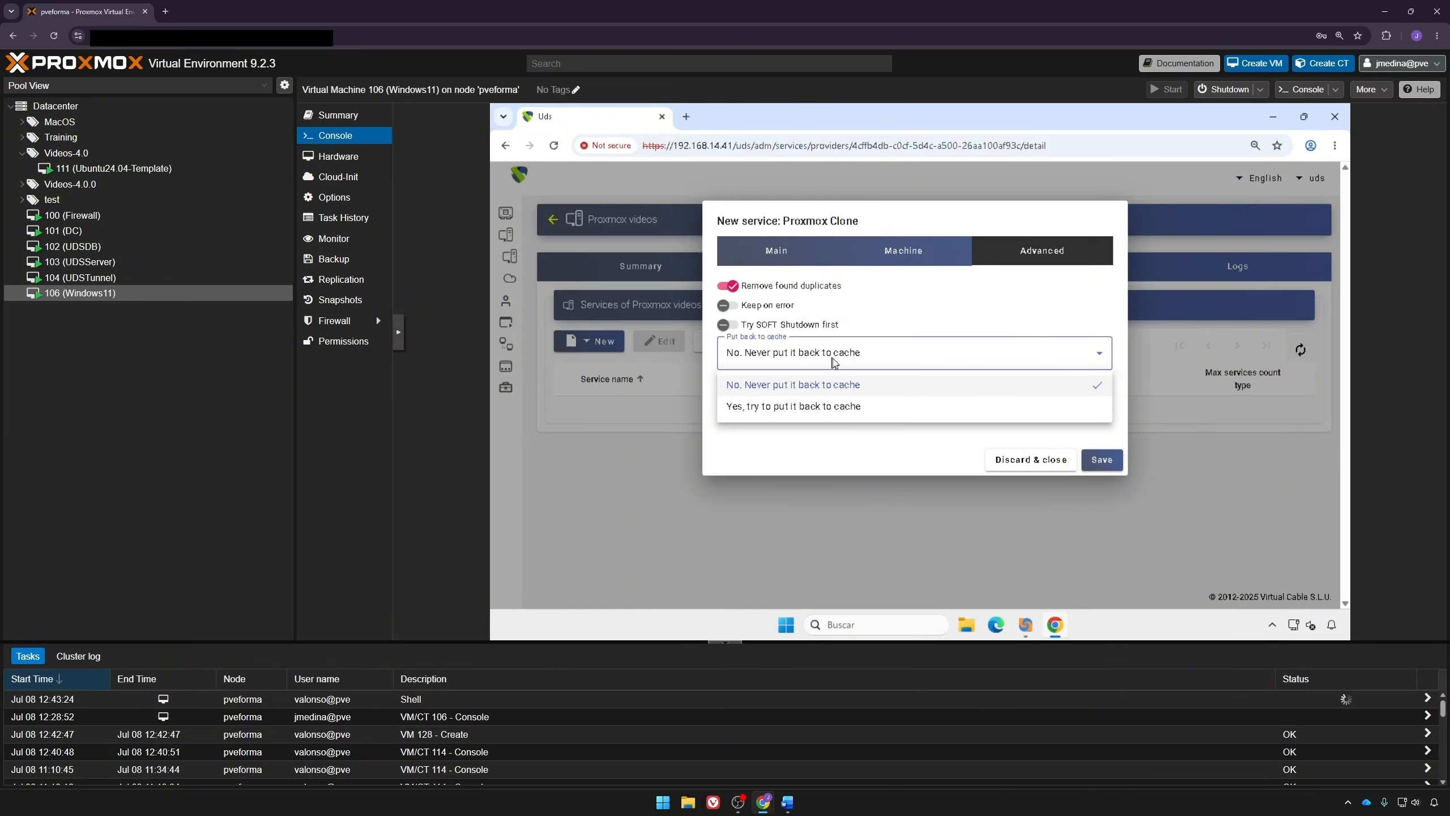
pyautogui.click(849, 385)
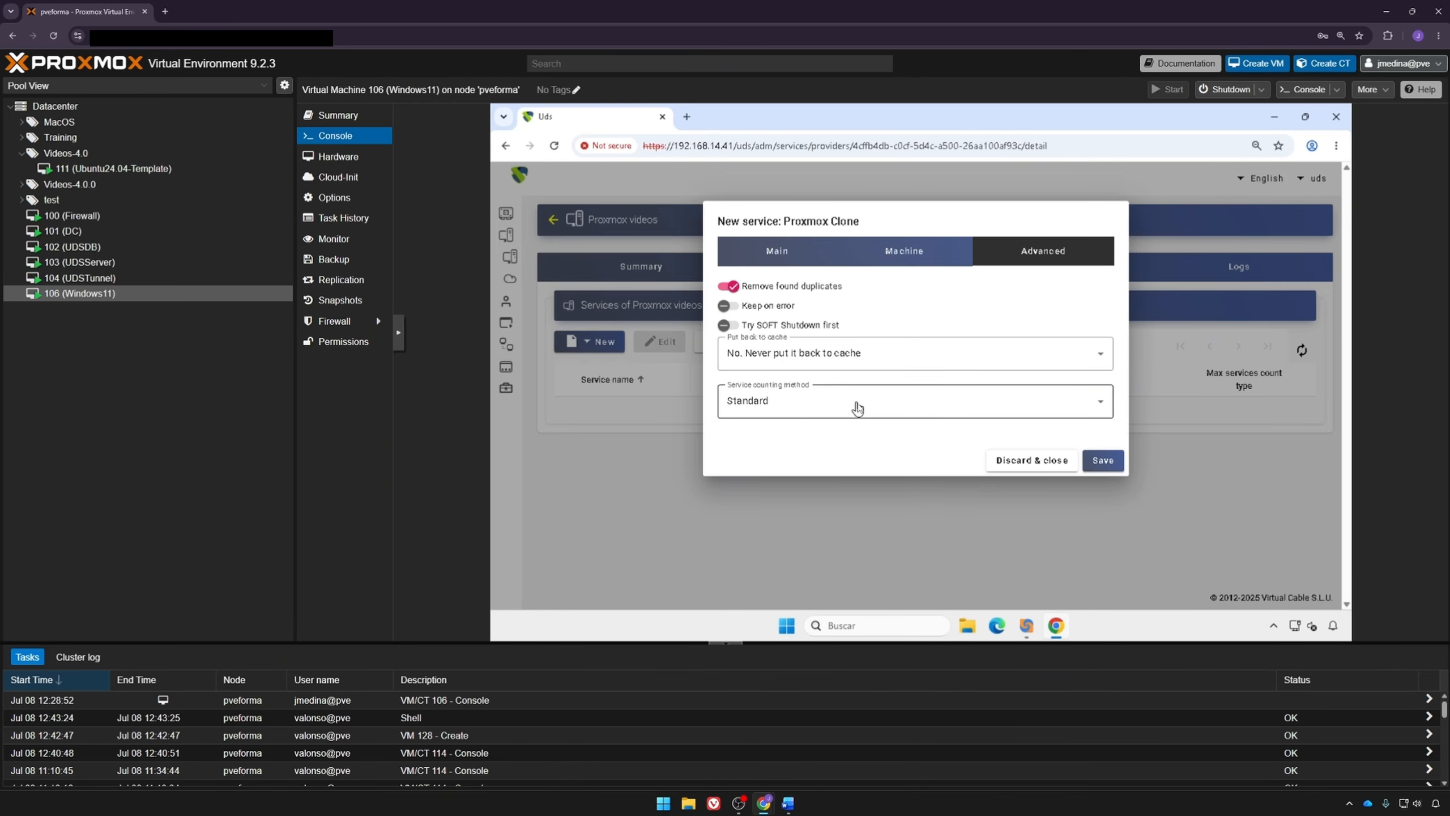
pyautogui.click(858, 407)
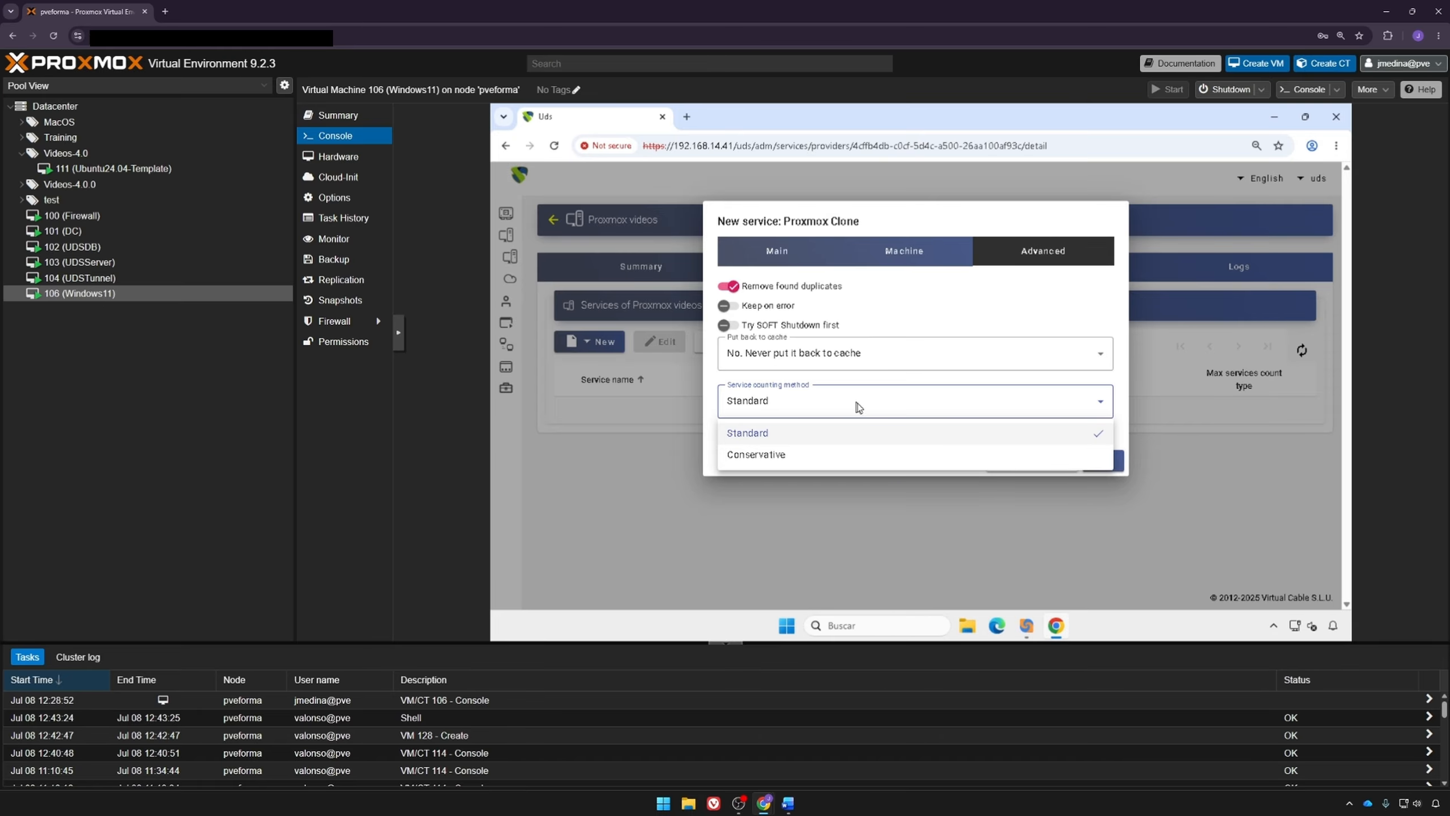
pyautogui.click(860, 410)
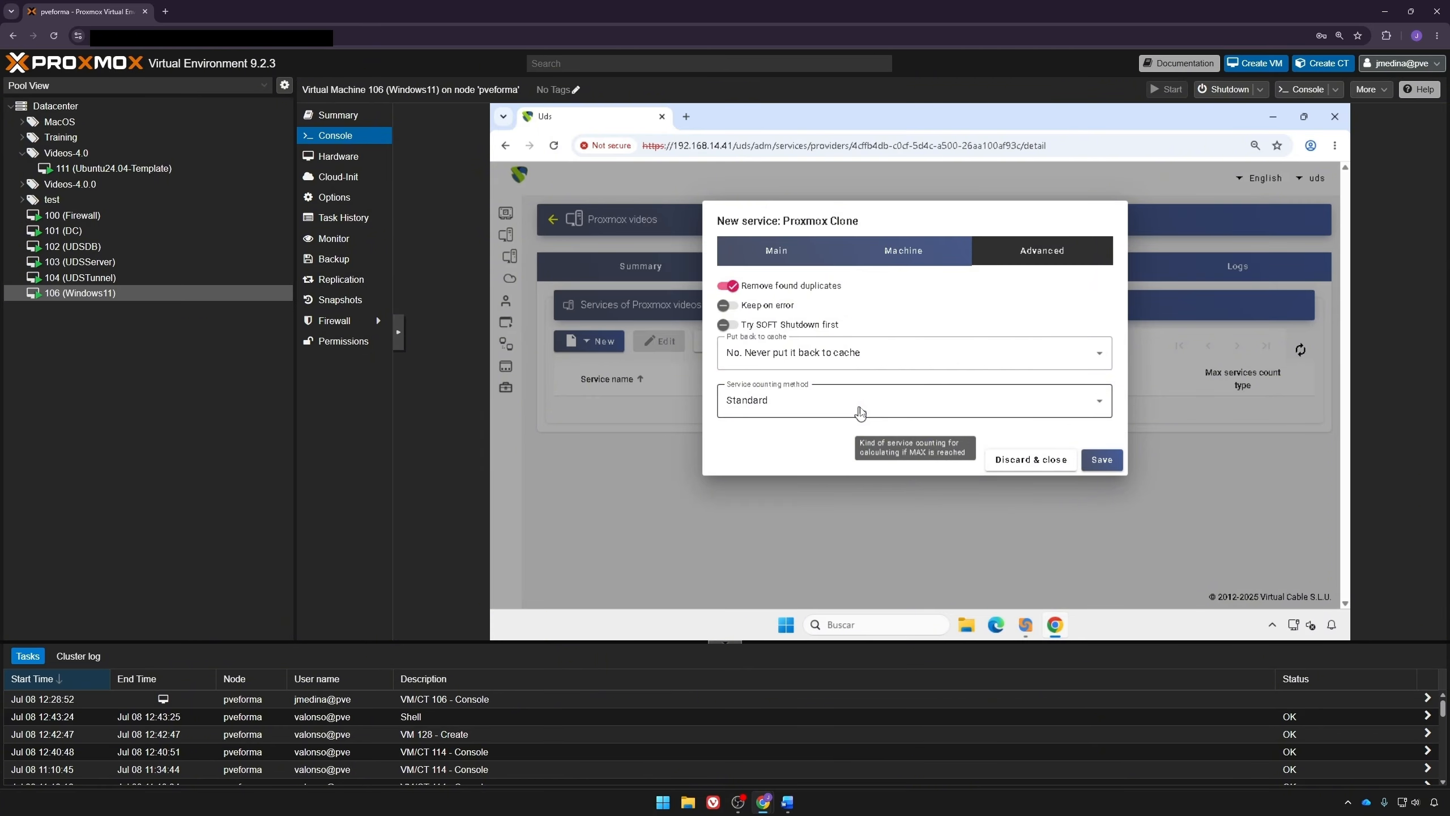
pyautogui.click(1101, 460)
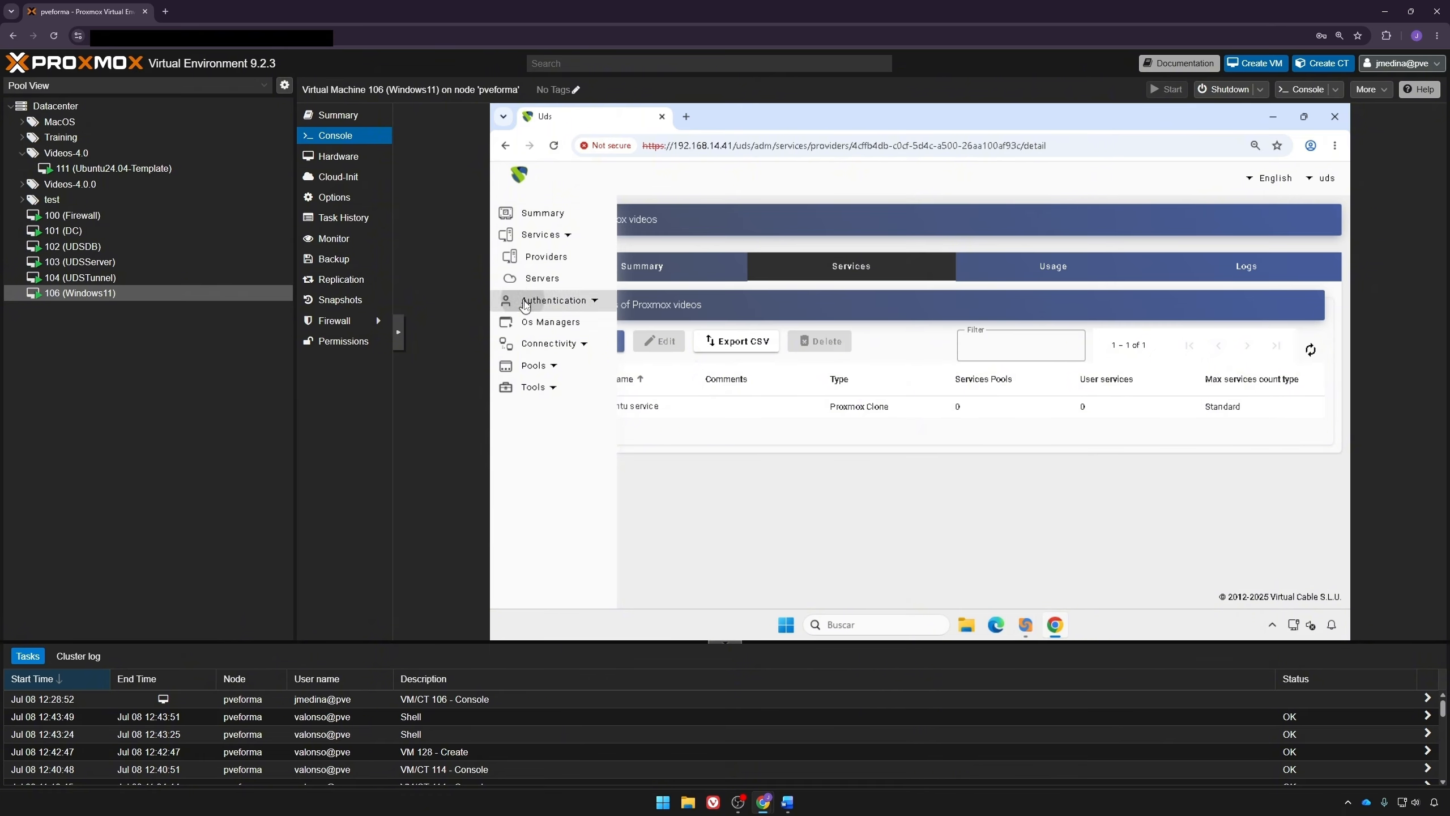
# Step: Examine the users and groups of the internal authenticator
pyautogui.click(524, 302)
pyautogui.click(579, 281)
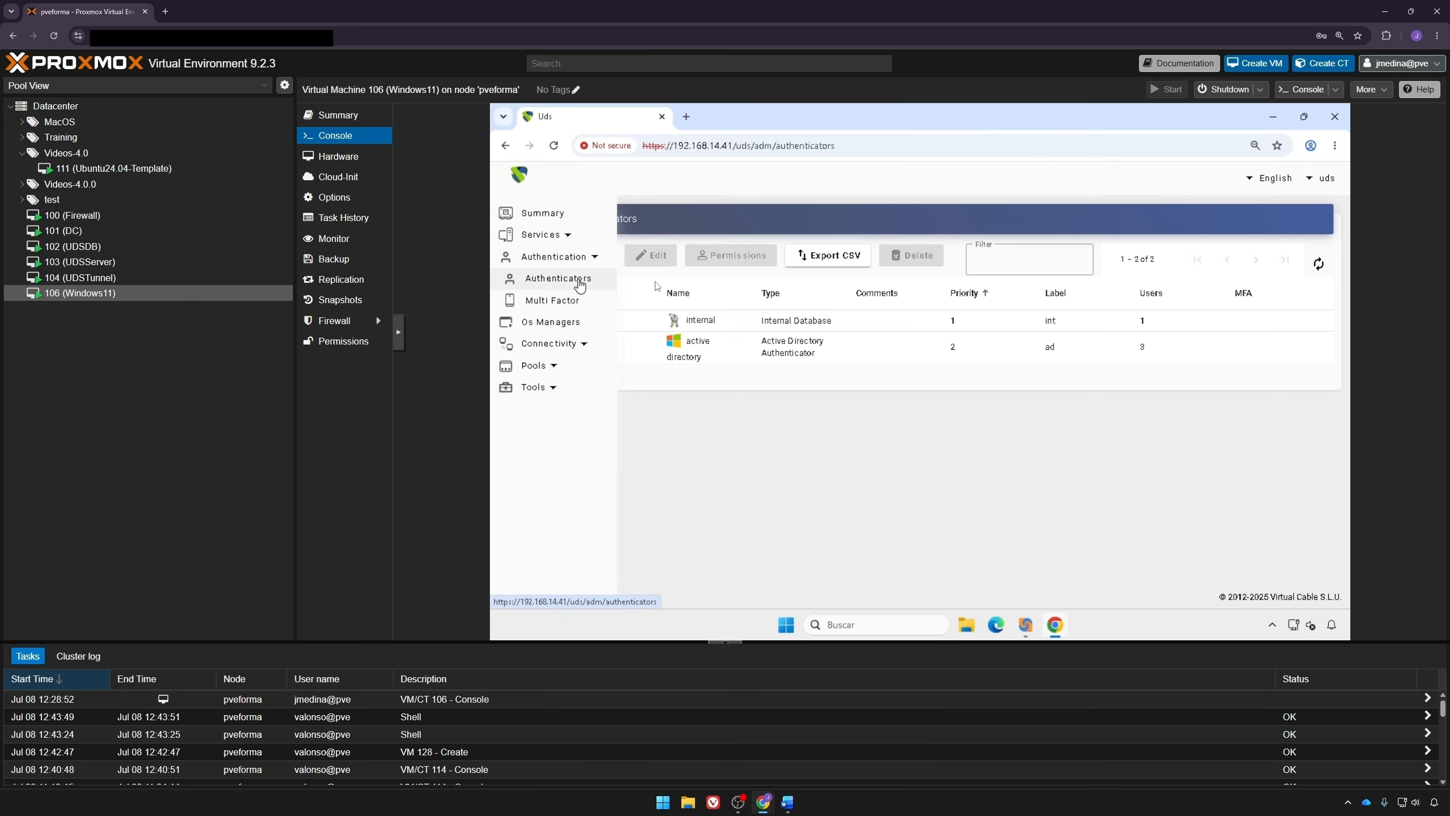
pyautogui.doubleClick(721, 327)
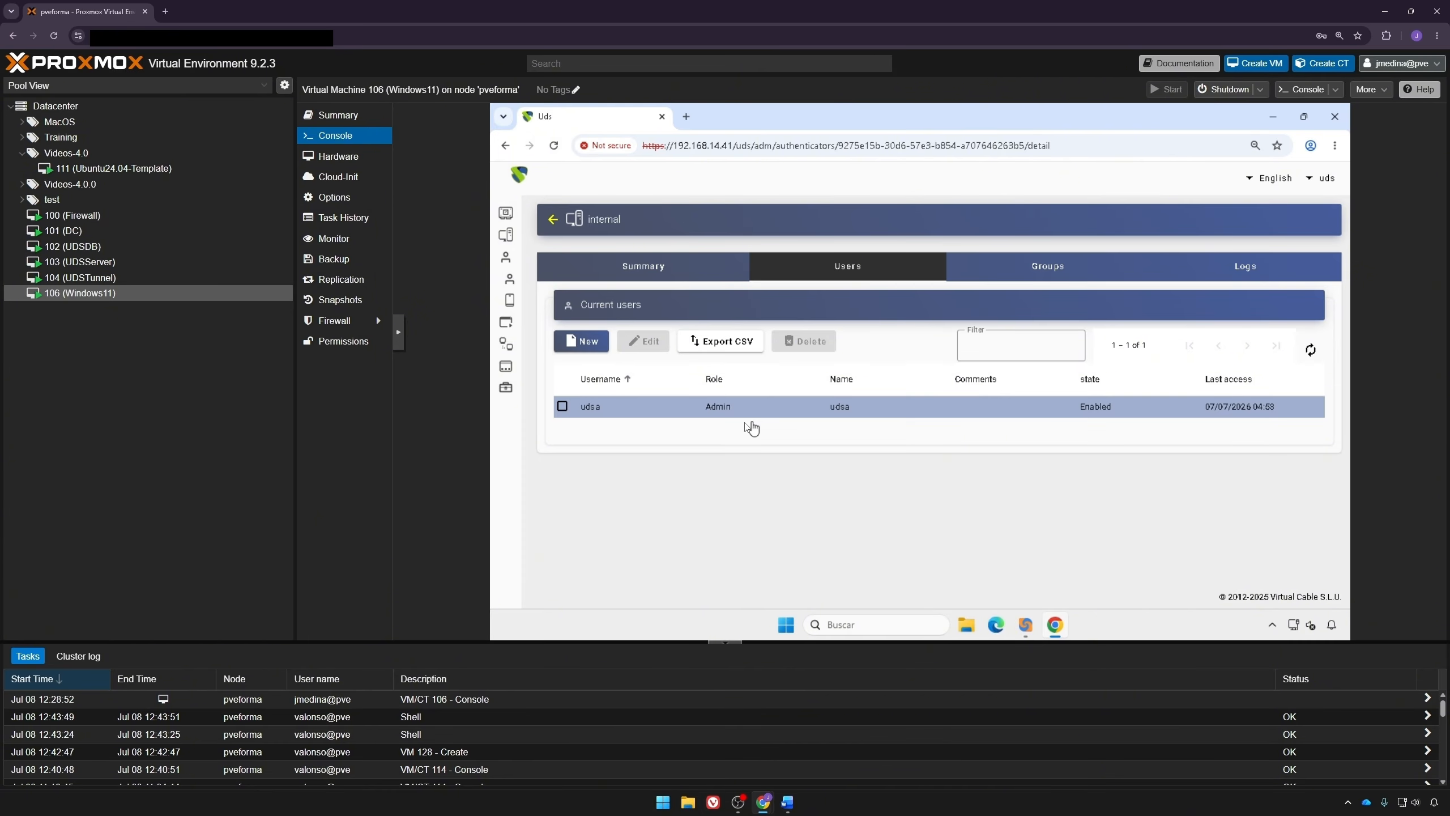
pyautogui.click(999, 271)
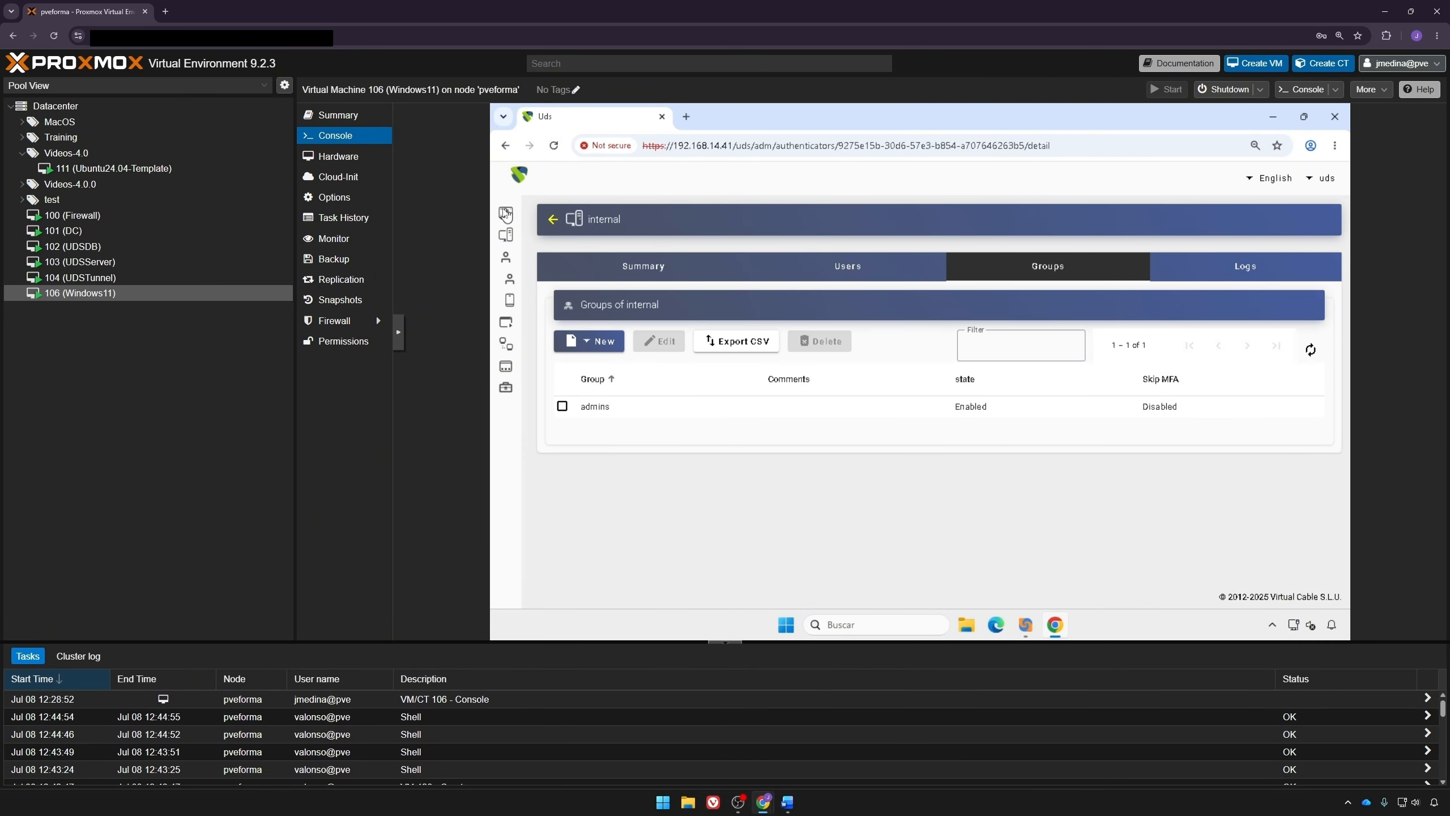
# Step: Create a new Linux OS Manager named Ubuntu OS Manager with logout action Remove service
pyautogui.moveTo(511, 269)
pyautogui.click(538, 322)
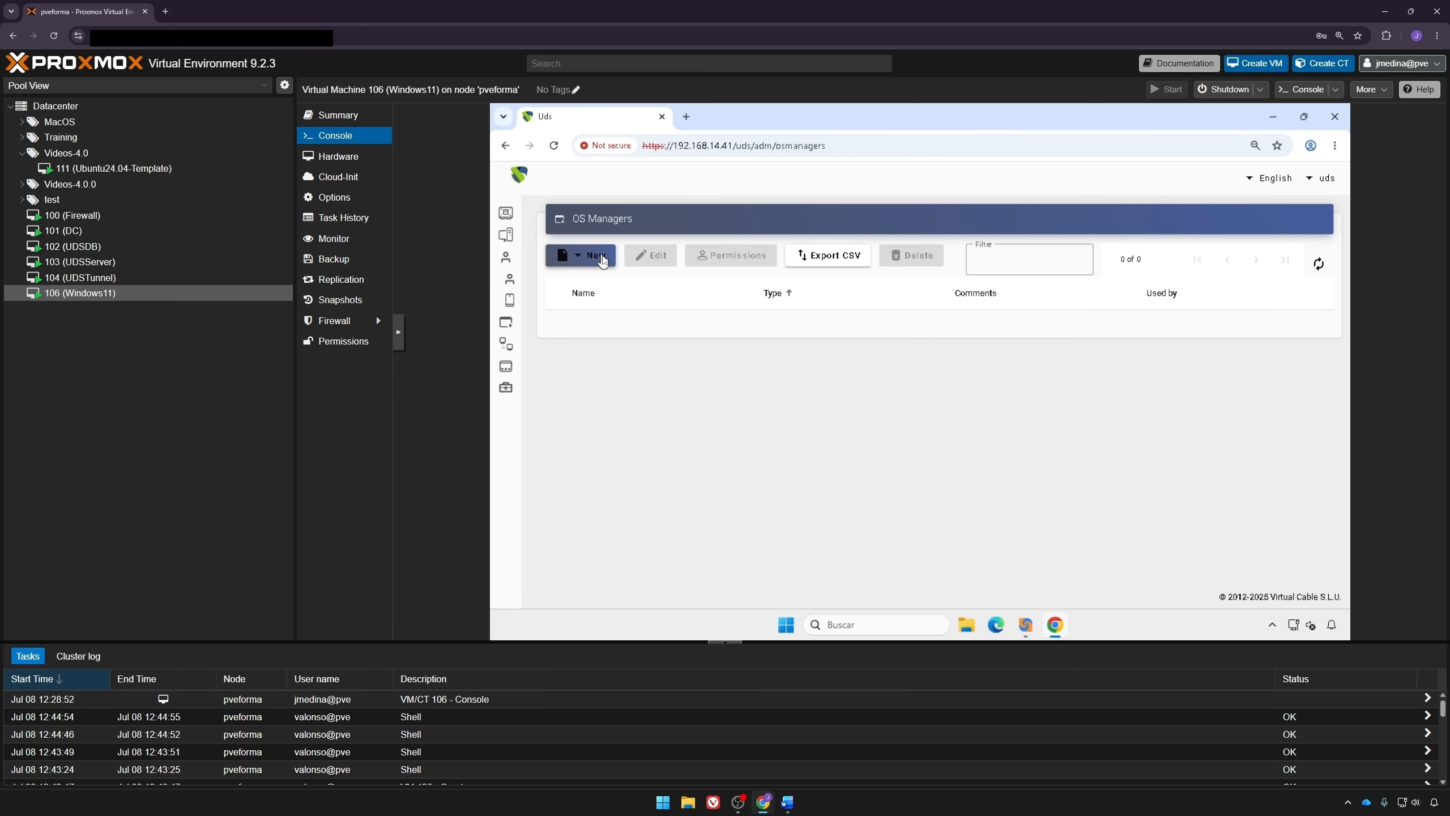
pyautogui.click(605, 258)
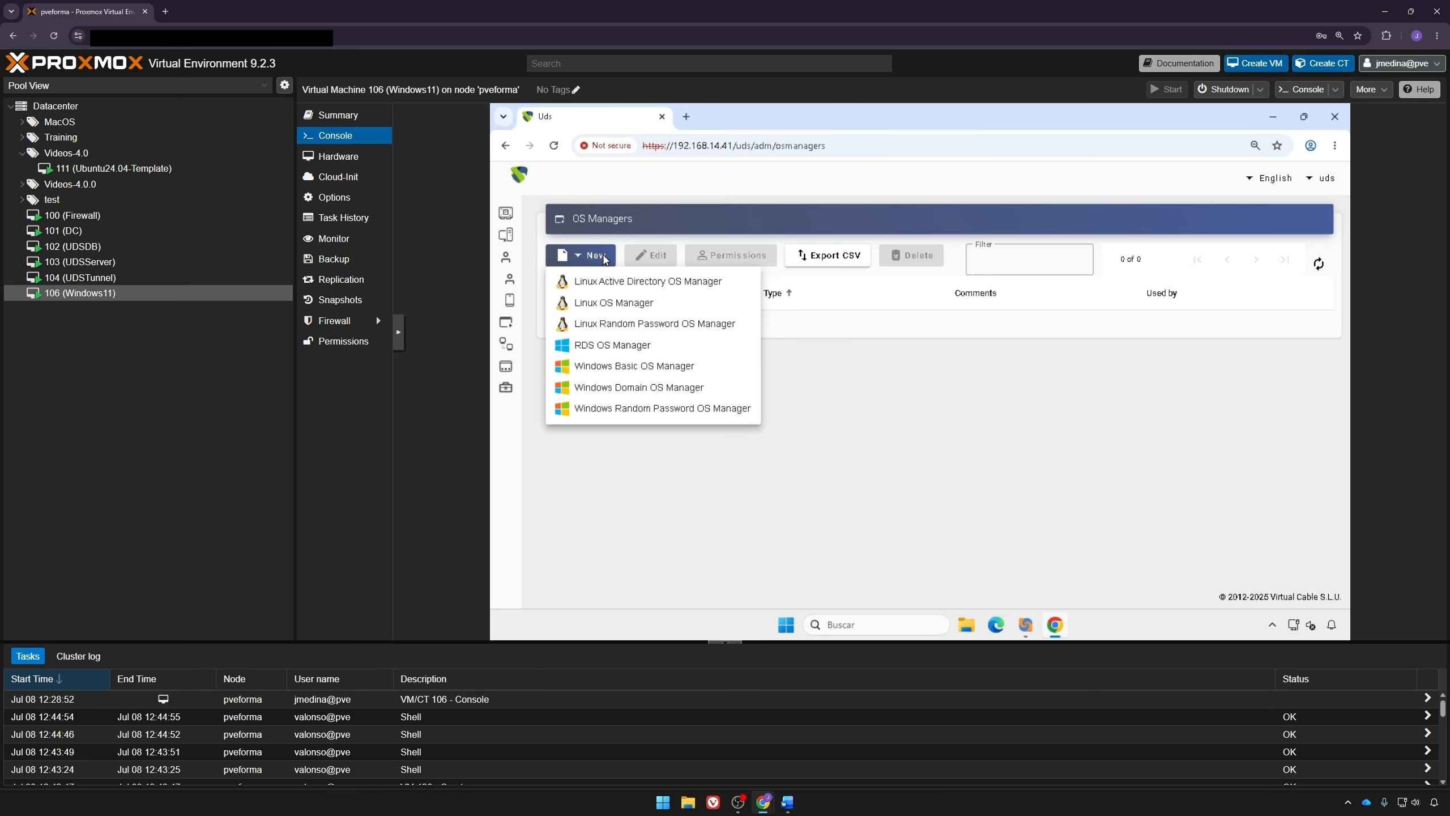
pyautogui.click(610, 304)
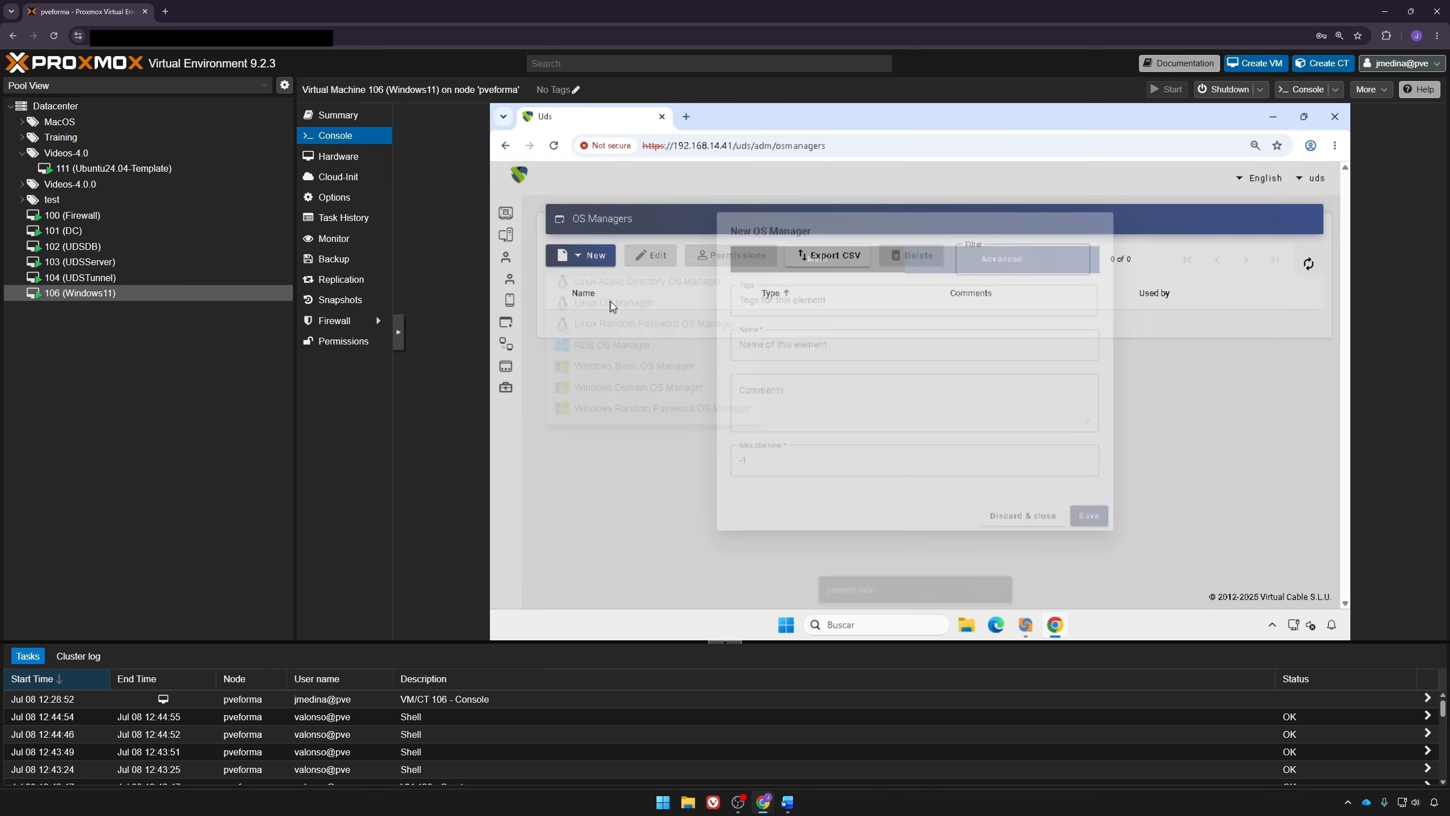
pyautogui.write('Ubuntu OS Manager')
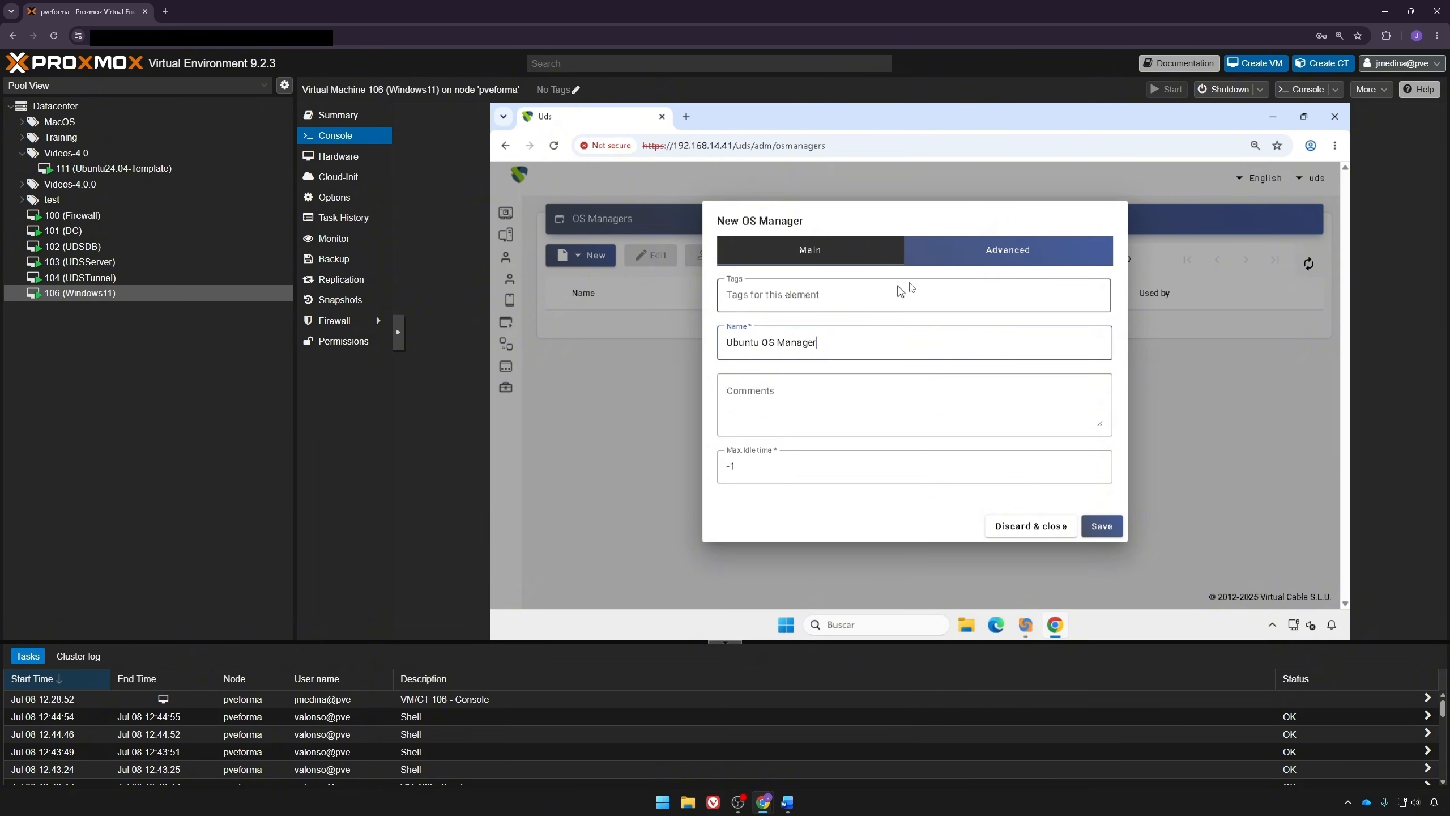
pyautogui.click(938, 262)
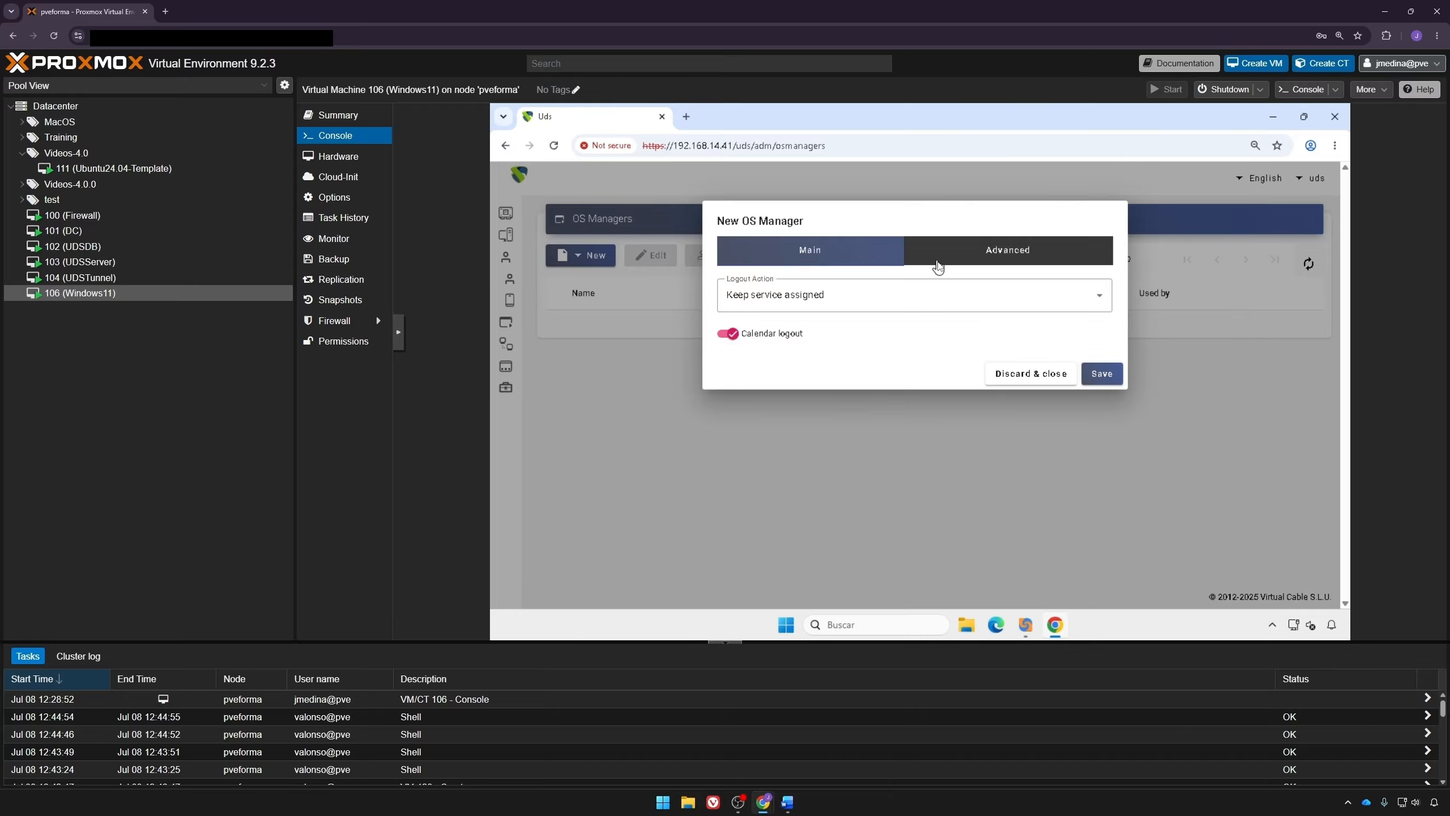
pyautogui.click(909, 293)
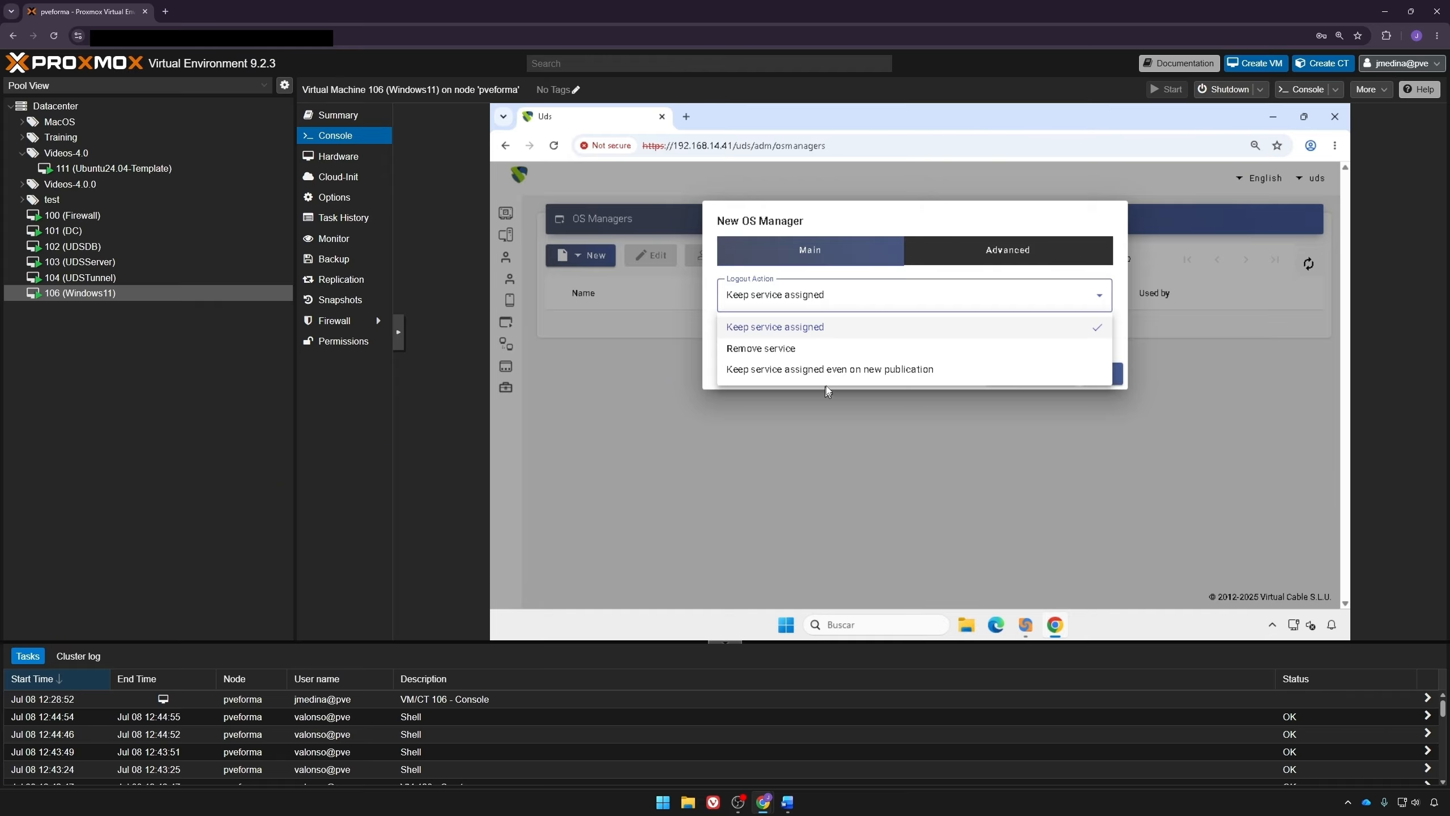
pyautogui.click(820, 351)
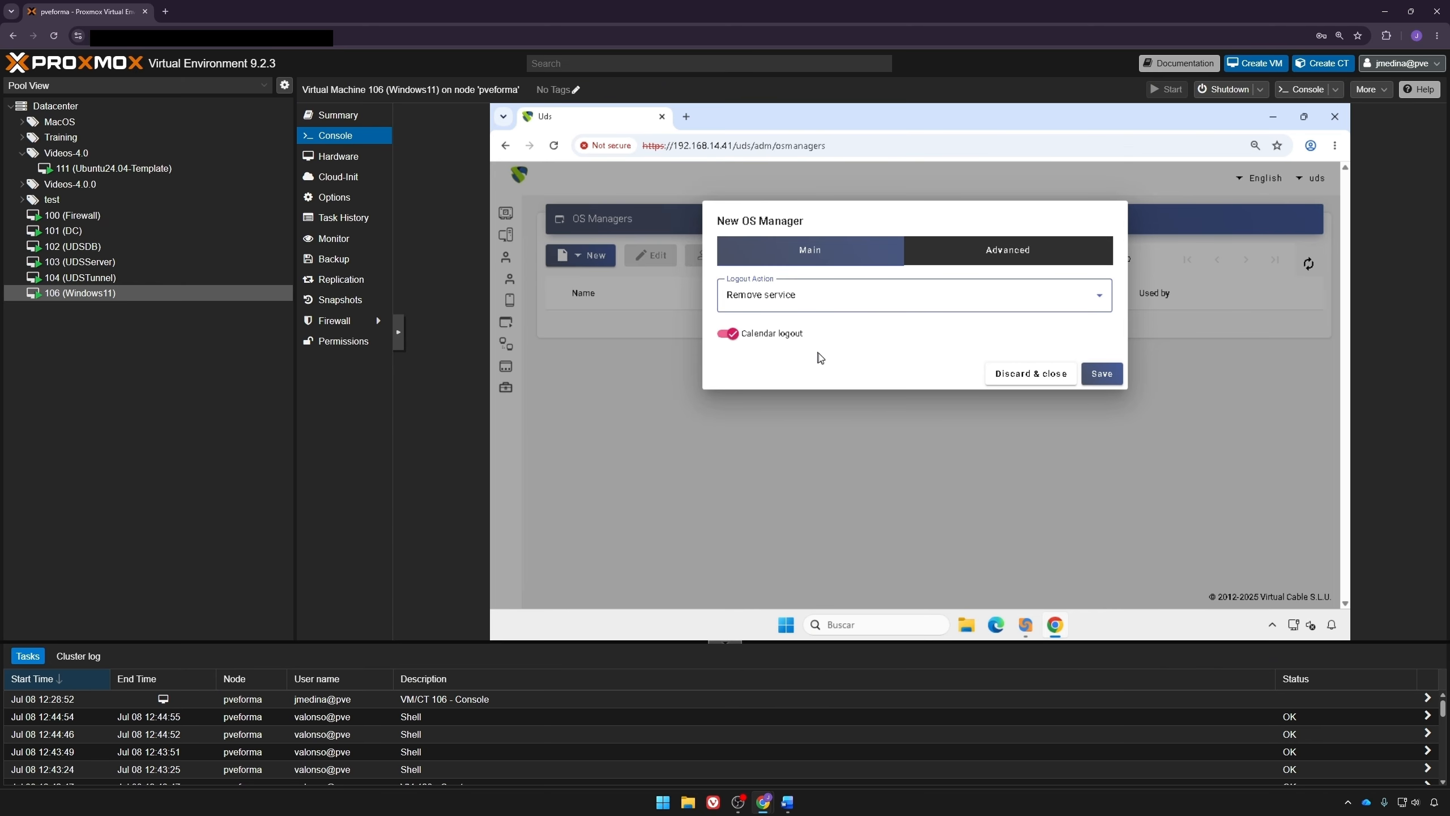
# Step: Set the OS manager's max idle time to 300 and save it
pyautogui.click(802, 260)
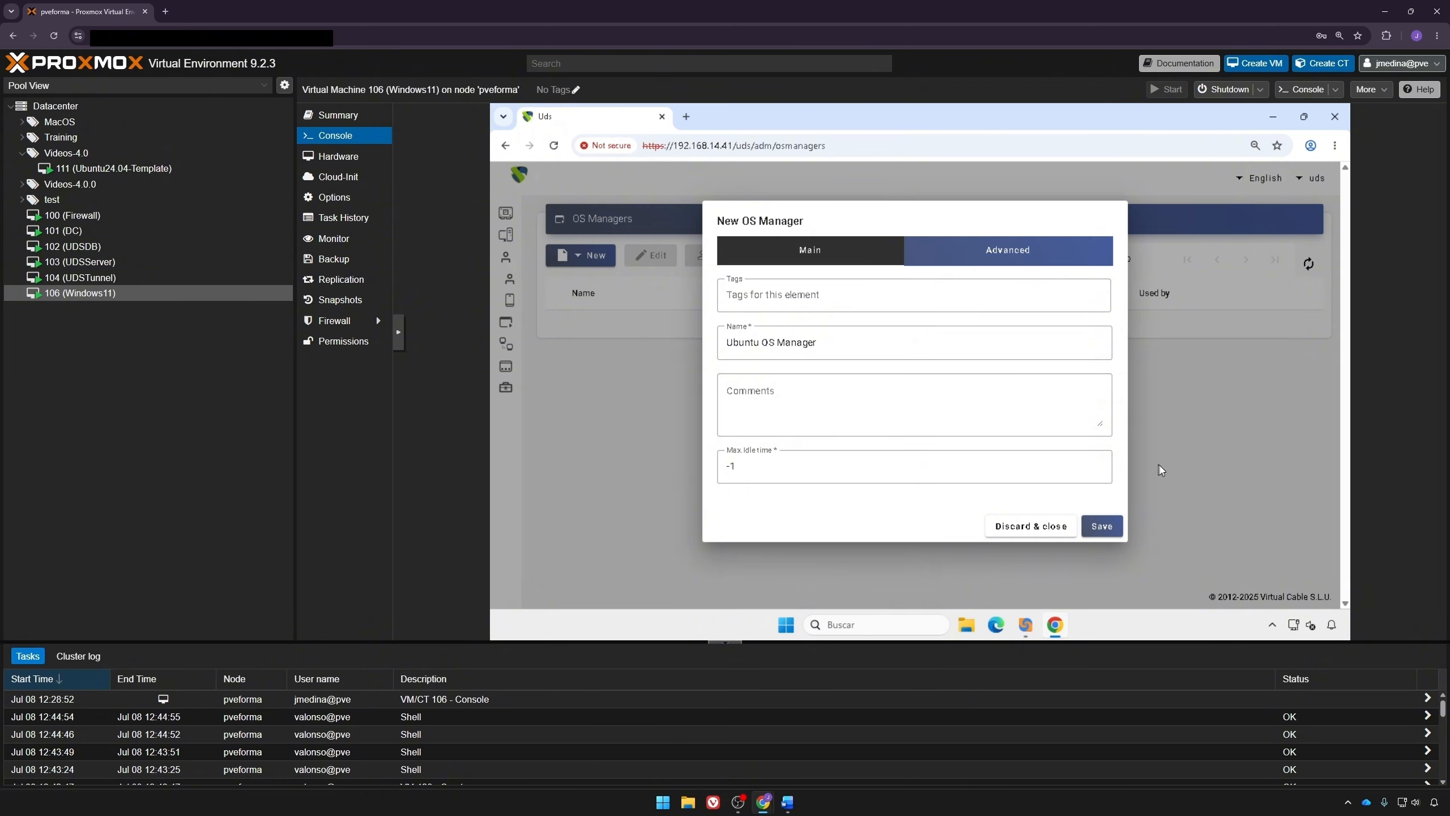
pyautogui.doubleClick(822, 469)
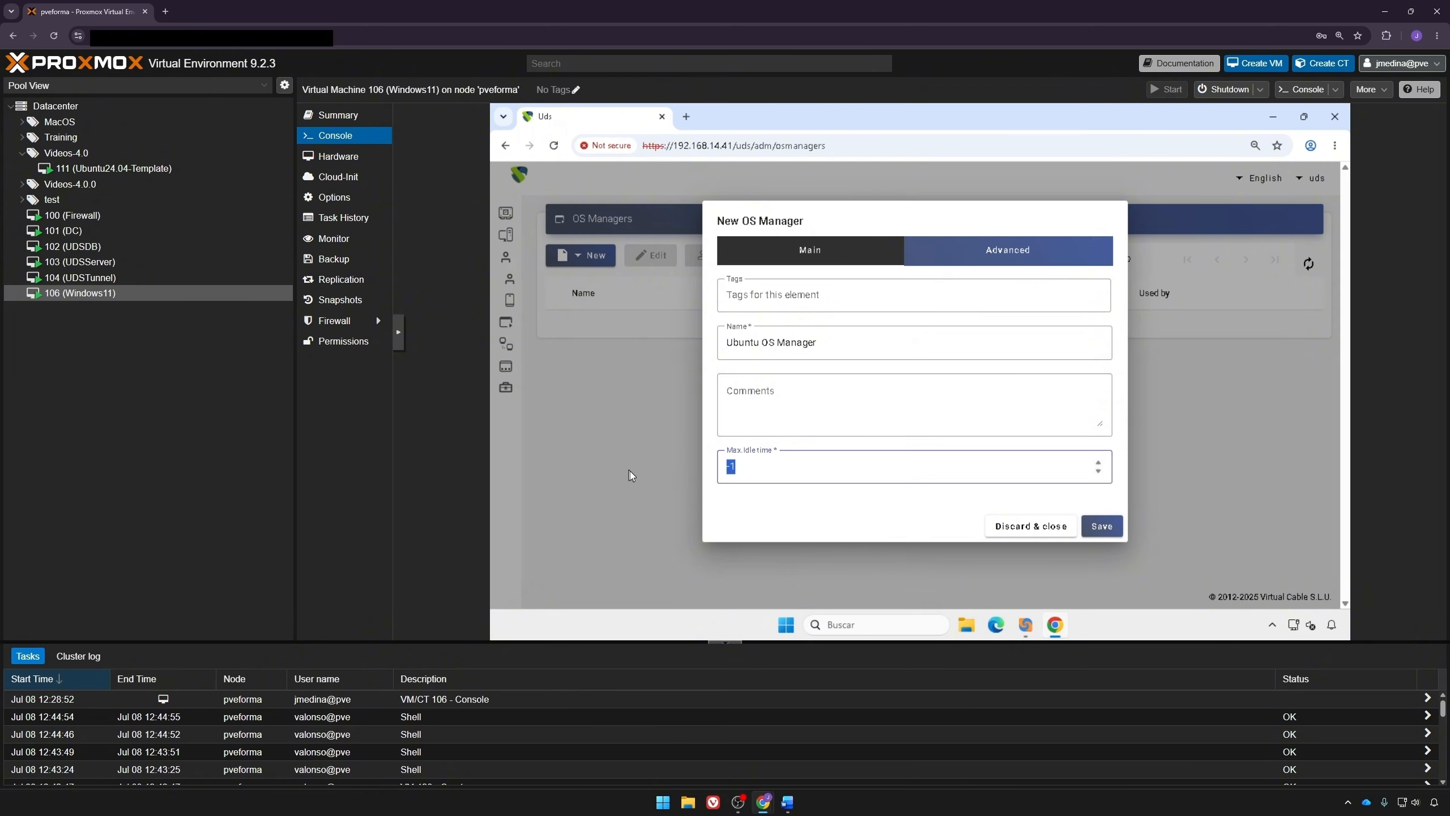
pyautogui.write('300')
pyautogui.click(1107, 526)
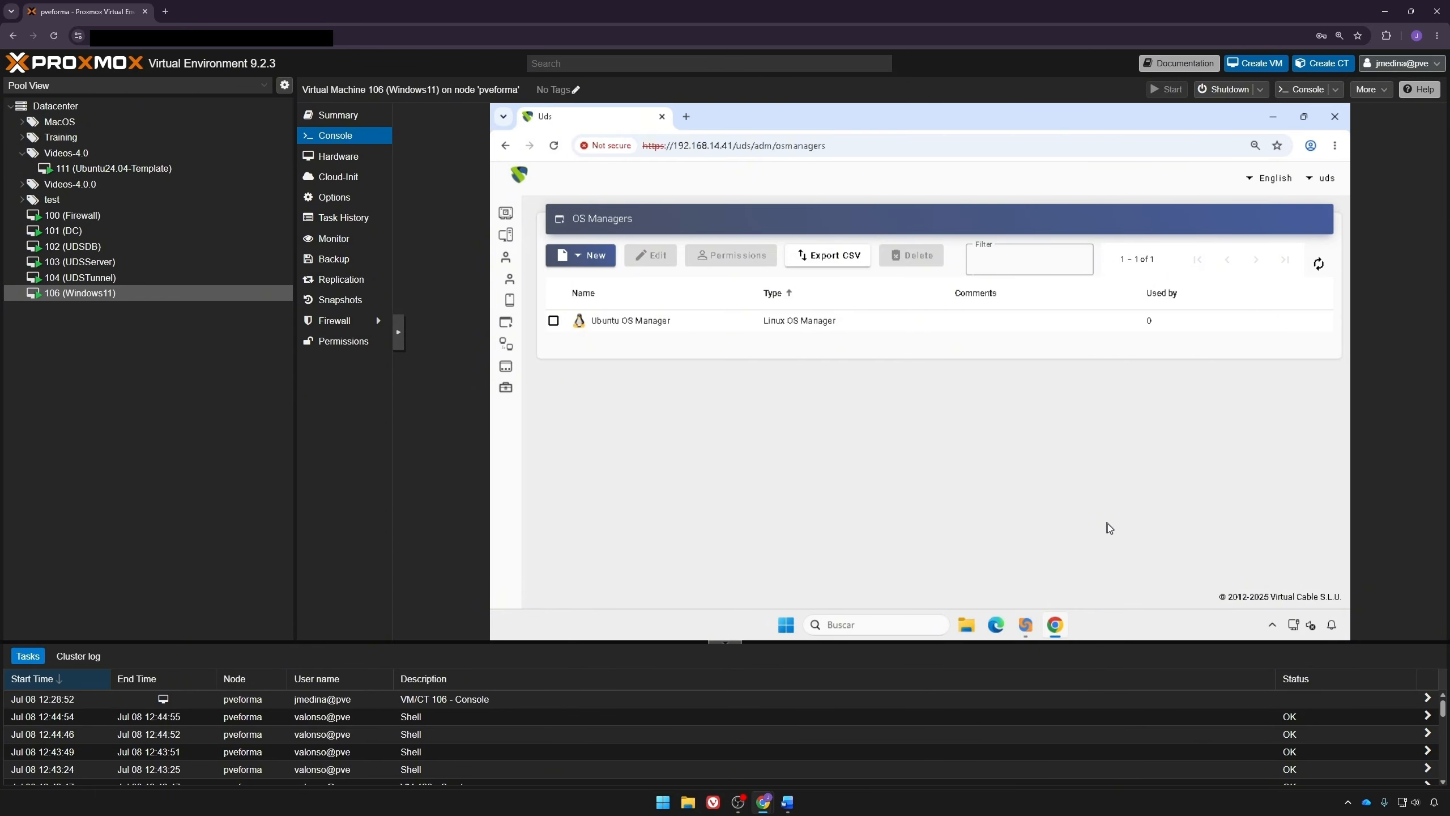
# Step: Create a new tunnel named Tunel HTML5
pyautogui.moveTo(511, 324)
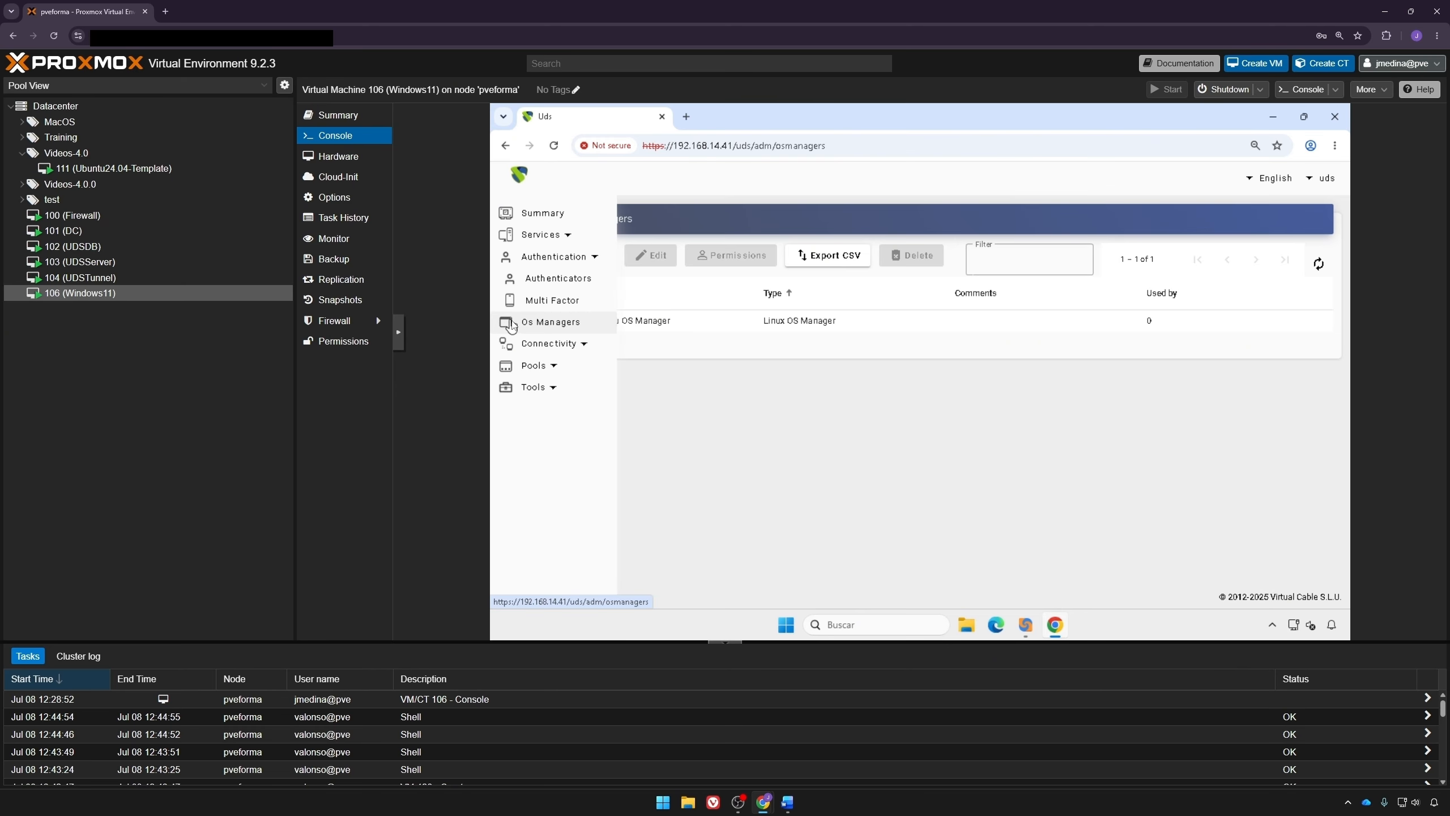
pyautogui.click(539, 343)
pyautogui.click(545, 368)
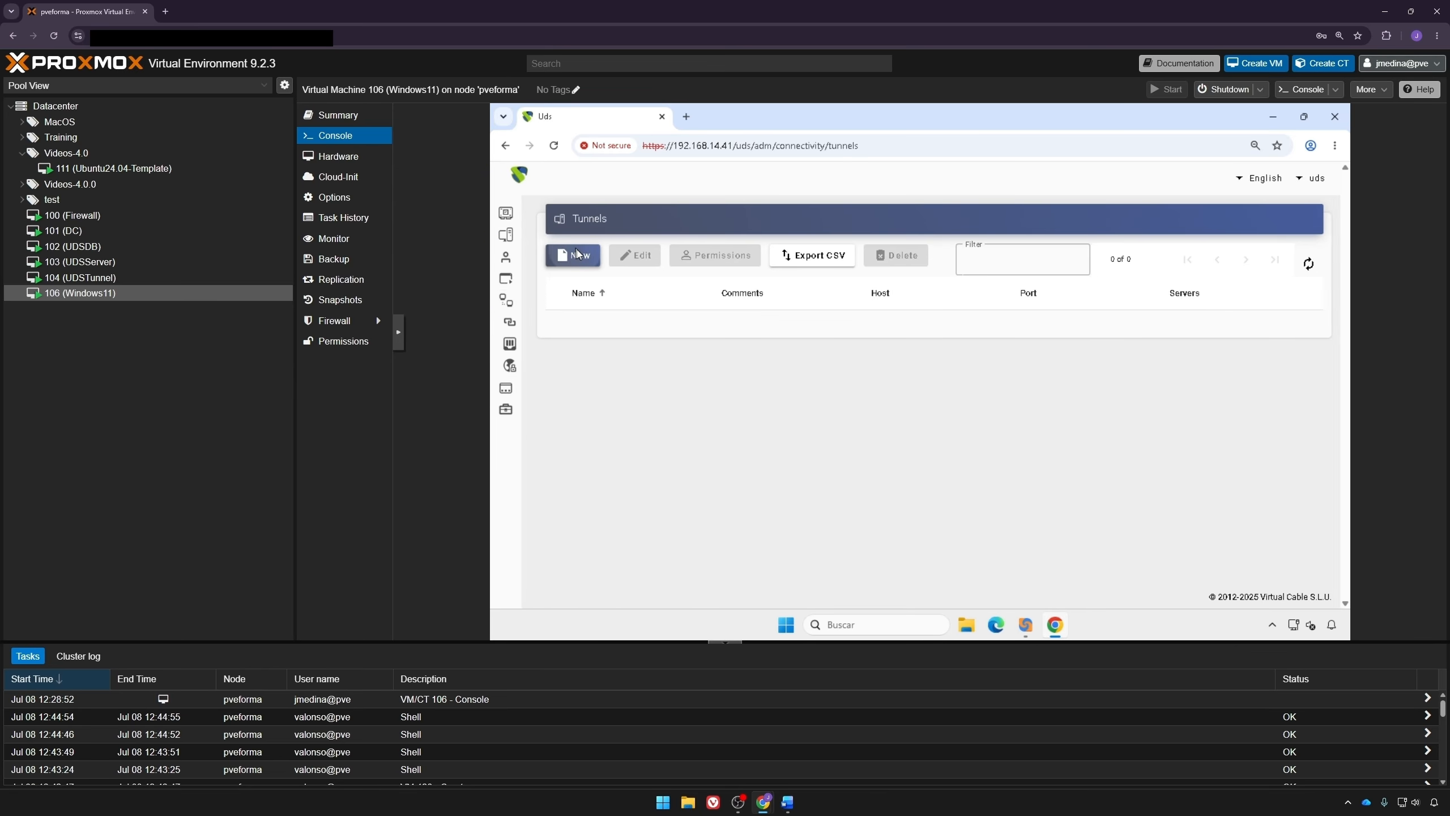
pyautogui.click(578, 254)
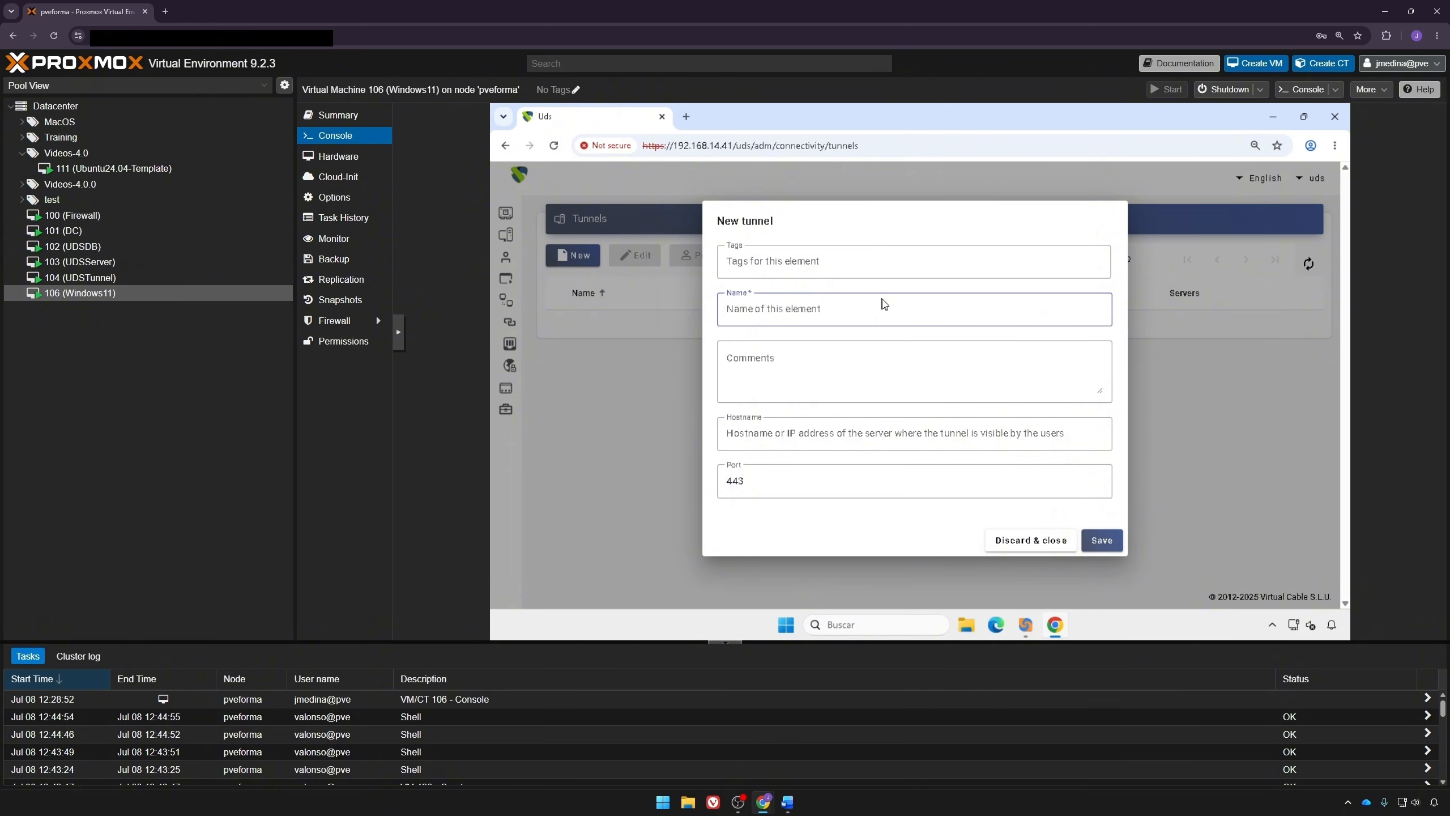
pyautogui.write('Tunel')
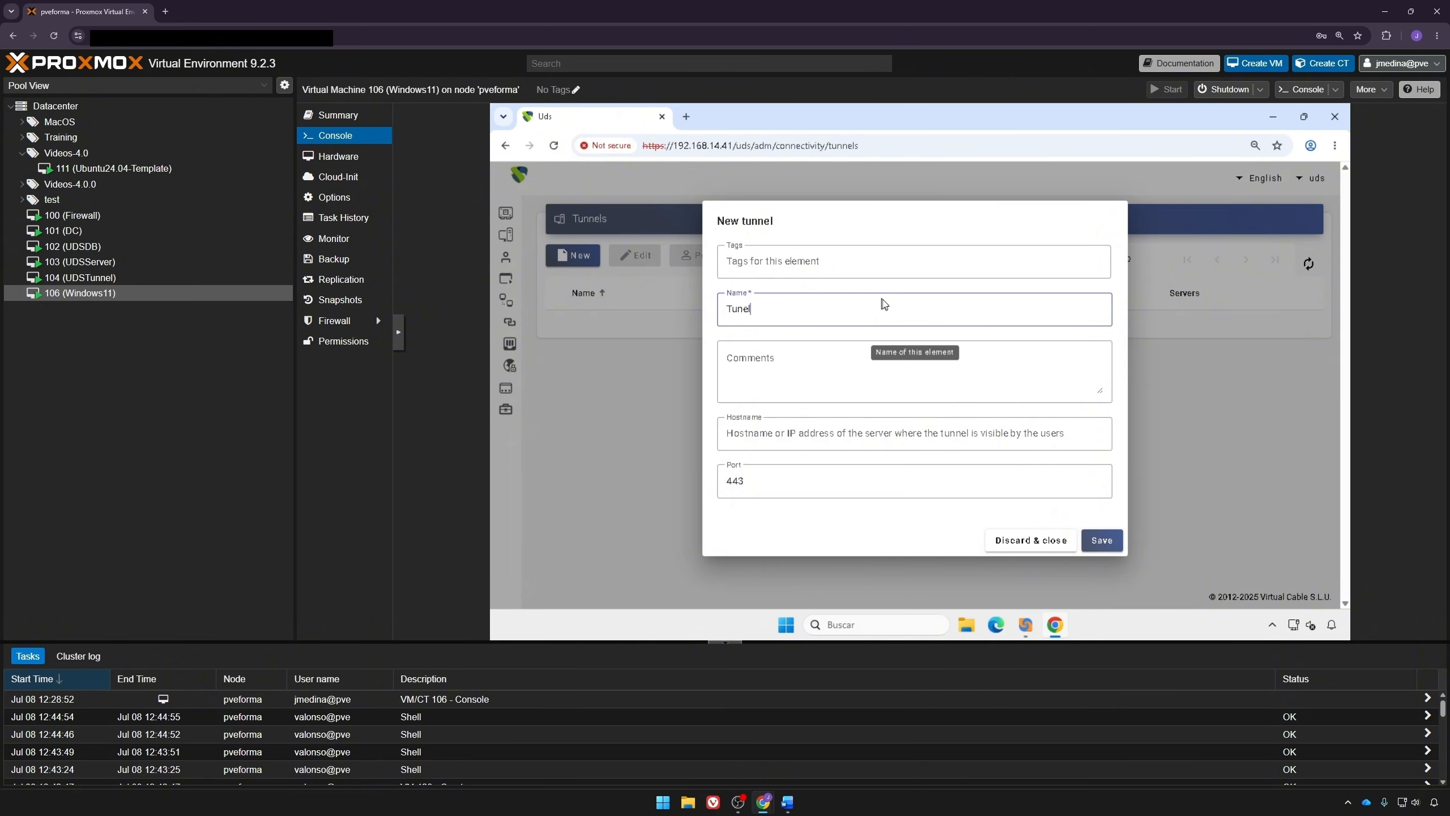
pyautogui.write(' HTML5')
# Step: Set the tunnel hostname to 192.168.14.47 and port to 10443, and save it
pyautogui.click(853, 432)
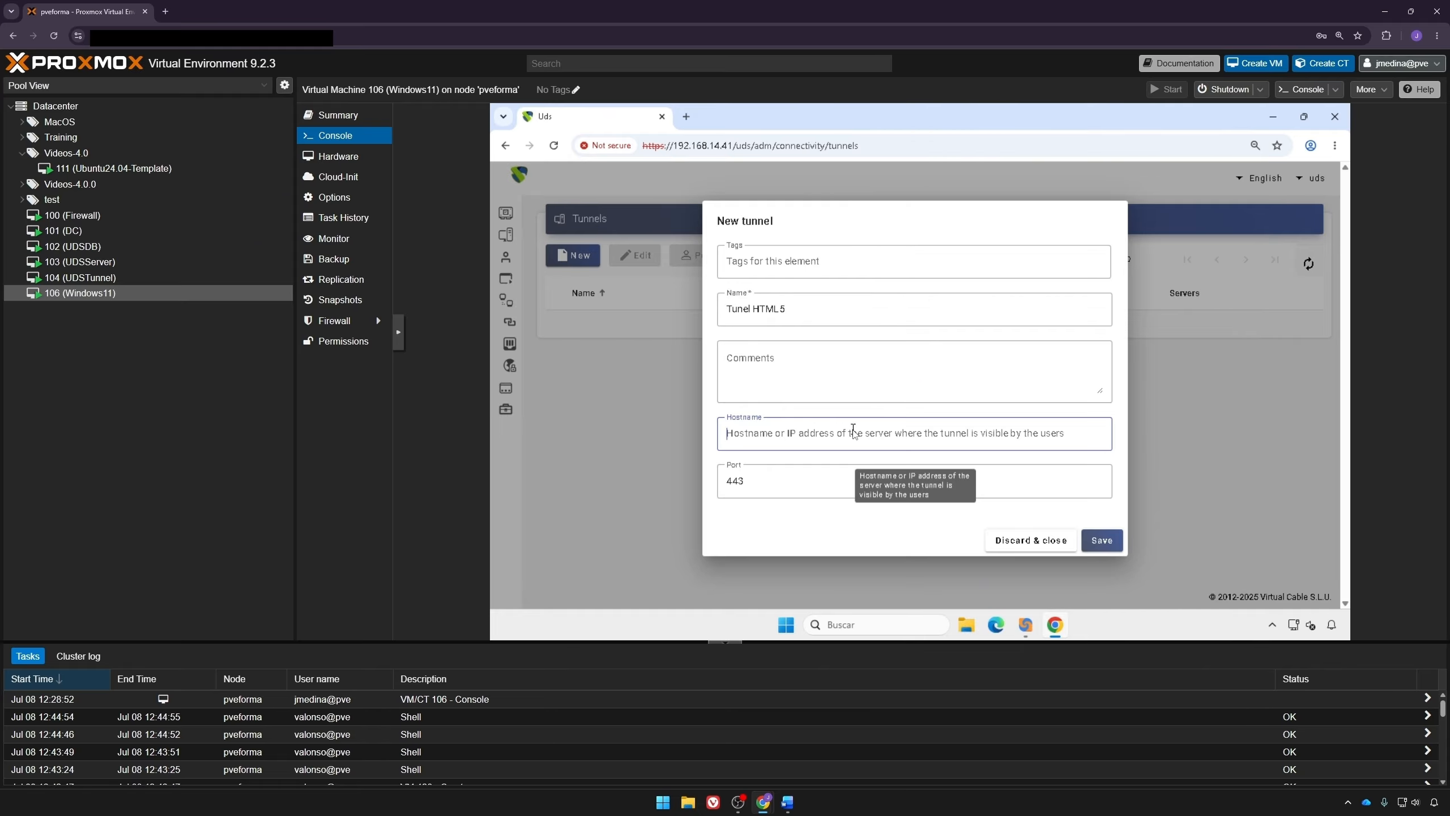
pyautogui.write('192.168.14.47')
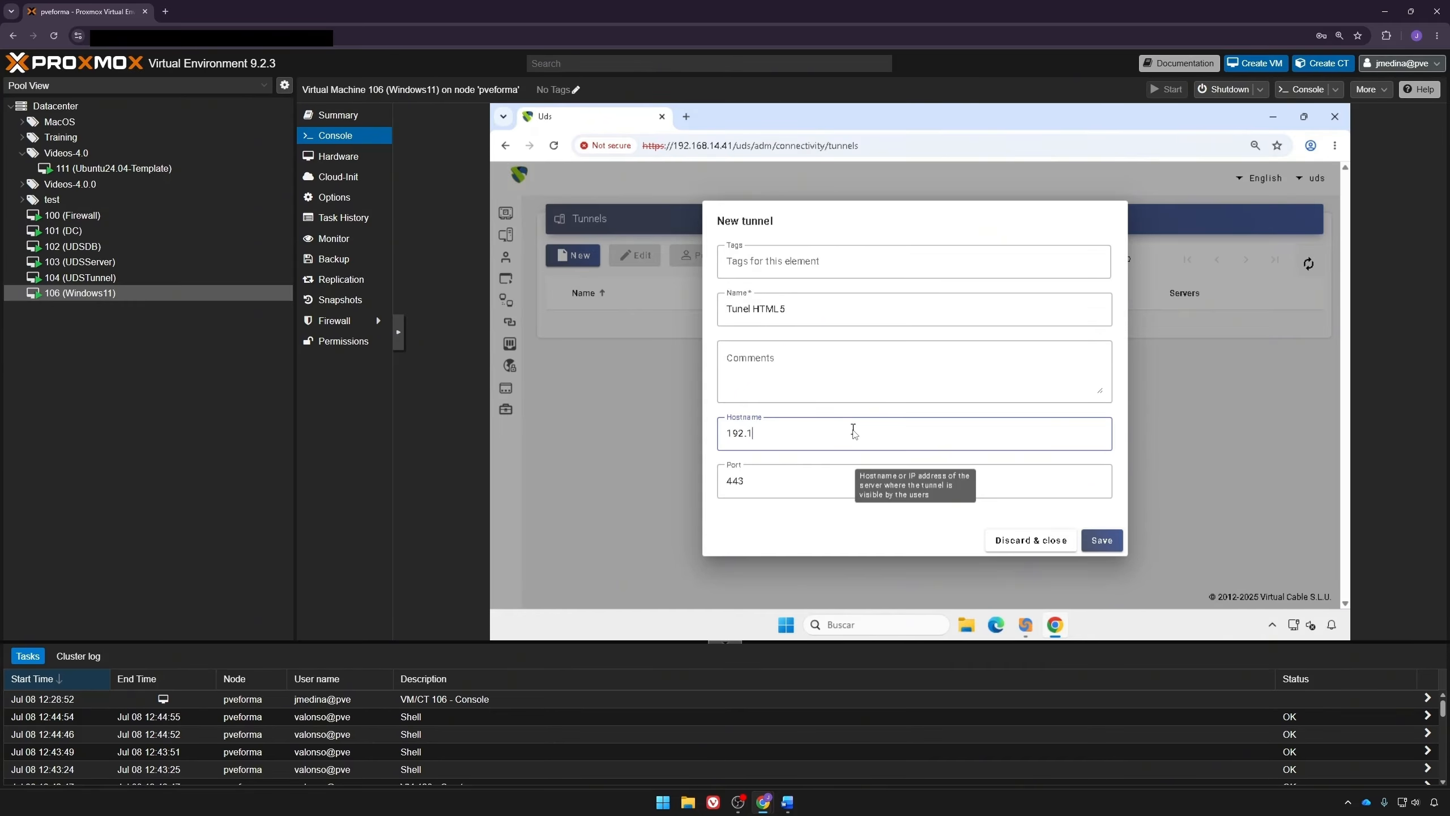
pyautogui.press('Tab')
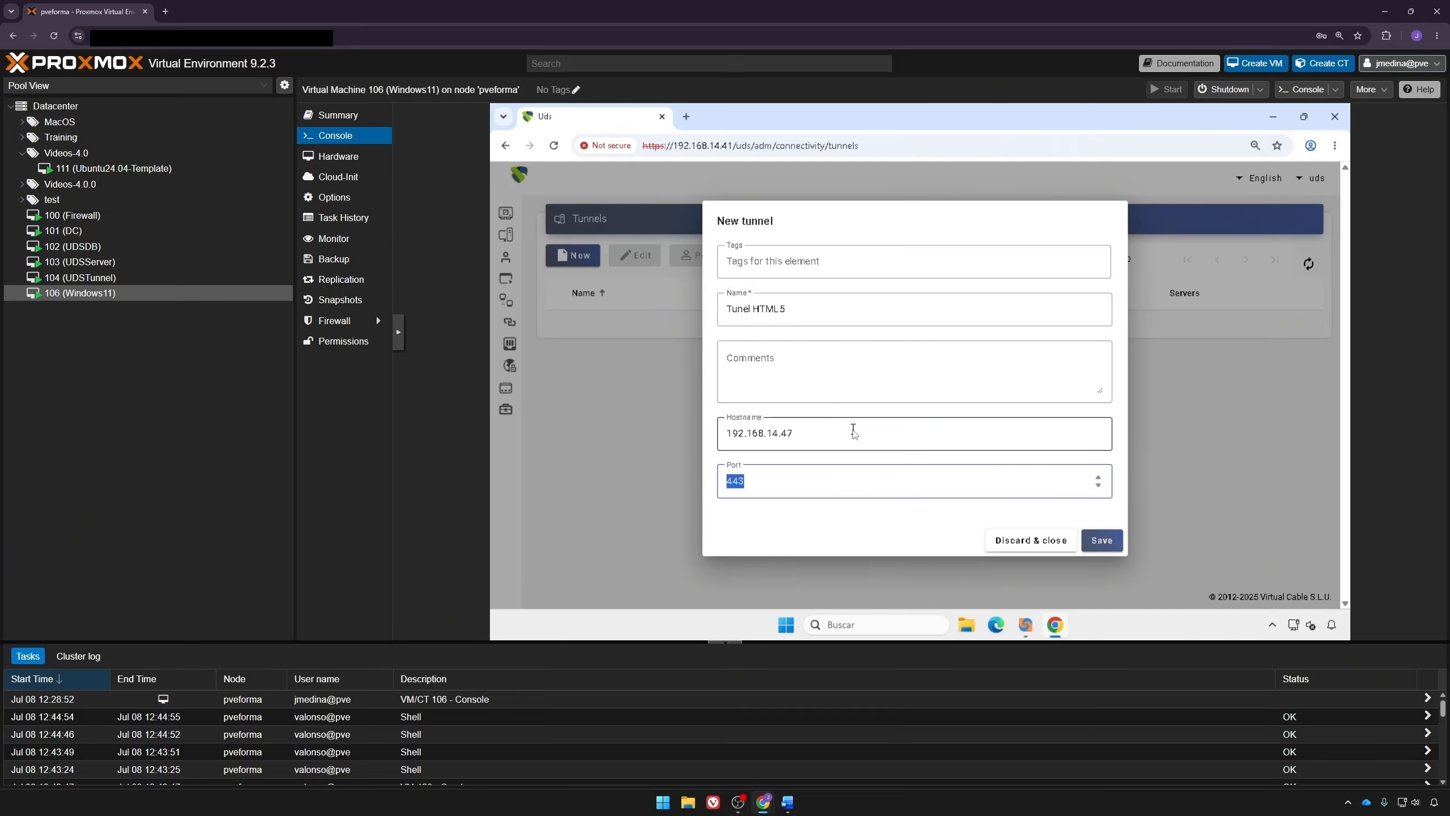
pyautogui.press('Left')
pyautogui.write('10')
pyautogui.click(1092, 538)
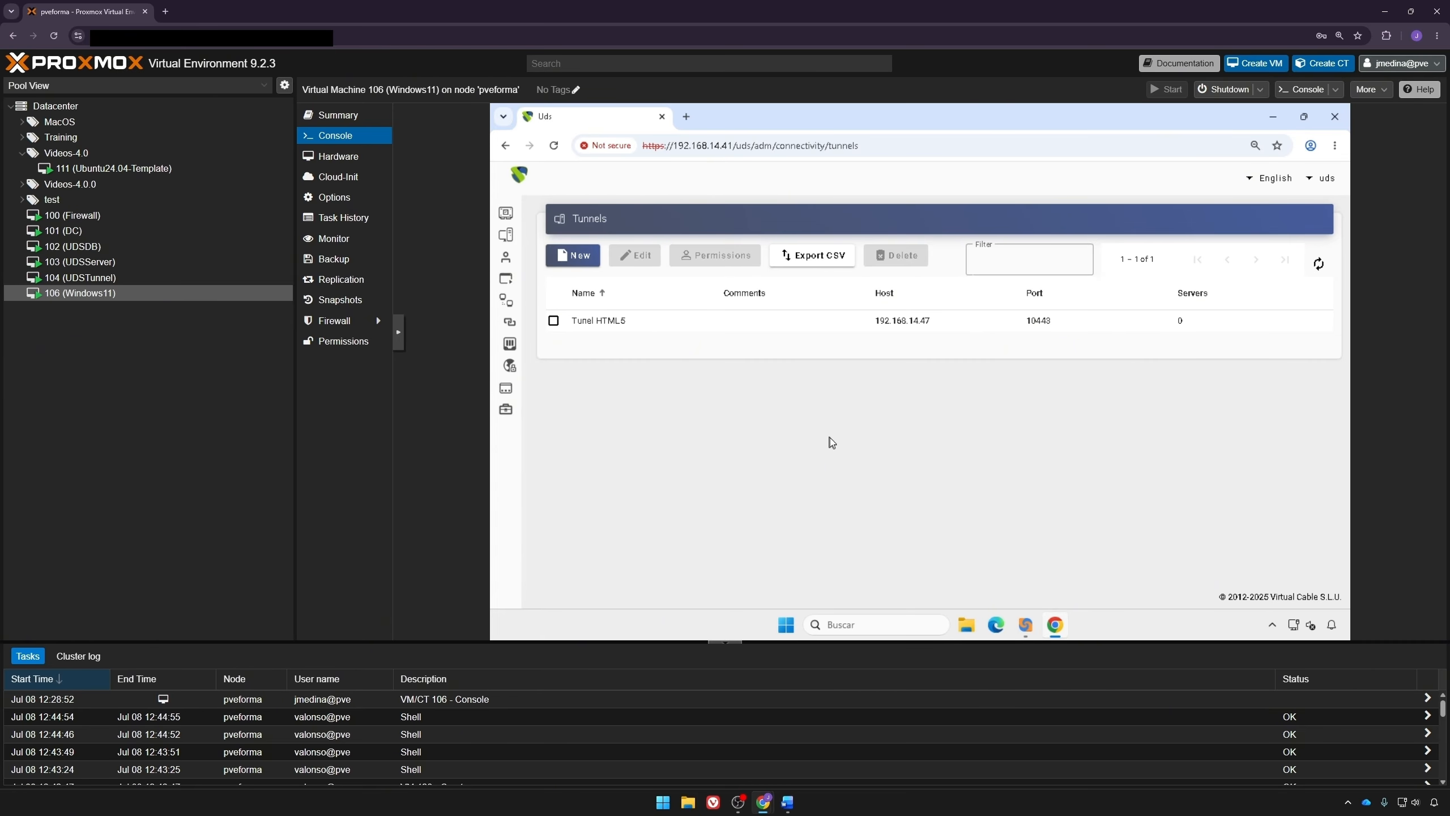
# Step: Start a new direct RDP transport named RDP Transport
pyautogui.click(508, 324)
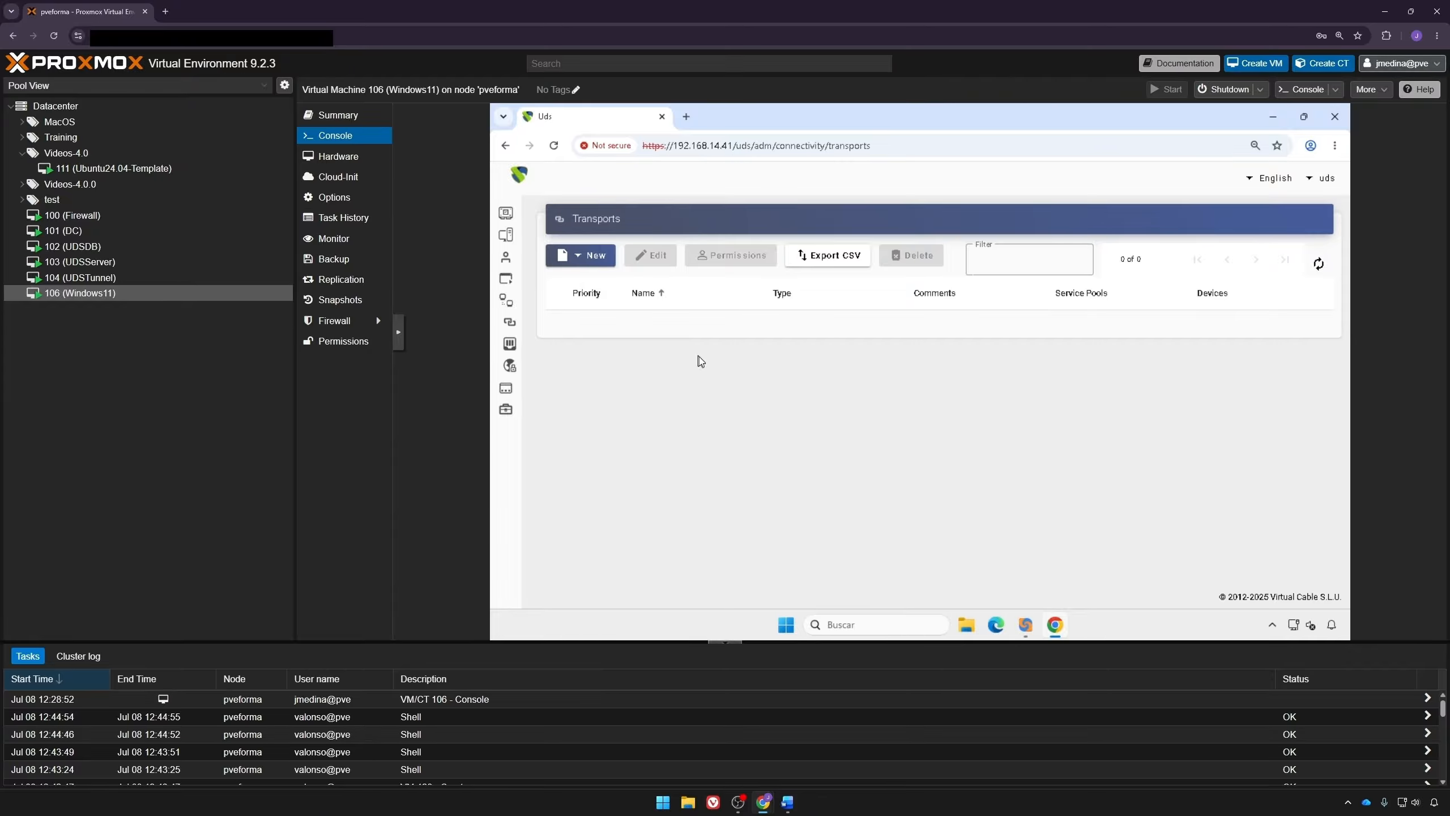
pyautogui.click(584, 255)
pyautogui.moveTo(610, 288)
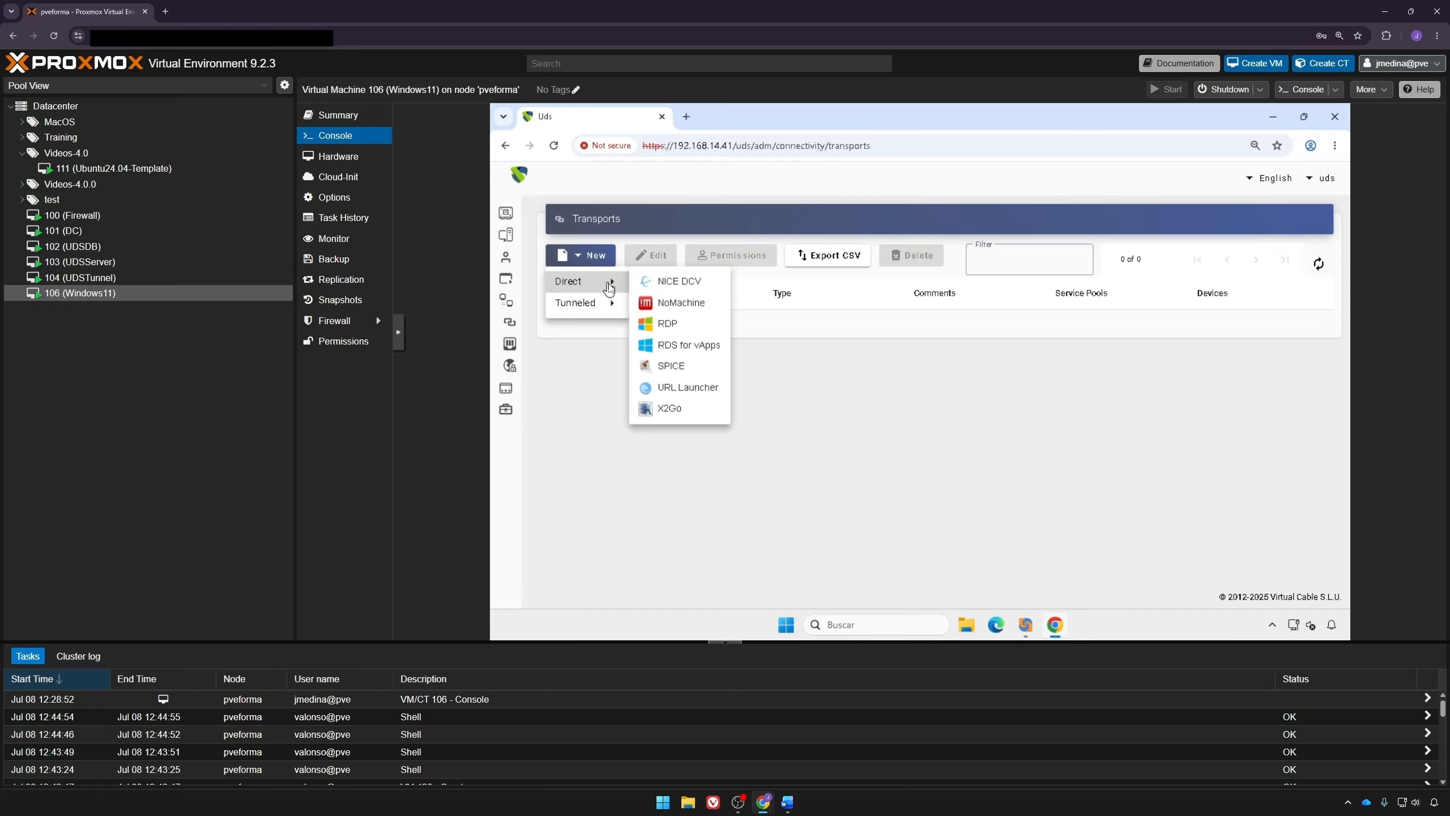
pyautogui.click(679, 323)
pyautogui.click(789, 343)
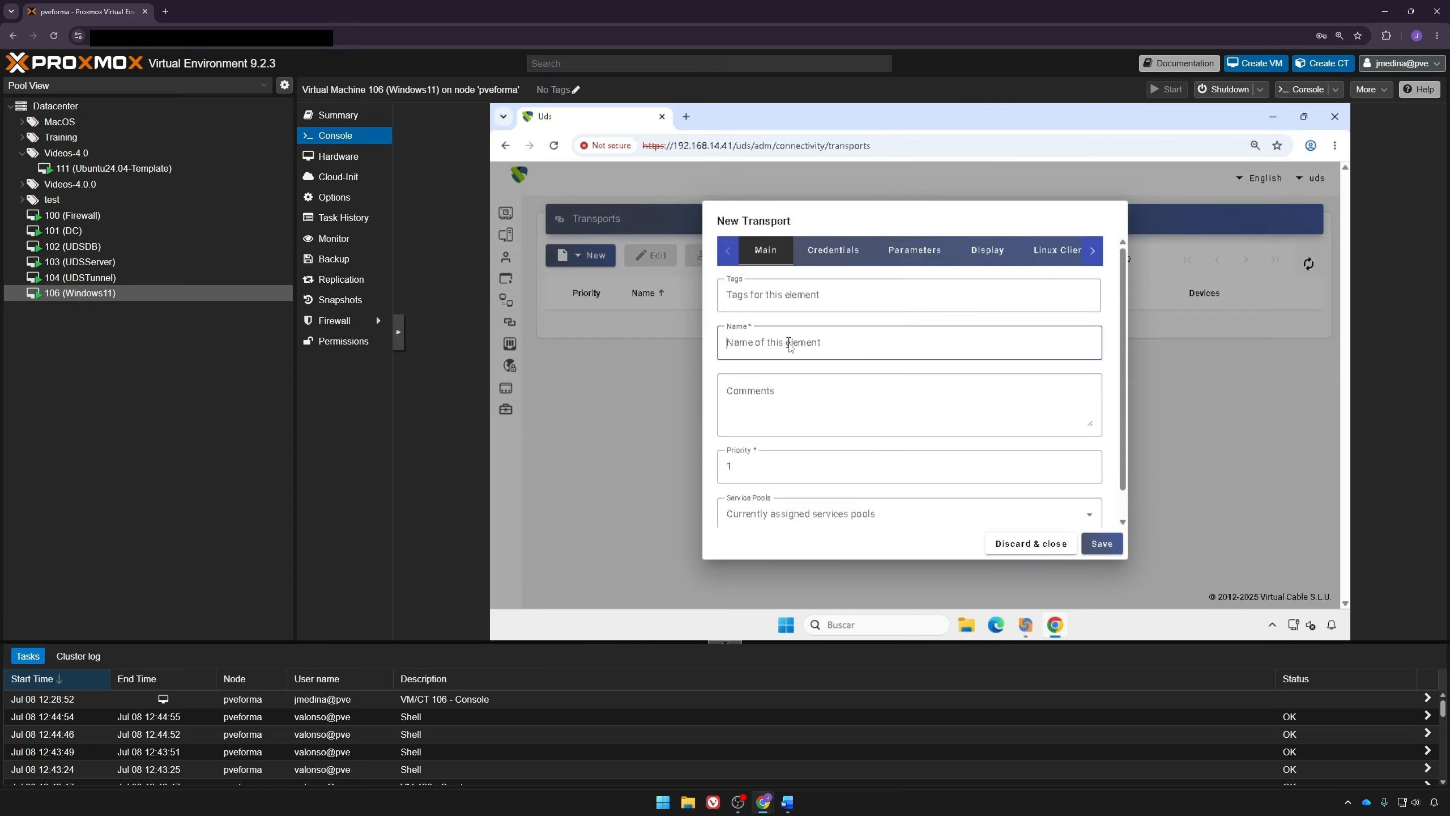
pyautogui.write('RDP Transport')
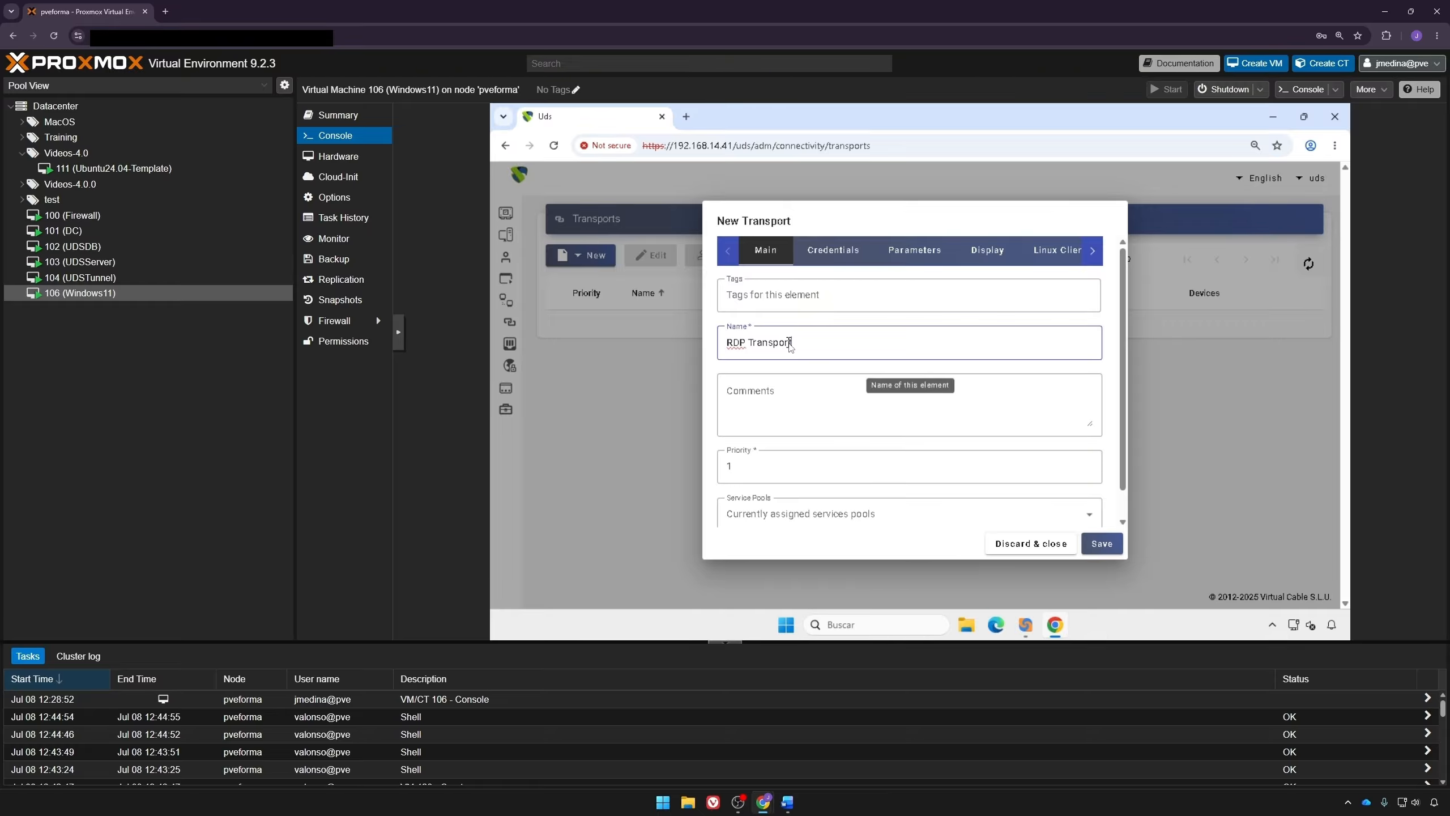
# Step: Enter the transport's fixed credential username and password and enable Without Domain
pyautogui.click(836, 252)
pyautogui.click(809, 321)
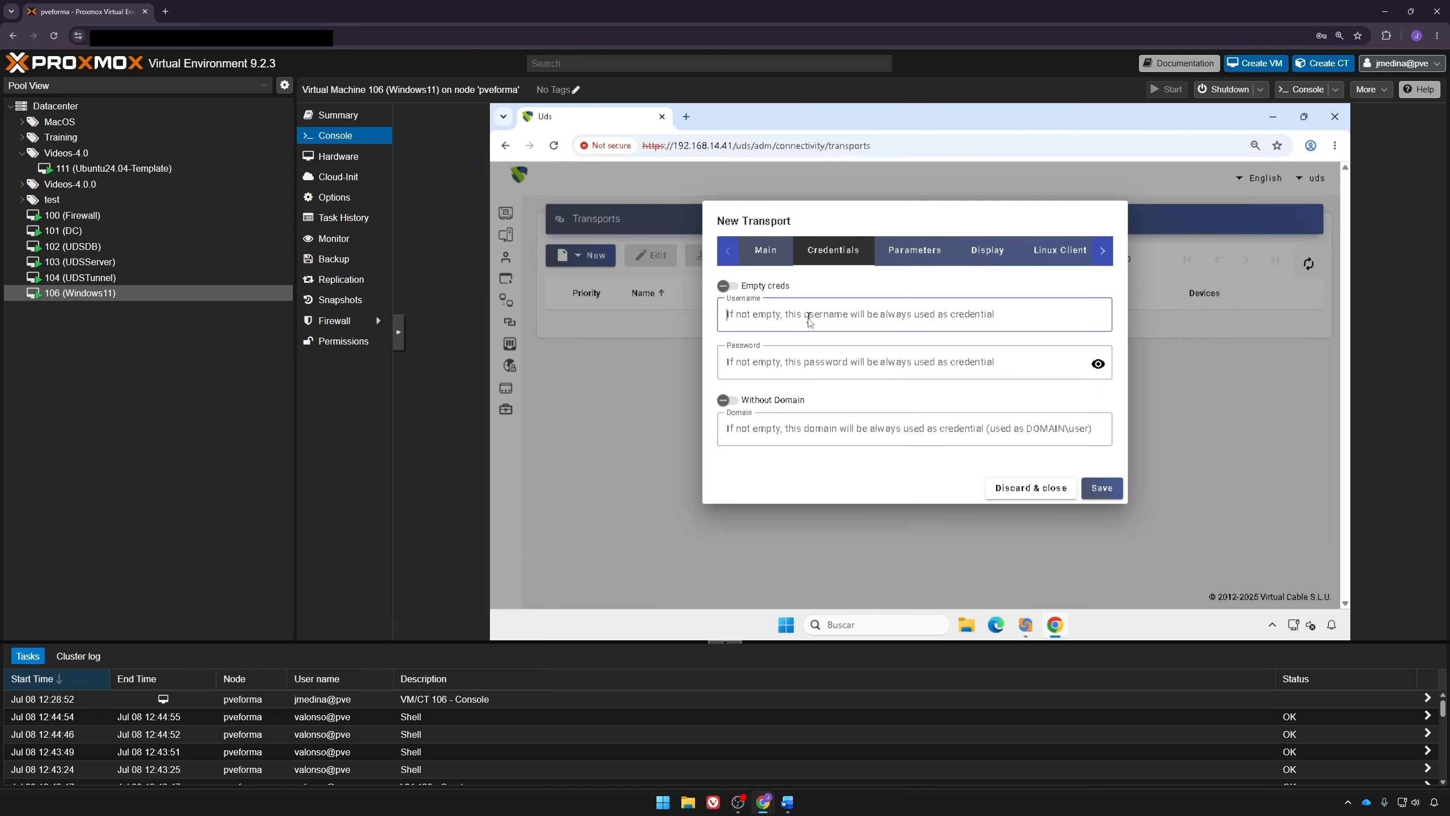
pyautogui.write('uds')
pyautogui.press('Tab')
pyautogui.write('uds')
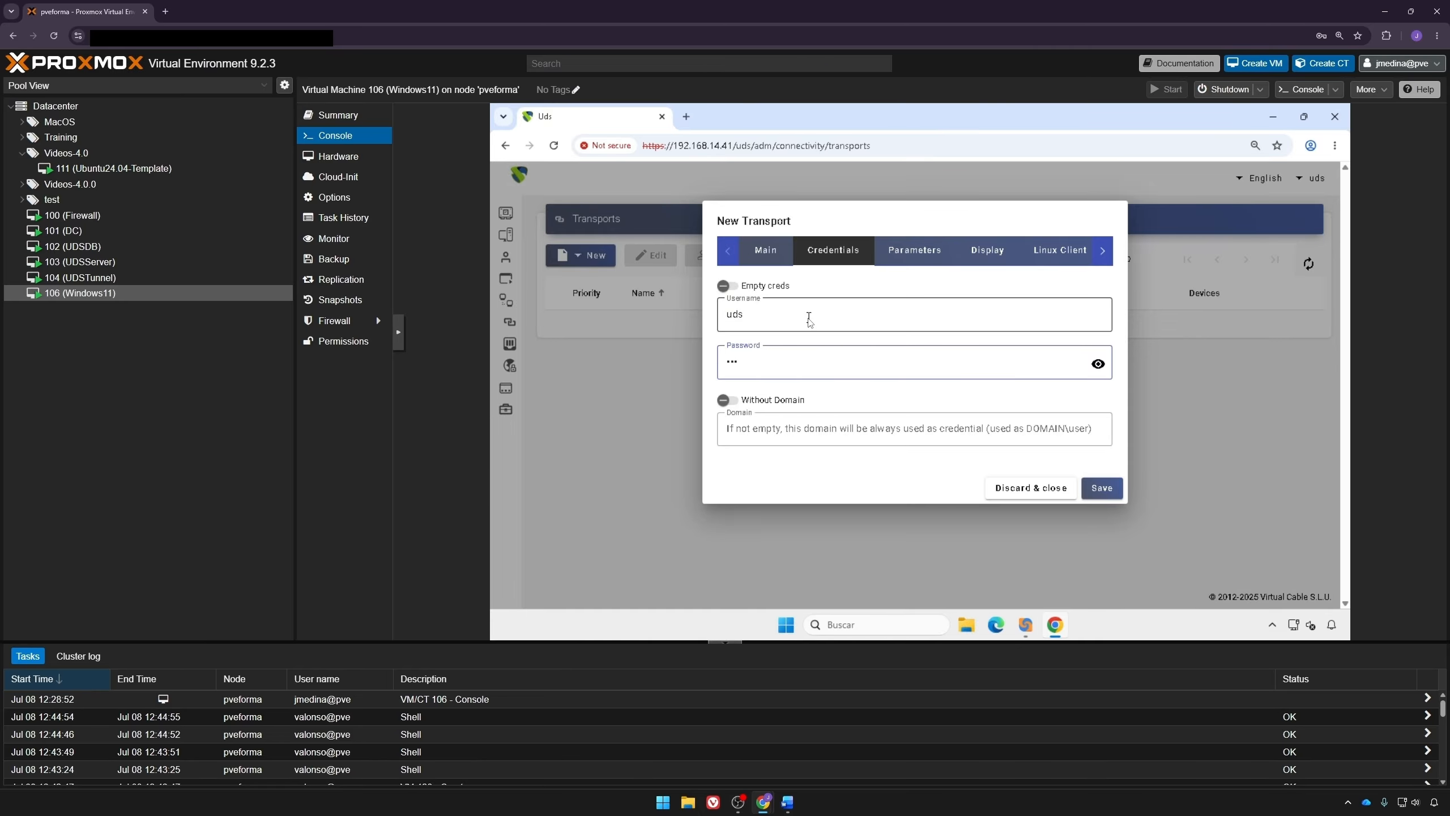
pyautogui.click(773, 404)
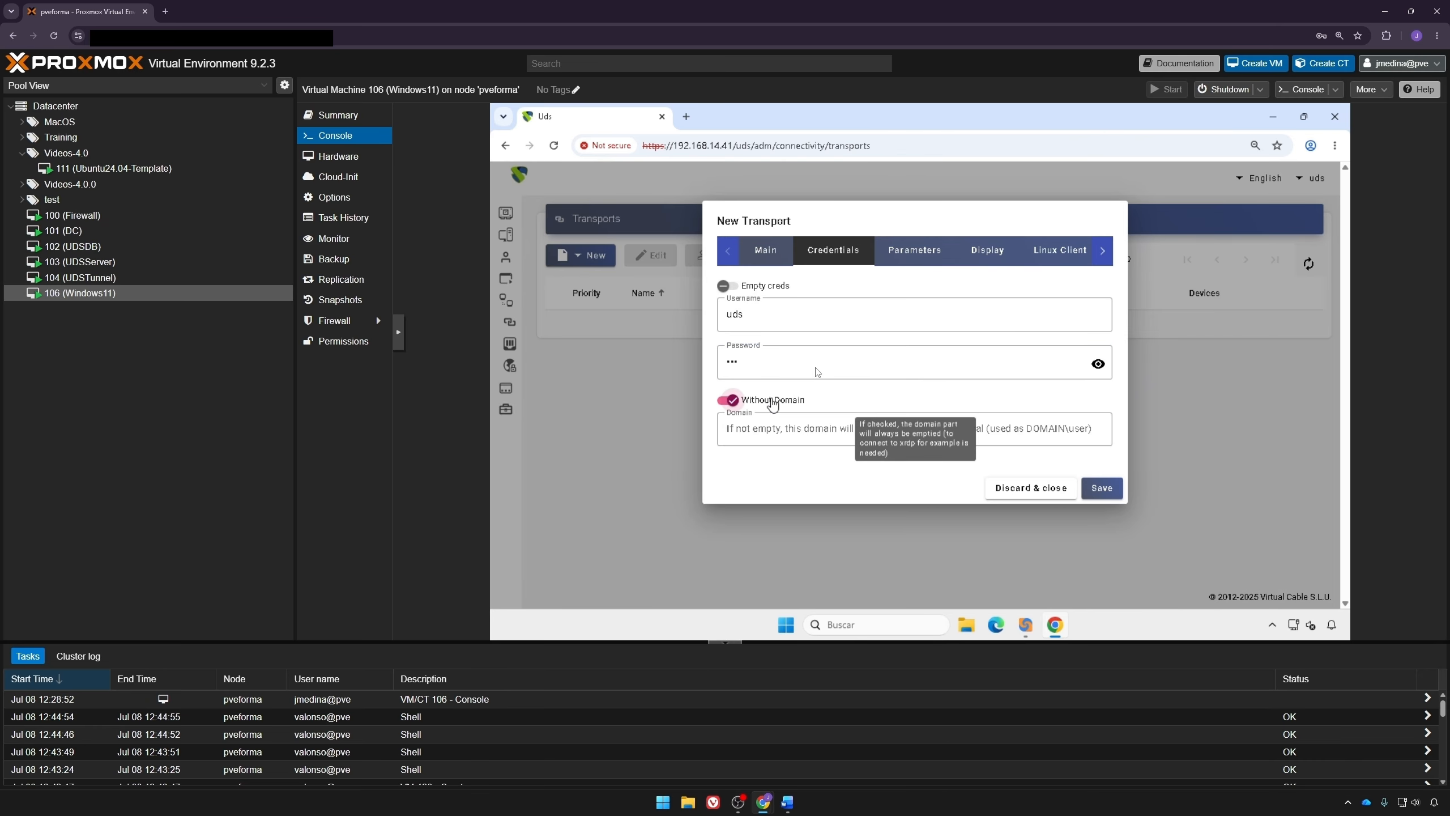
# Step: Go through the transport's parameters, display, client and advanced settings, then save the RDP transport
pyautogui.click(920, 255)
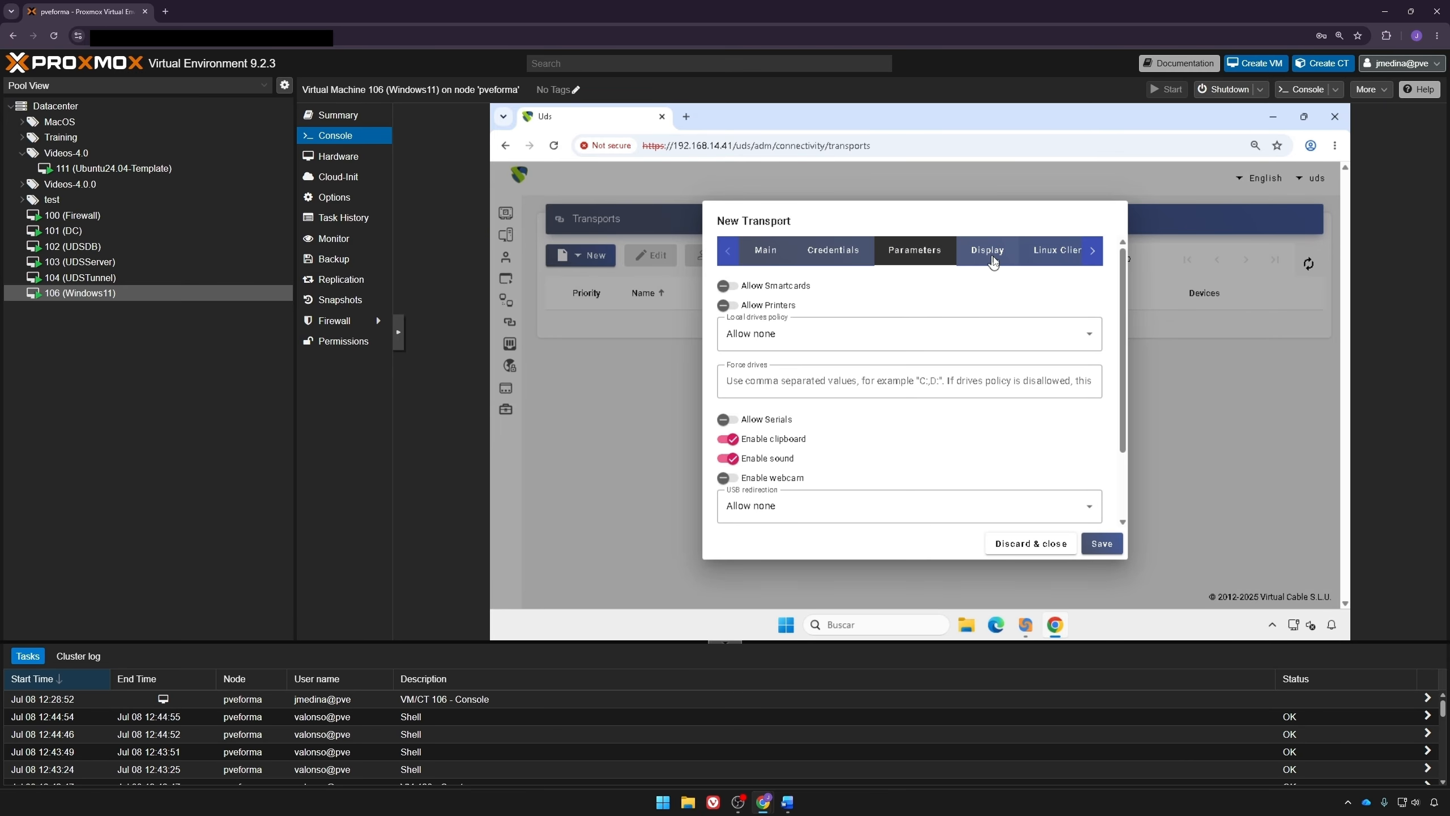
pyautogui.click(996, 262)
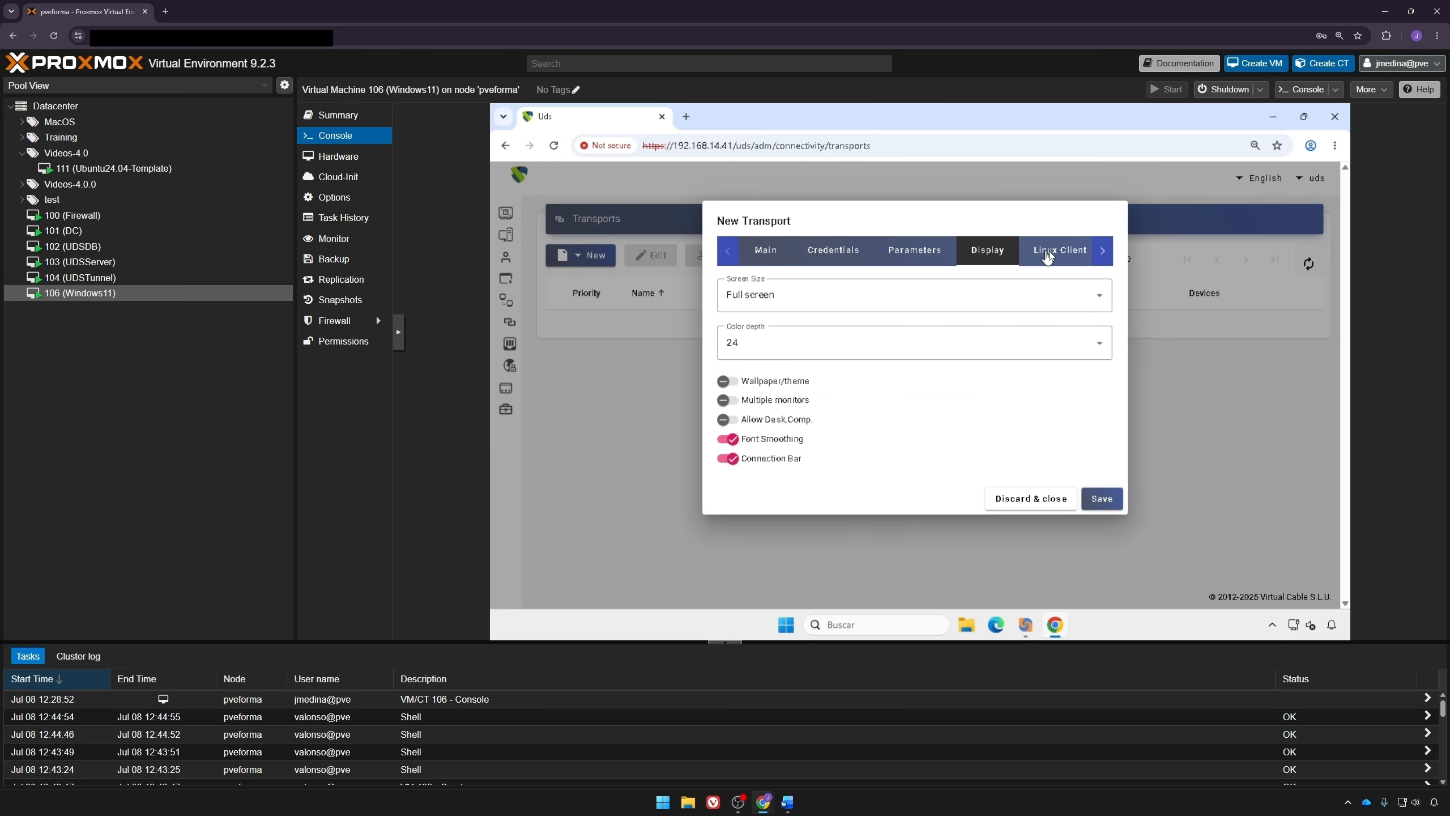
pyautogui.click(1049, 252)
pyautogui.click(1099, 254)
pyautogui.click(1057, 251)
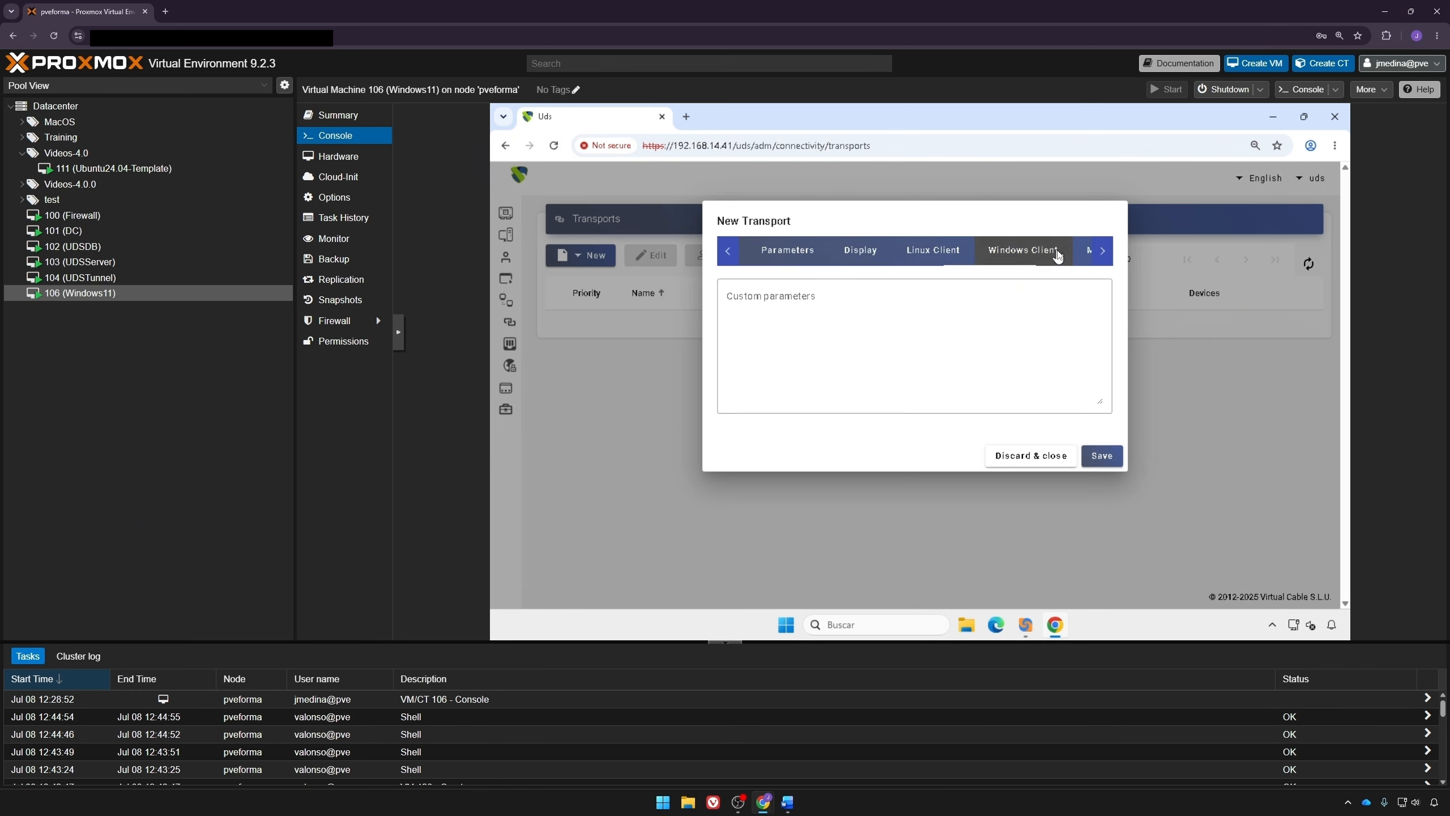
pyautogui.click(1102, 252)
pyautogui.click(1082, 254)
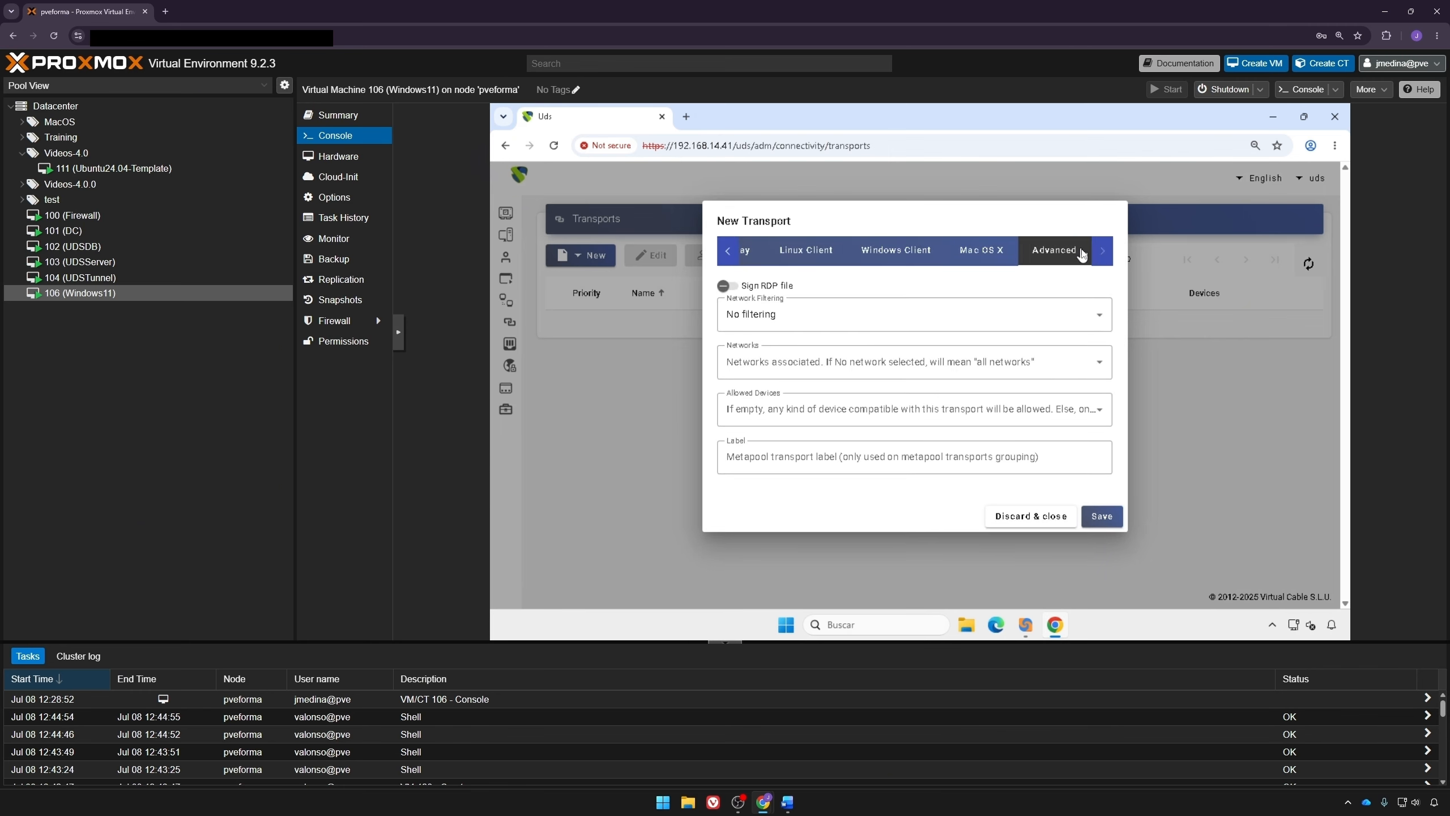
pyautogui.click(1101, 516)
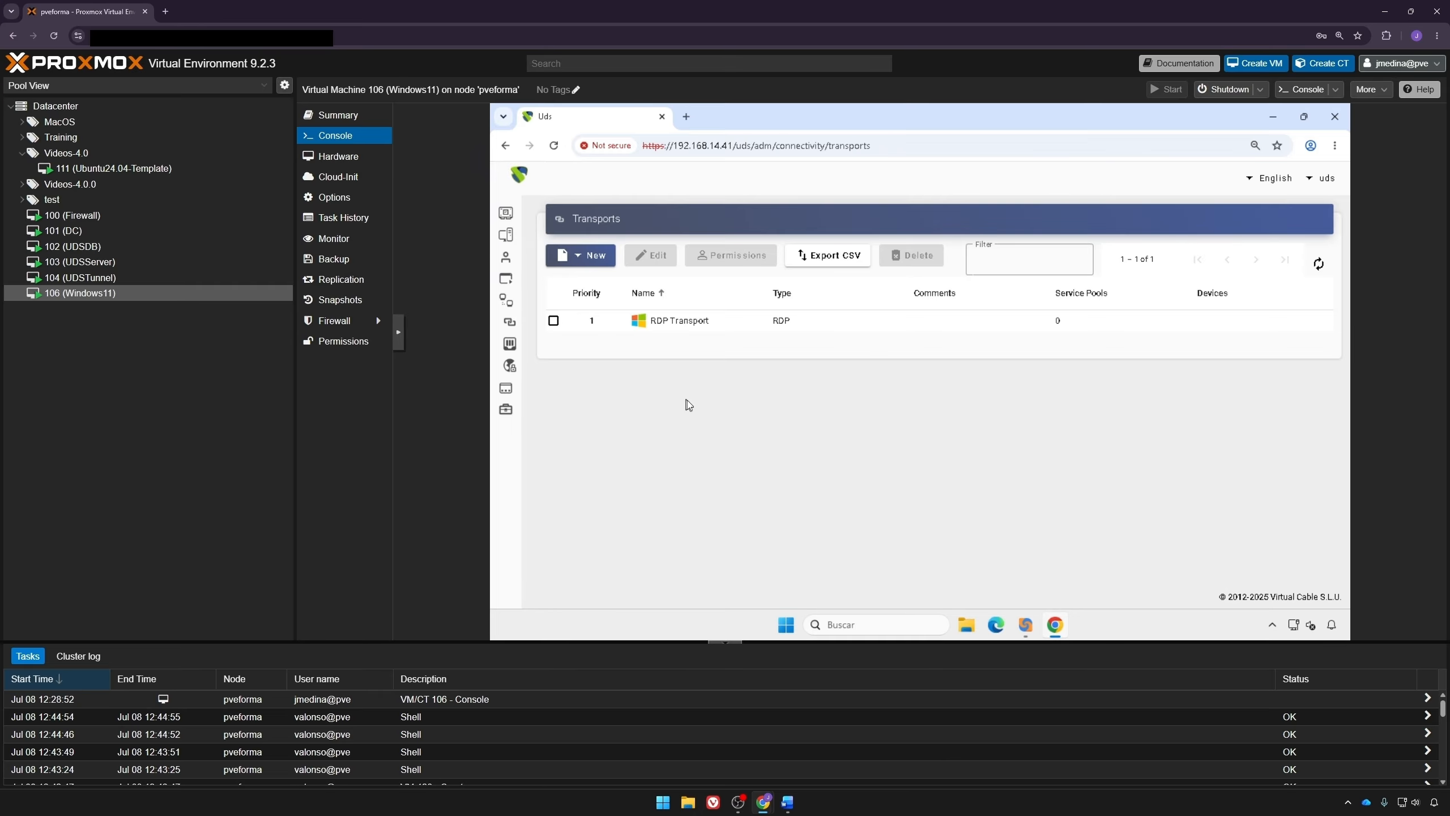
# Step: Create a tunneled HTML5 RDP transport named HTML5 Transport with priority 2
pyautogui.click(588, 255)
pyautogui.moveTo(596, 314)
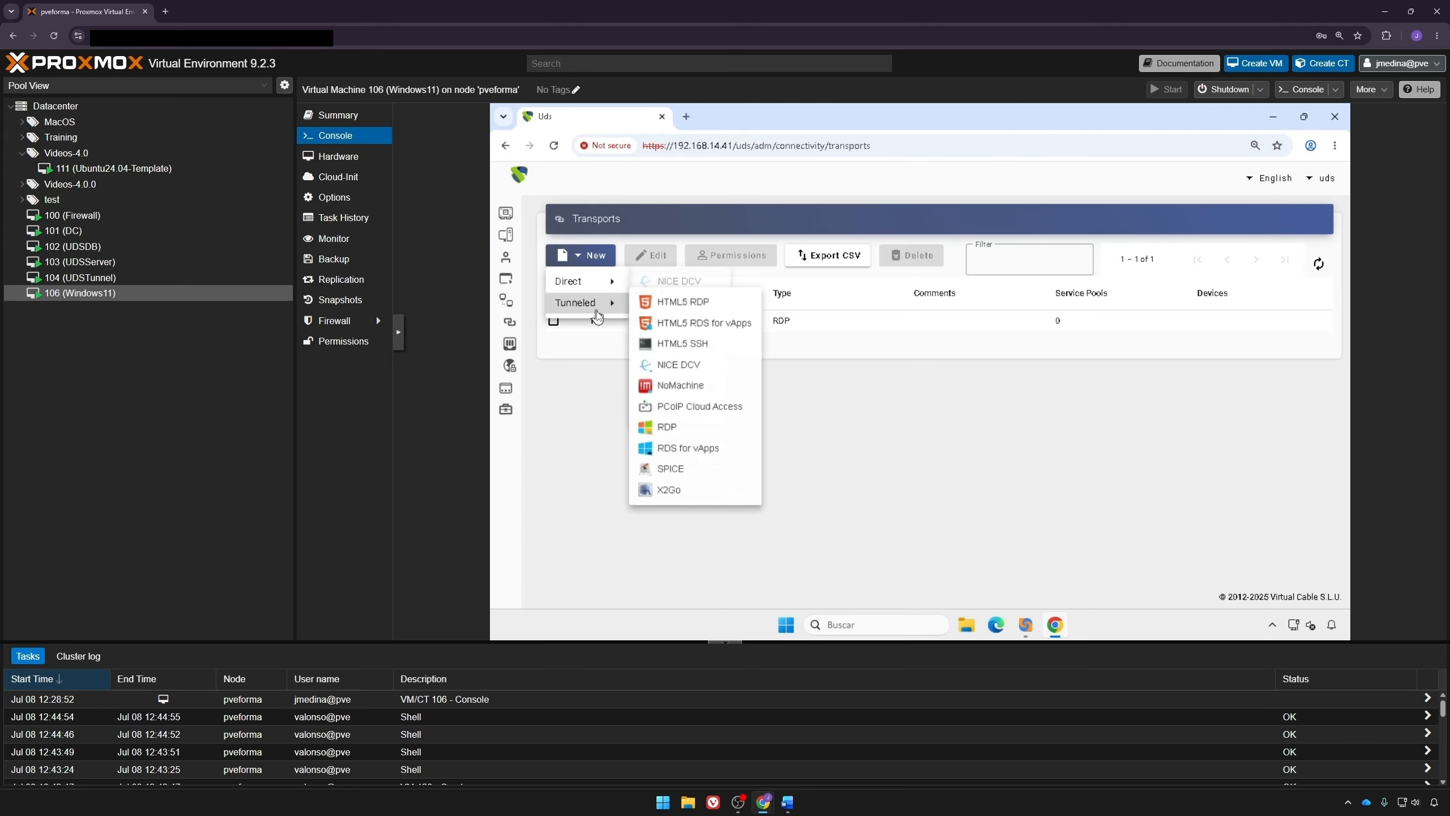
pyautogui.click(693, 307)
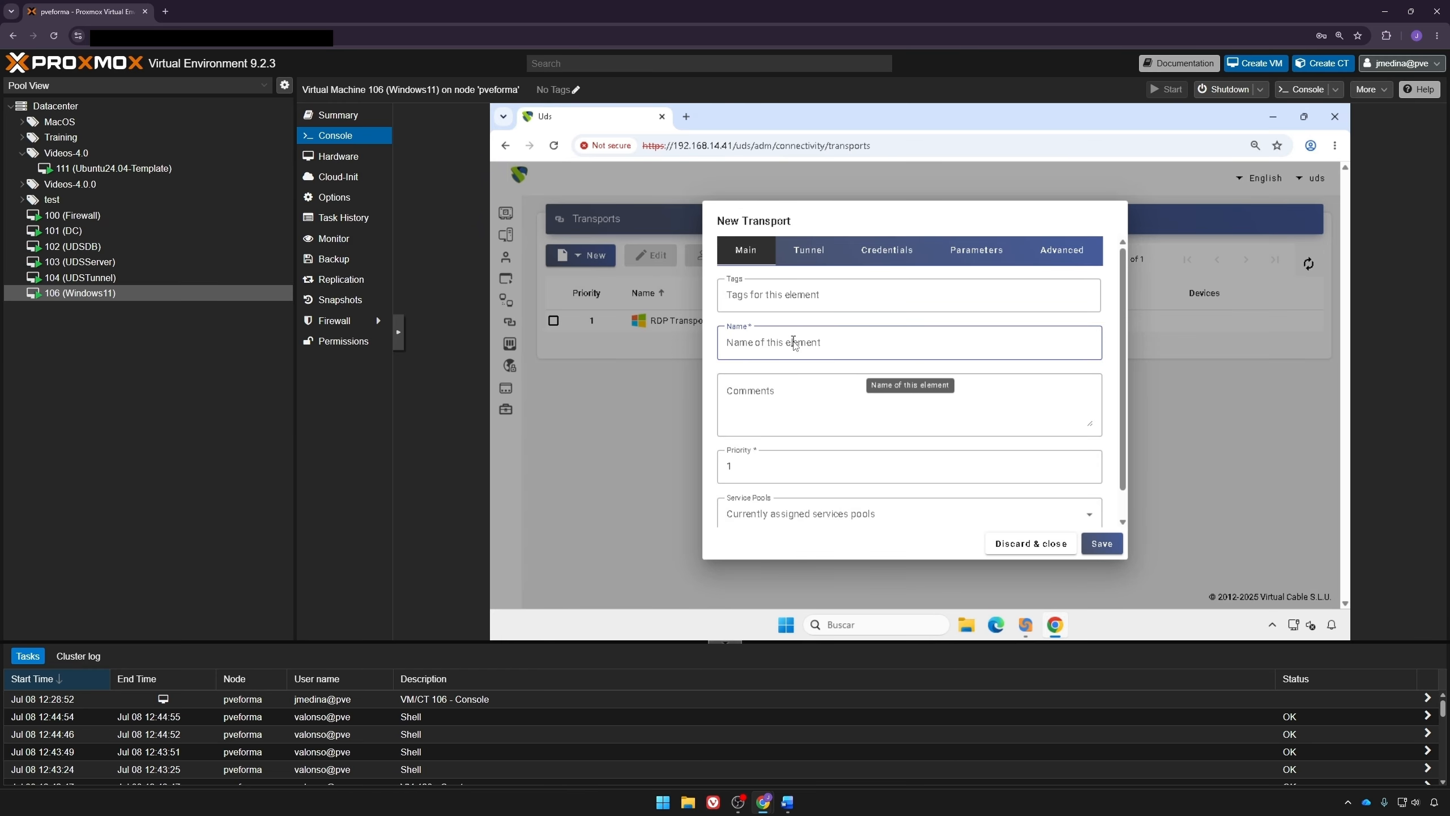
pyautogui.write('HTML5 Transport')
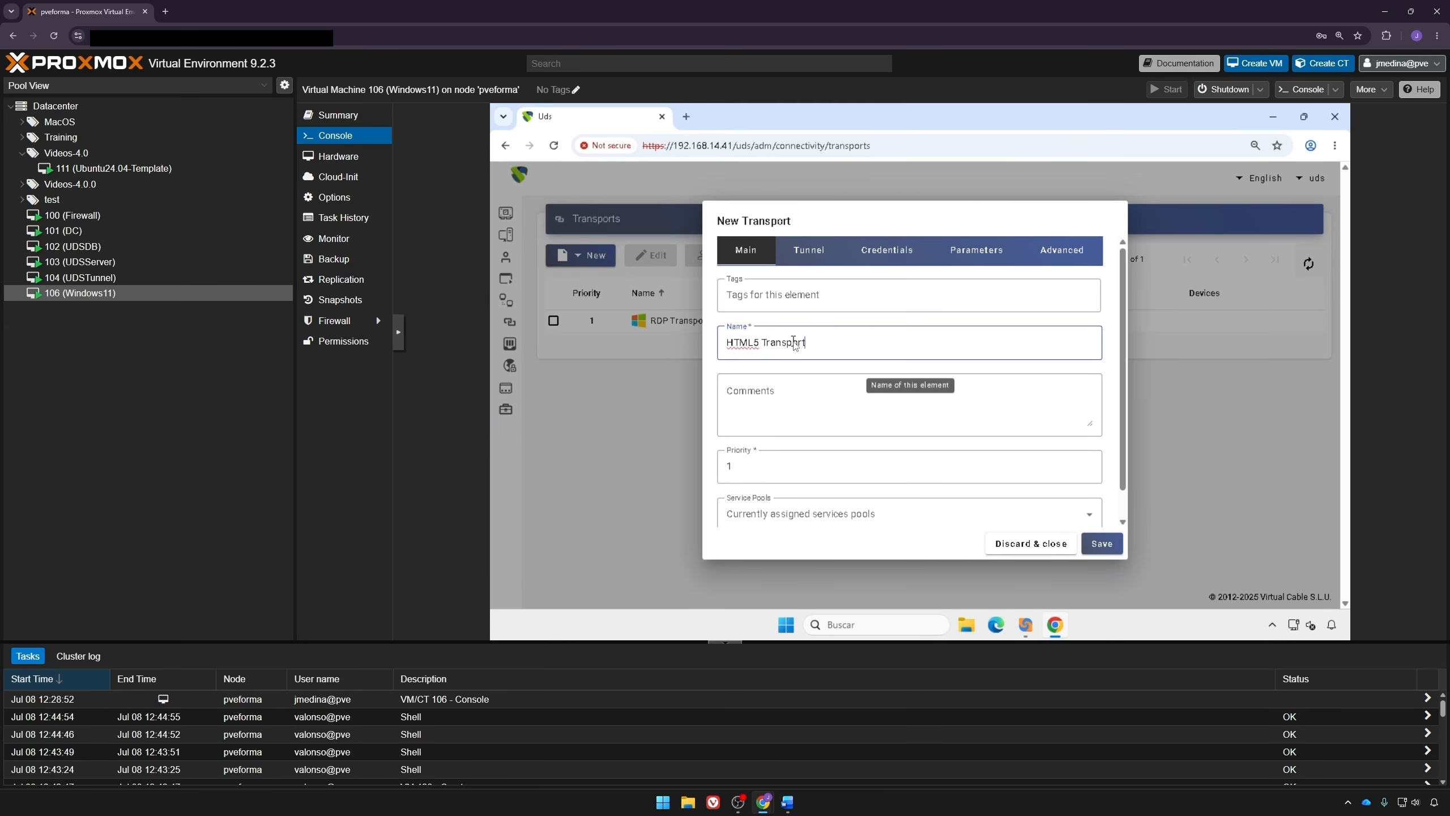
pyautogui.click(798, 470)
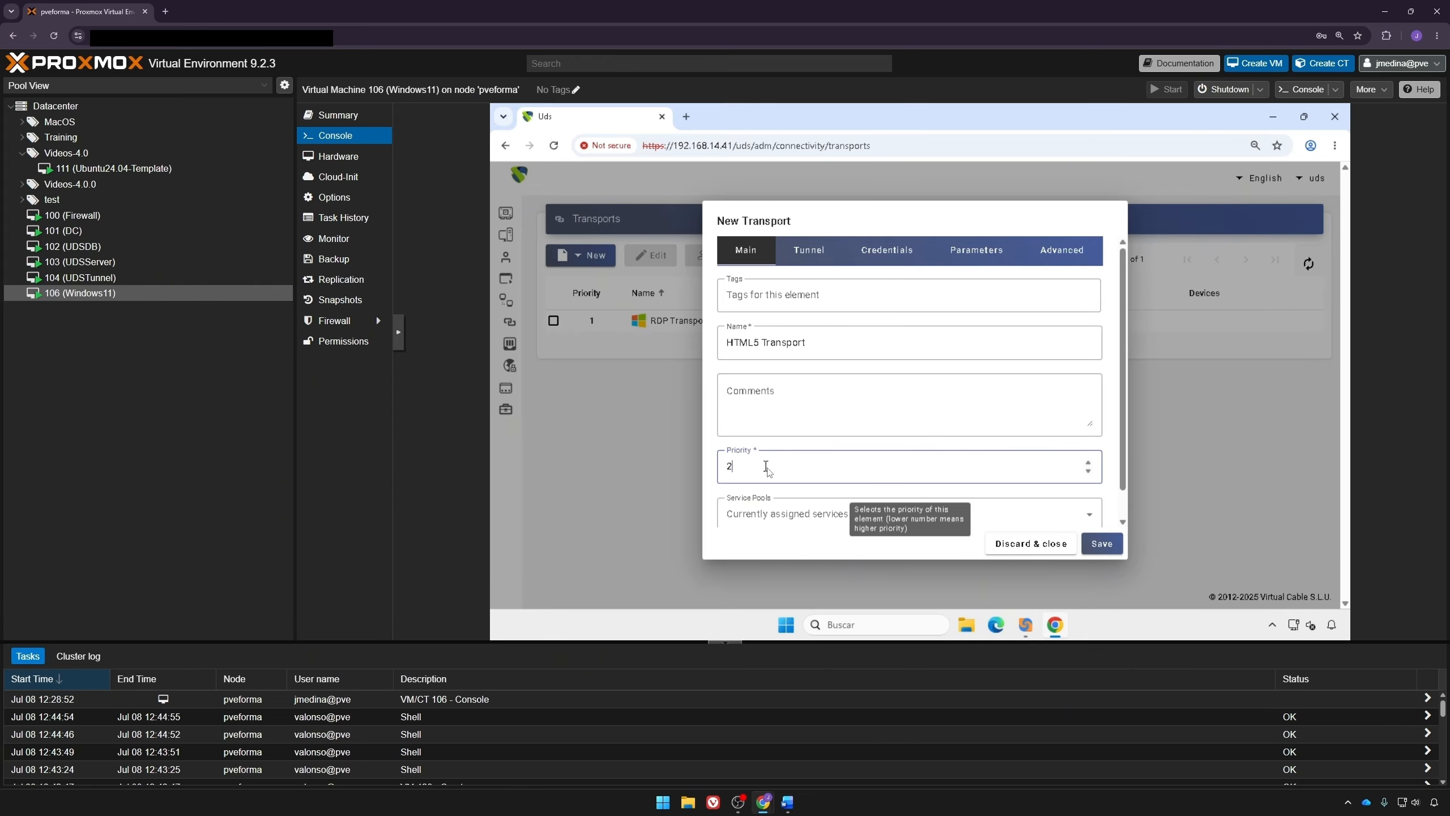
# Step: Select Tunel HTML5 (192.168.14.47:10443) as the transport's tunnel server
pyautogui.click(807, 257)
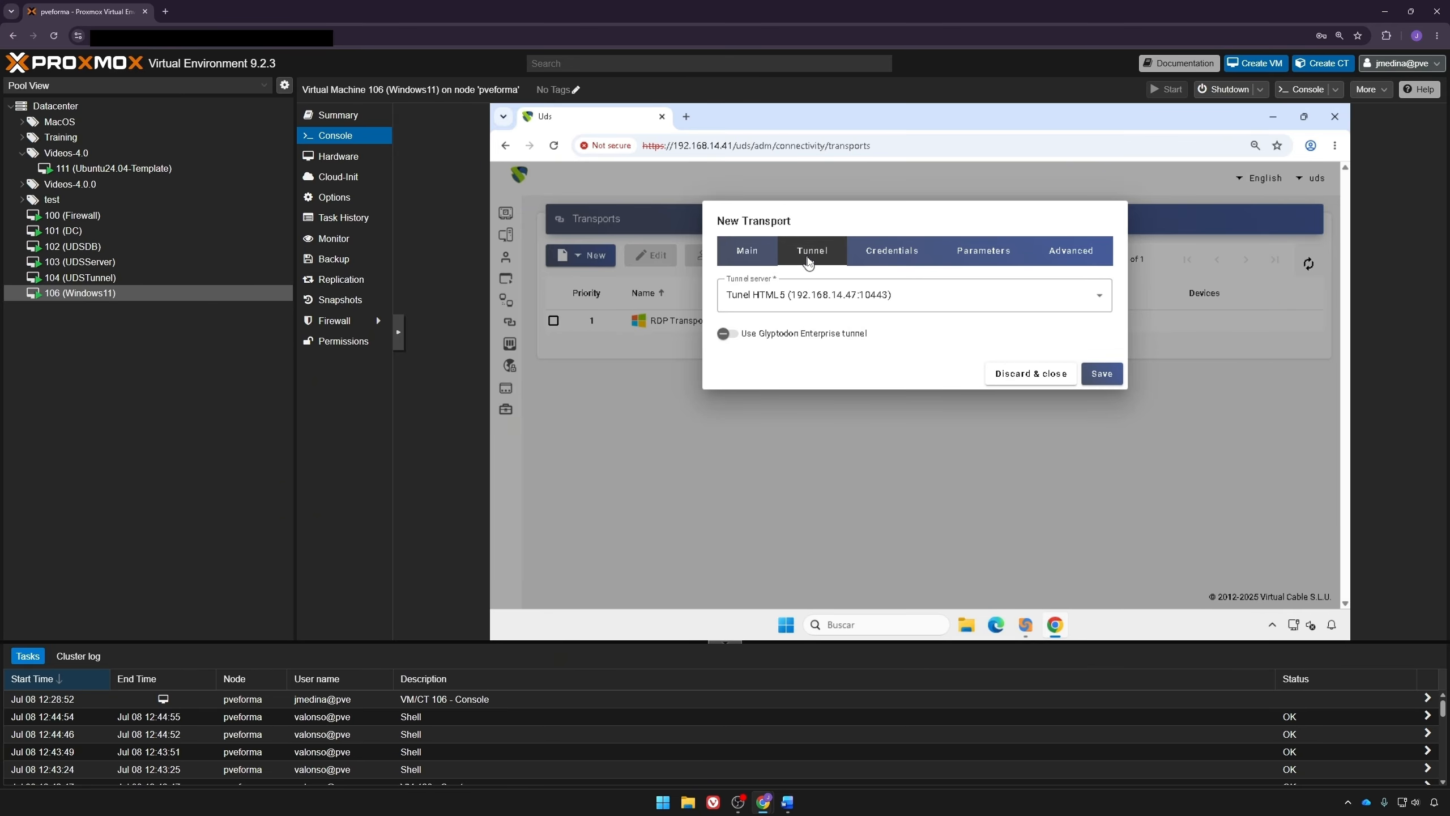
pyautogui.click(822, 311)
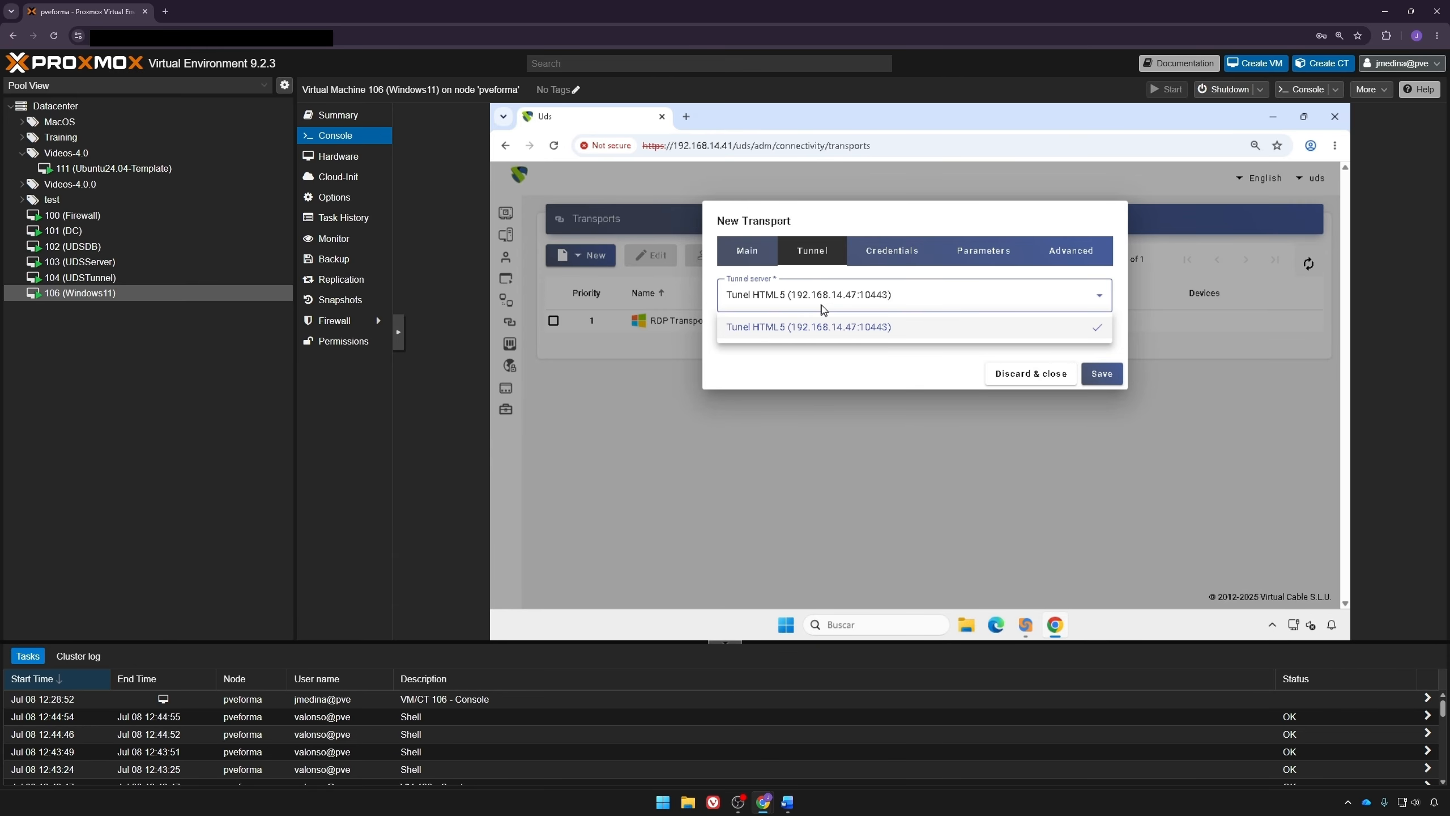
pyautogui.click(822, 310)
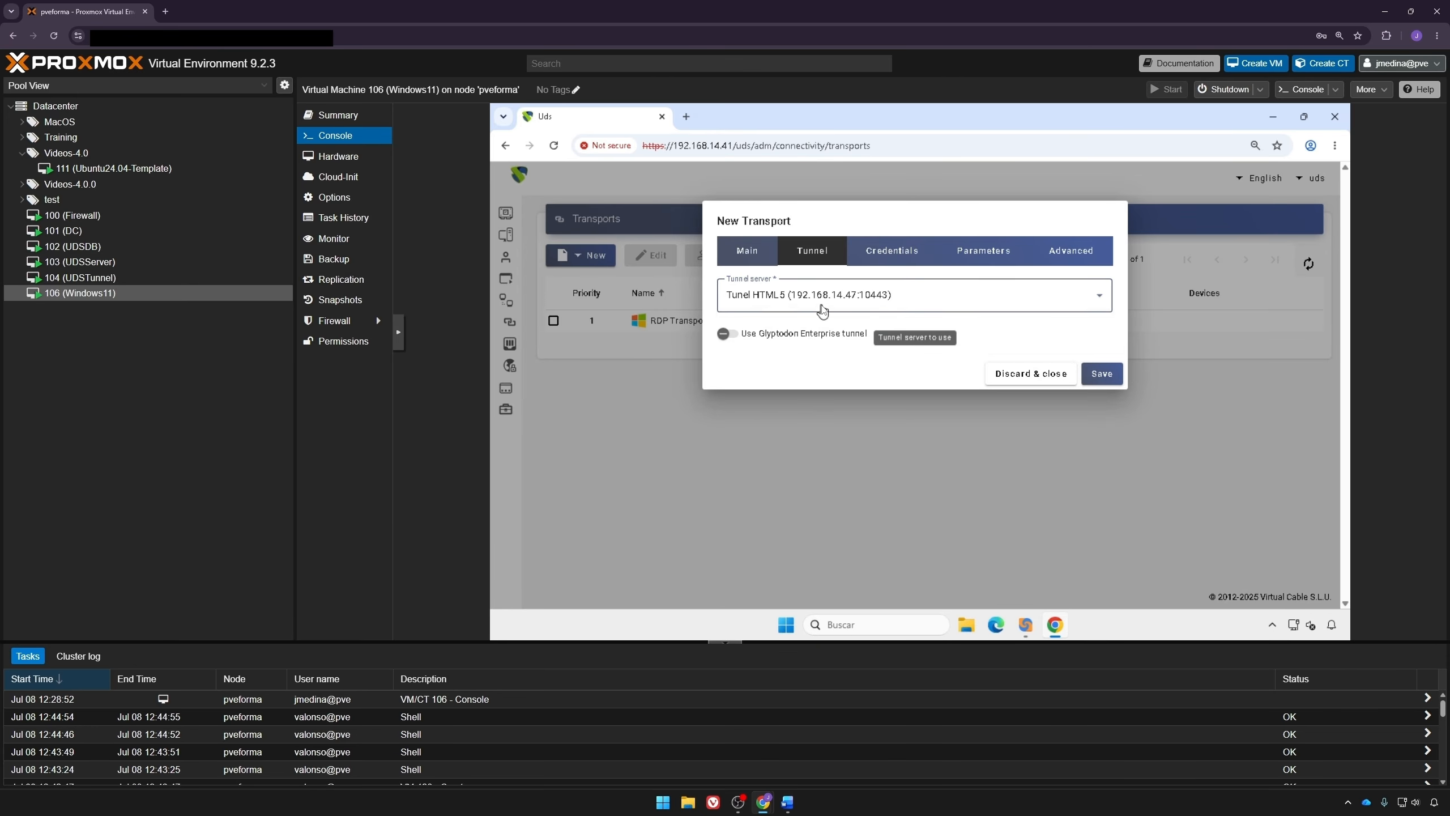
# Step: Enter the HTML5 transport's fixed credential username uds and its password, and enable Without Domain
pyautogui.click(879, 257)
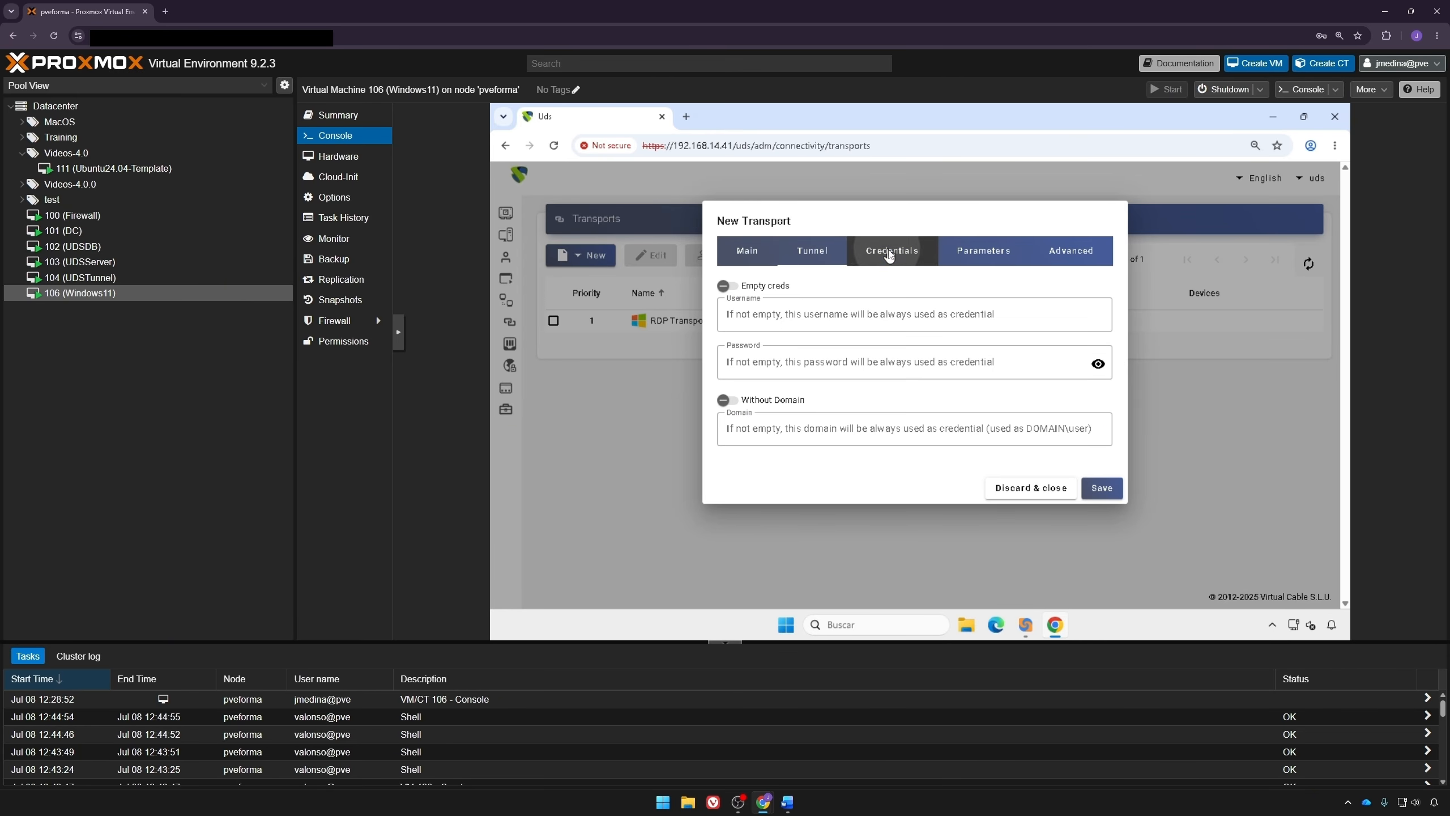
pyautogui.click(819, 312)
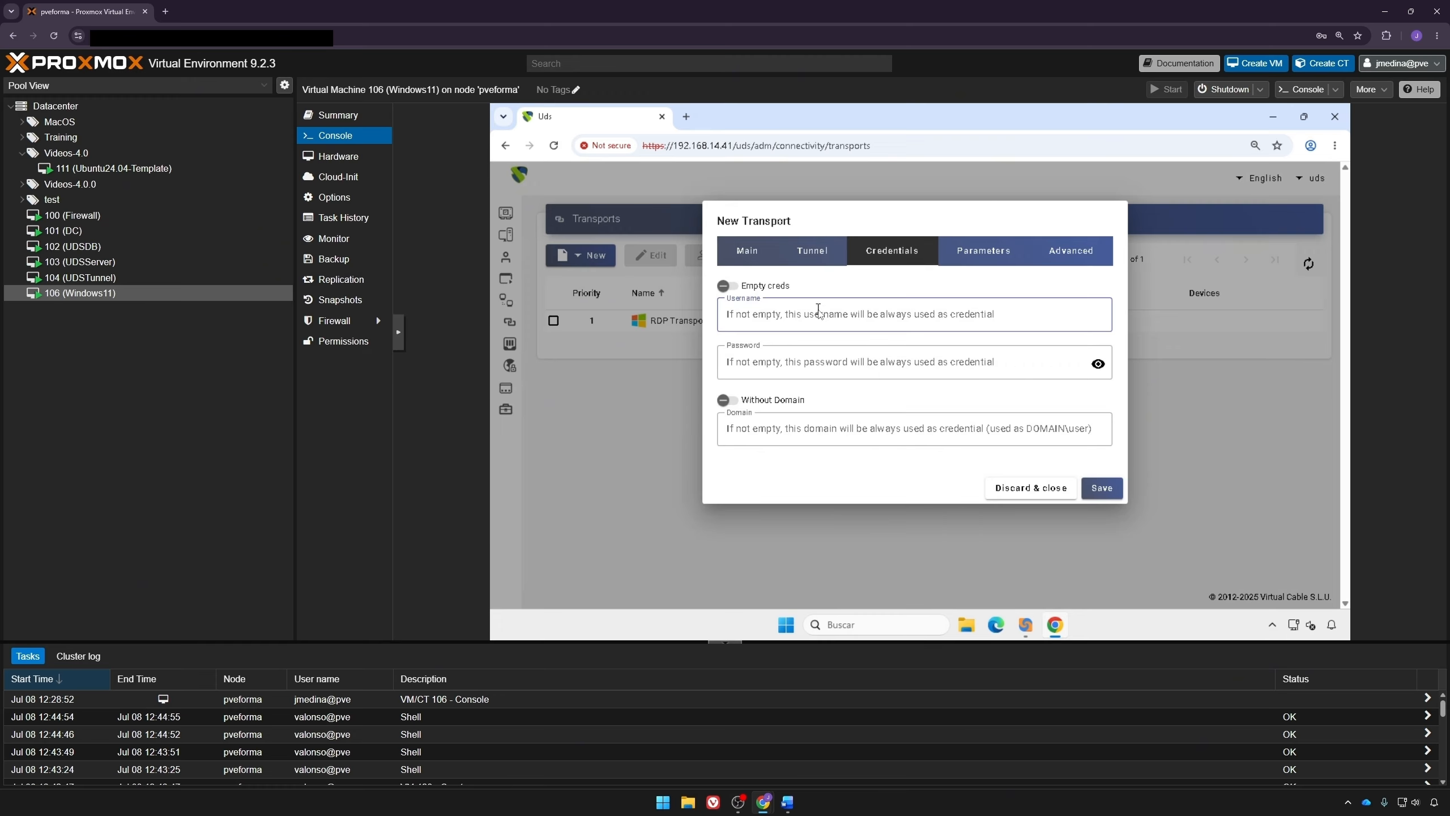
pyautogui.write('udsuds')
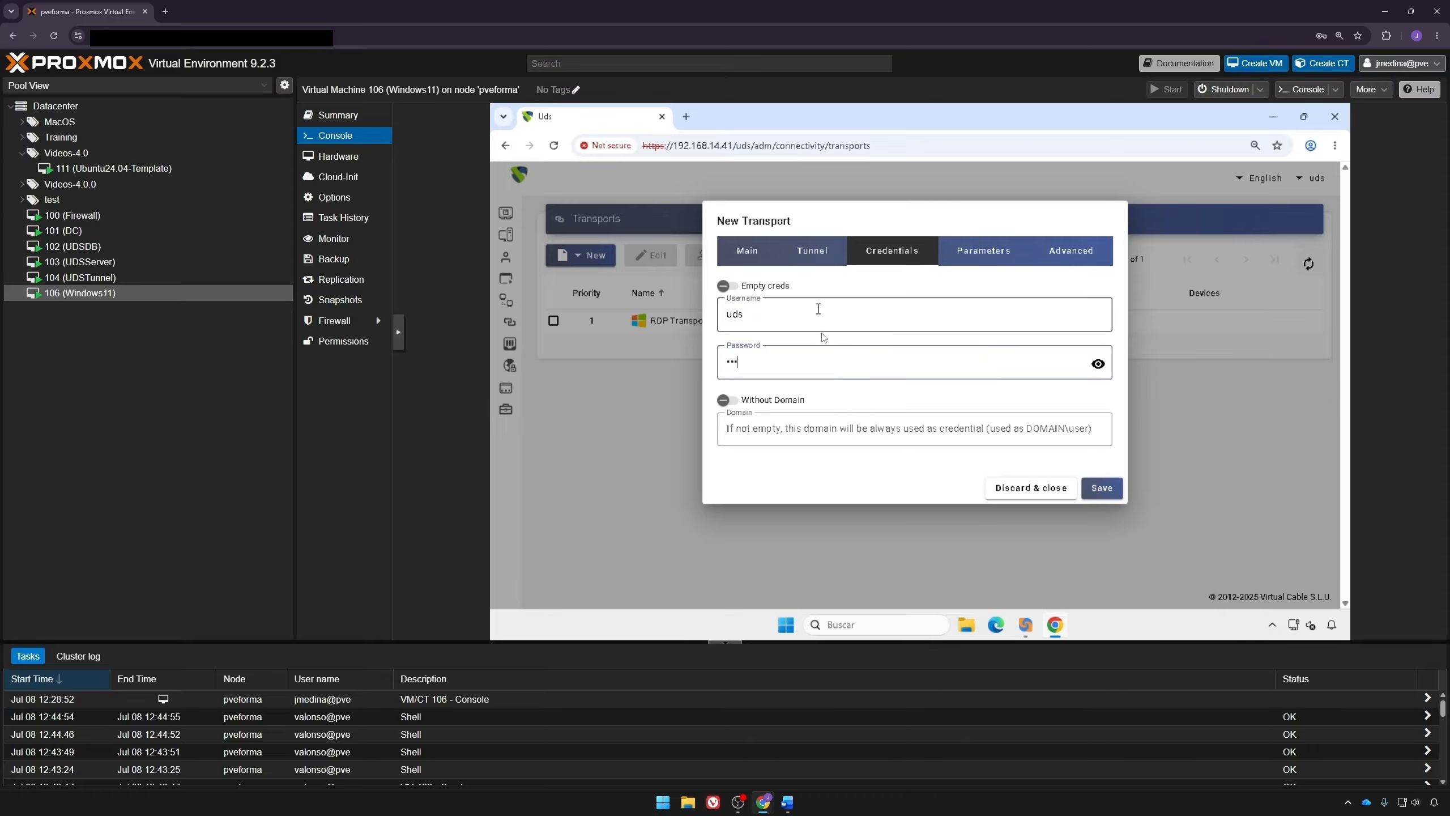
pyautogui.click(800, 406)
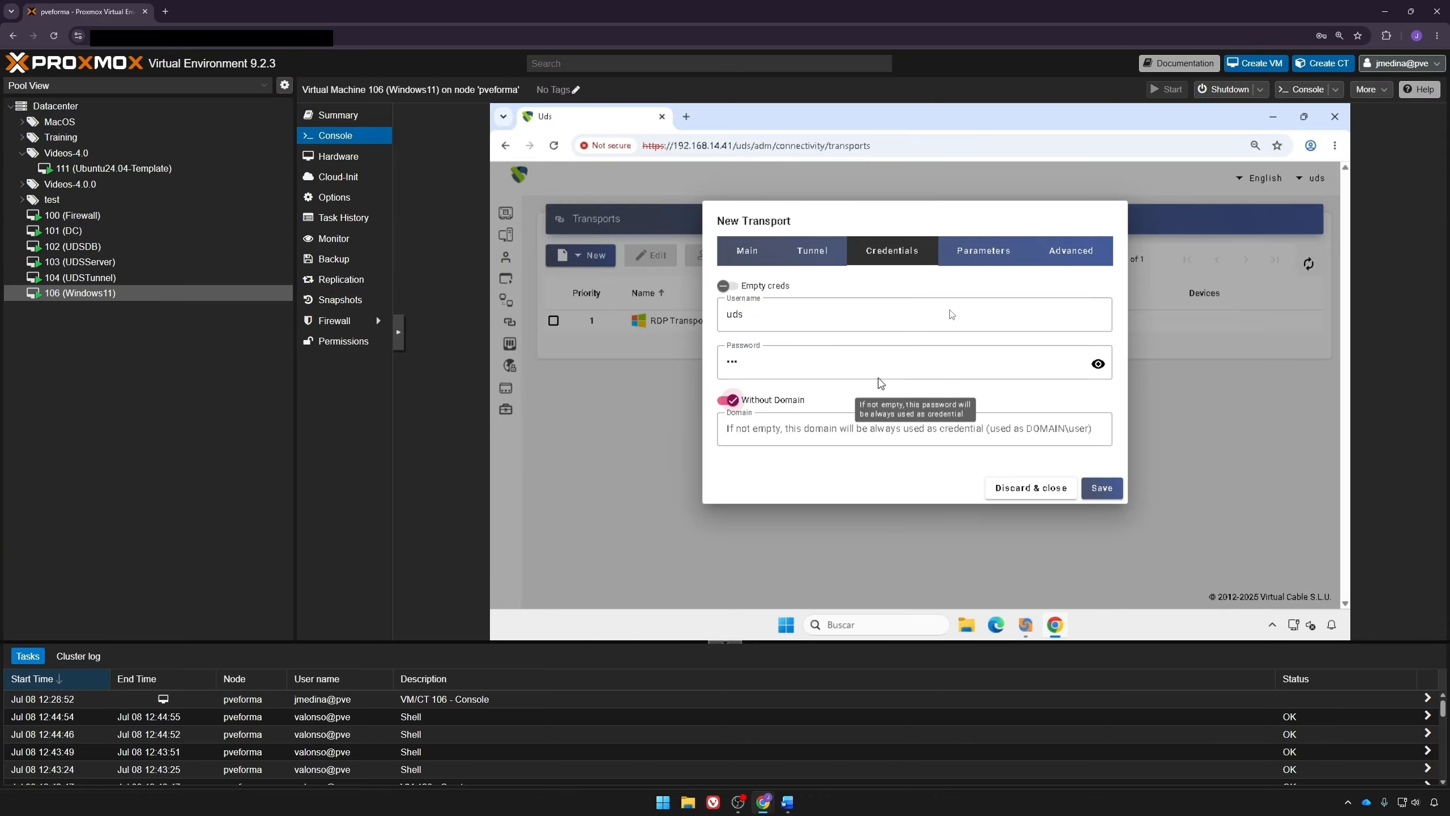
# Step: Check the HTML5 transport's parameters and advanced settings, then save it
pyautogui.click(977, 251)
pyautogui.click(1075, 250)
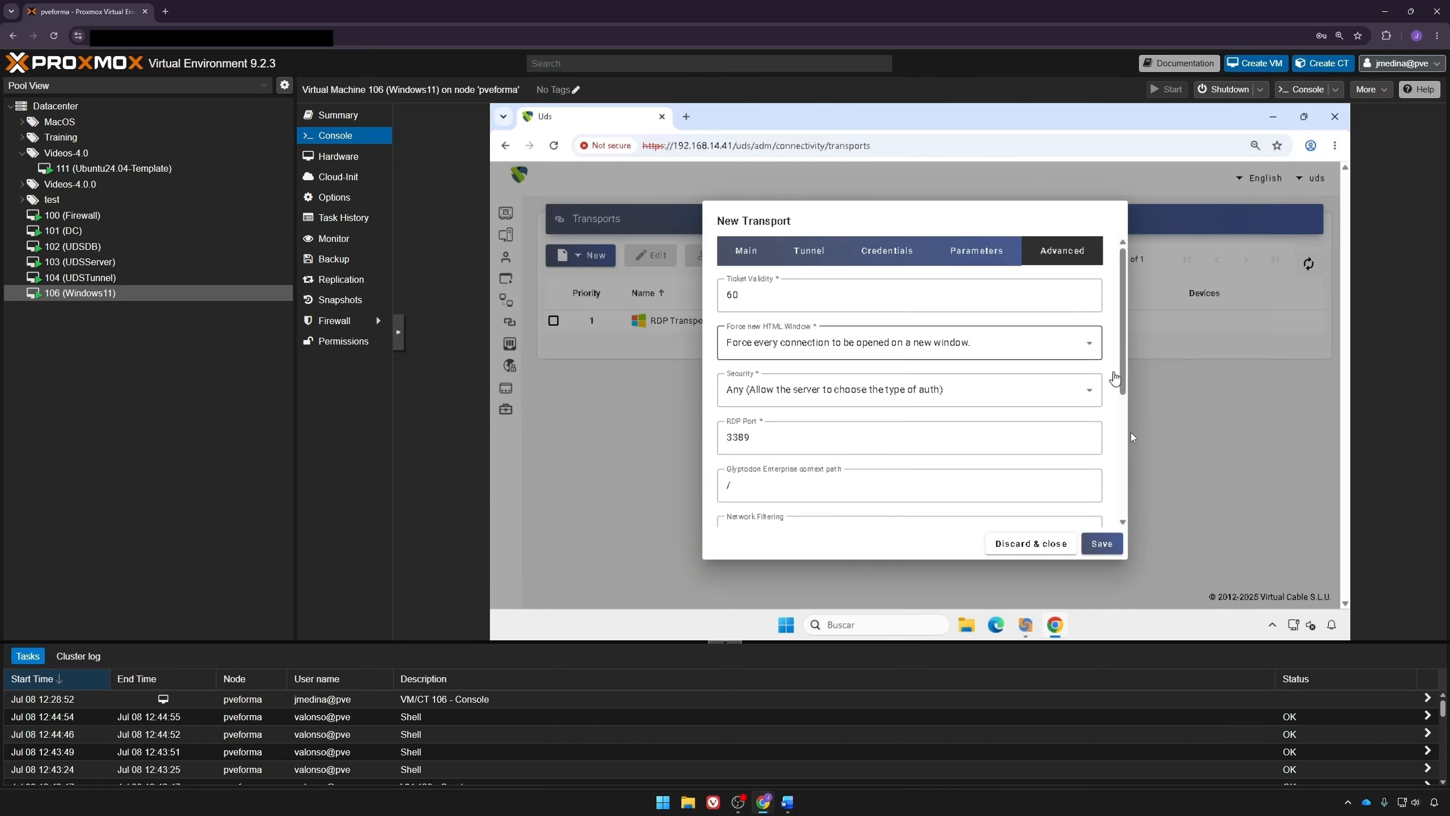
pyautogui.click(1101, 544)
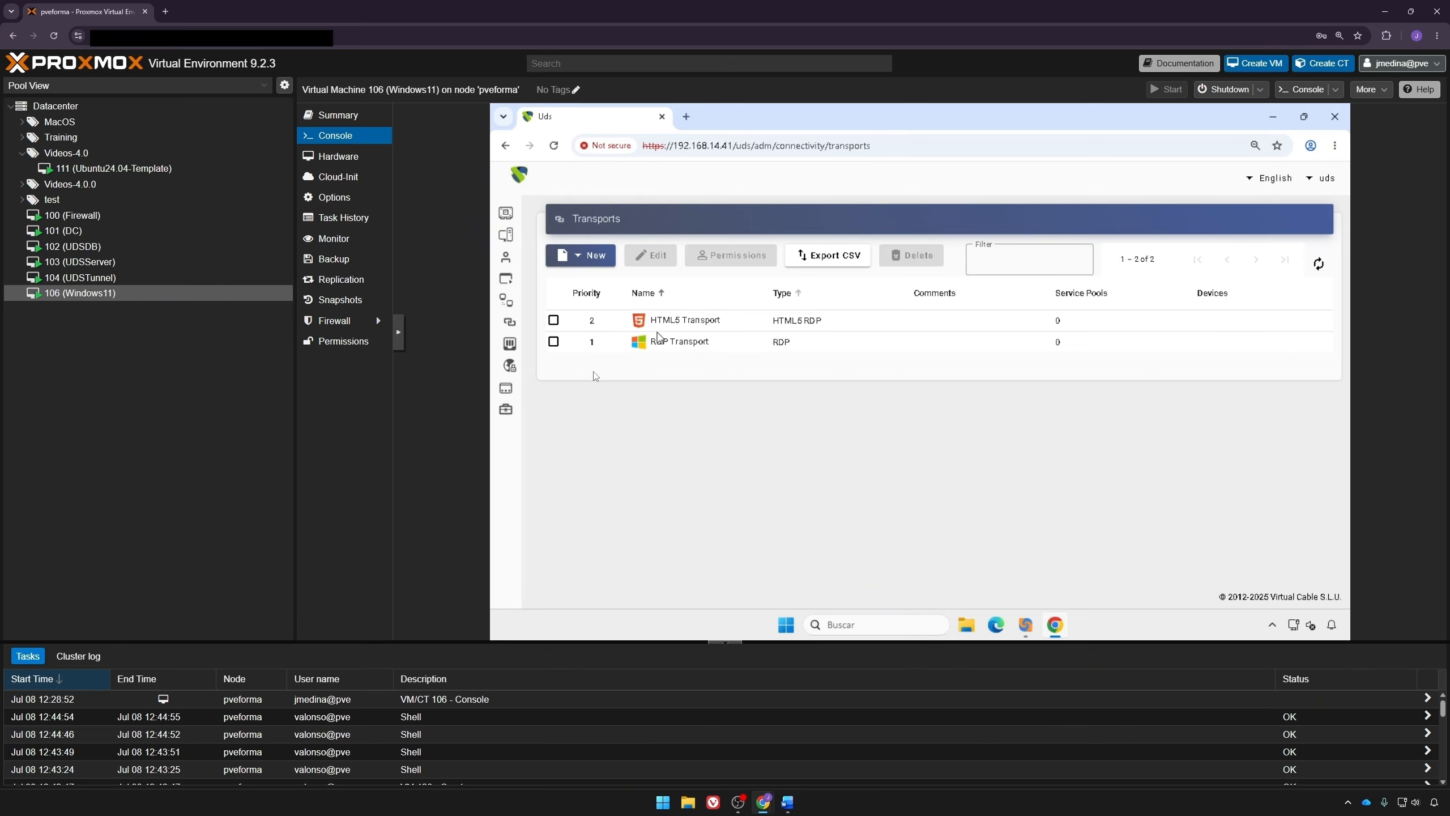
# Step: Start a new service pool named Ubuntu clones
pyautogui.click(514, 388)
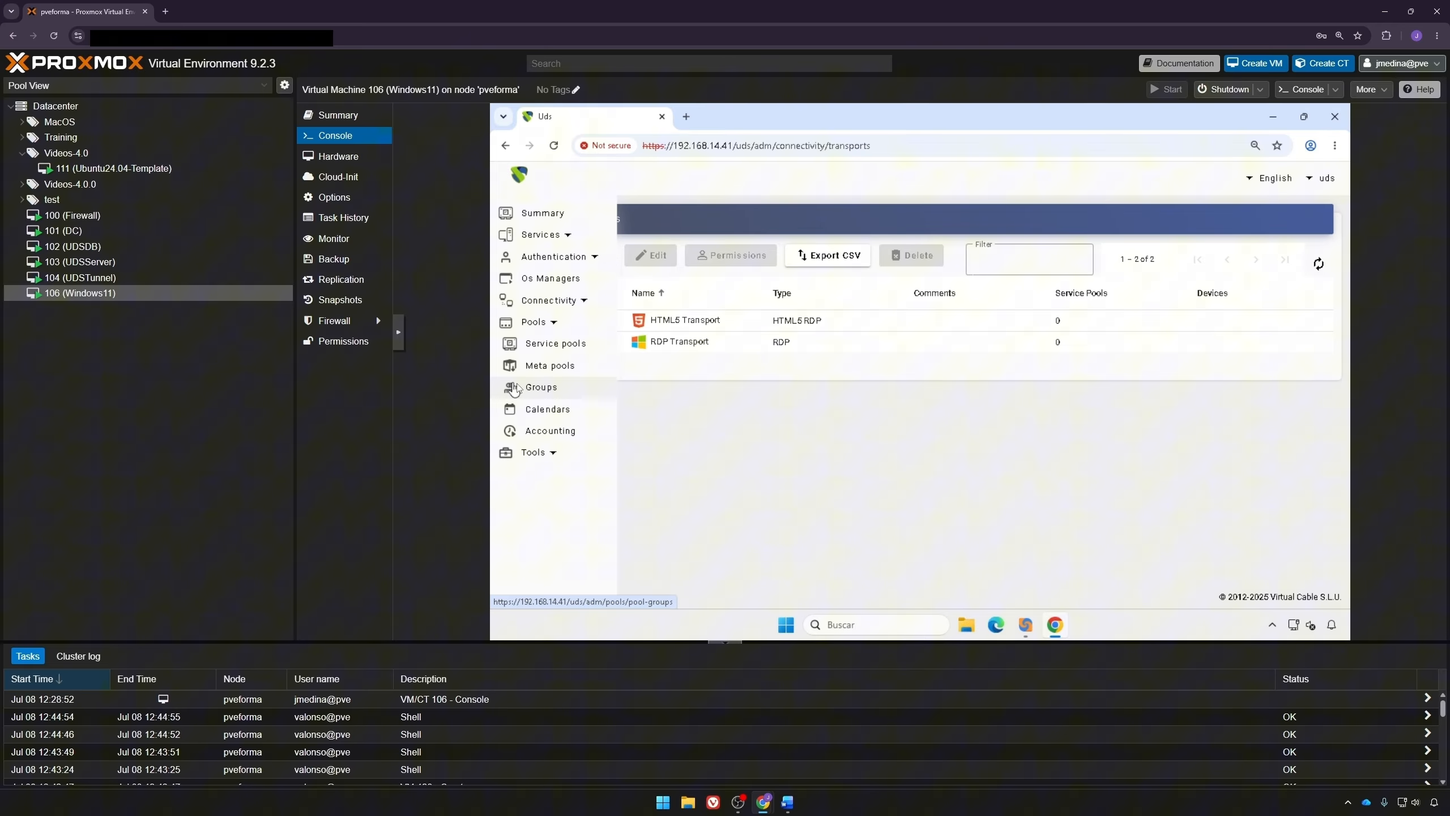
pyautogui.click(550, 342)
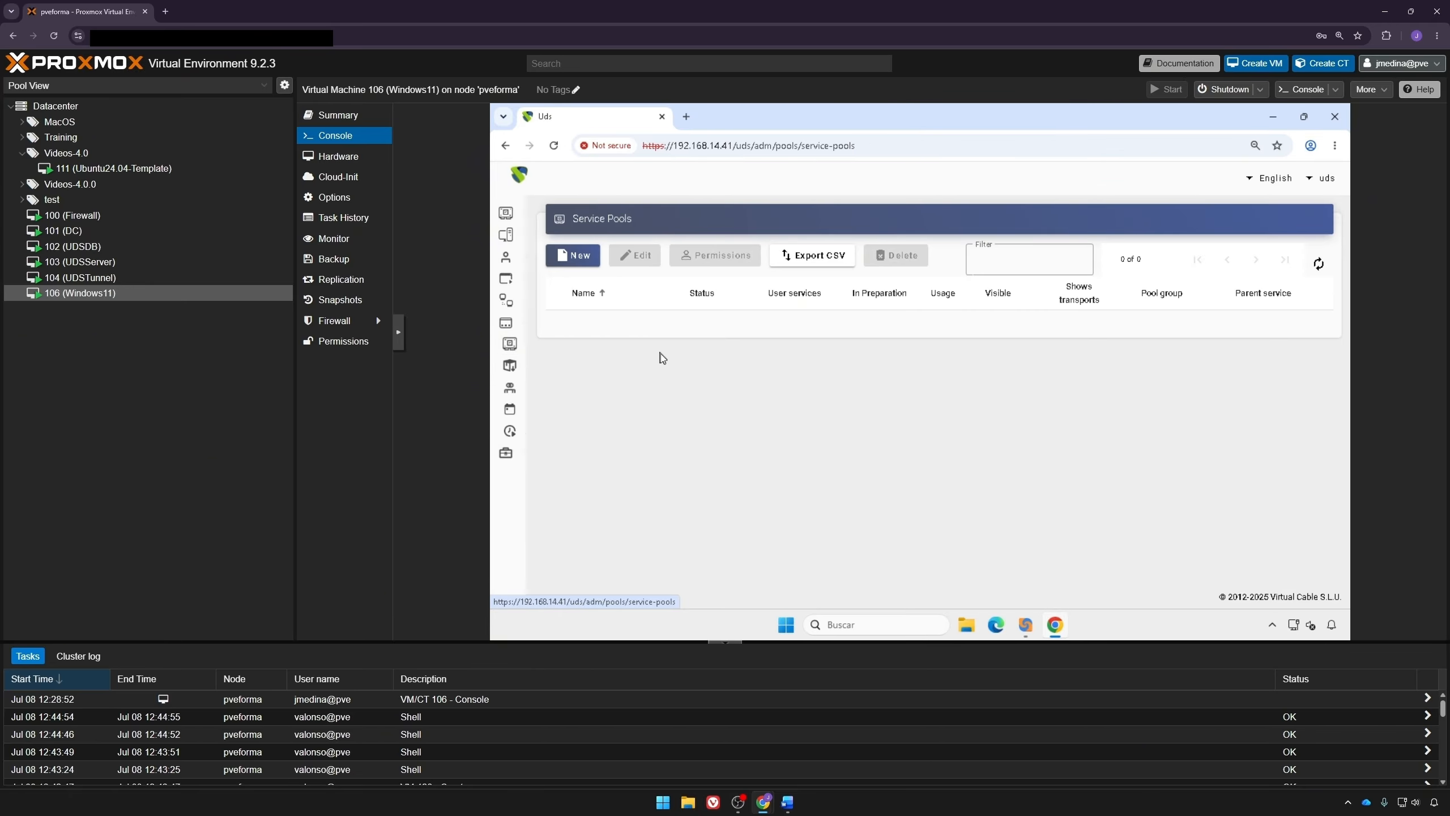
pyautogui.click(583, 260)
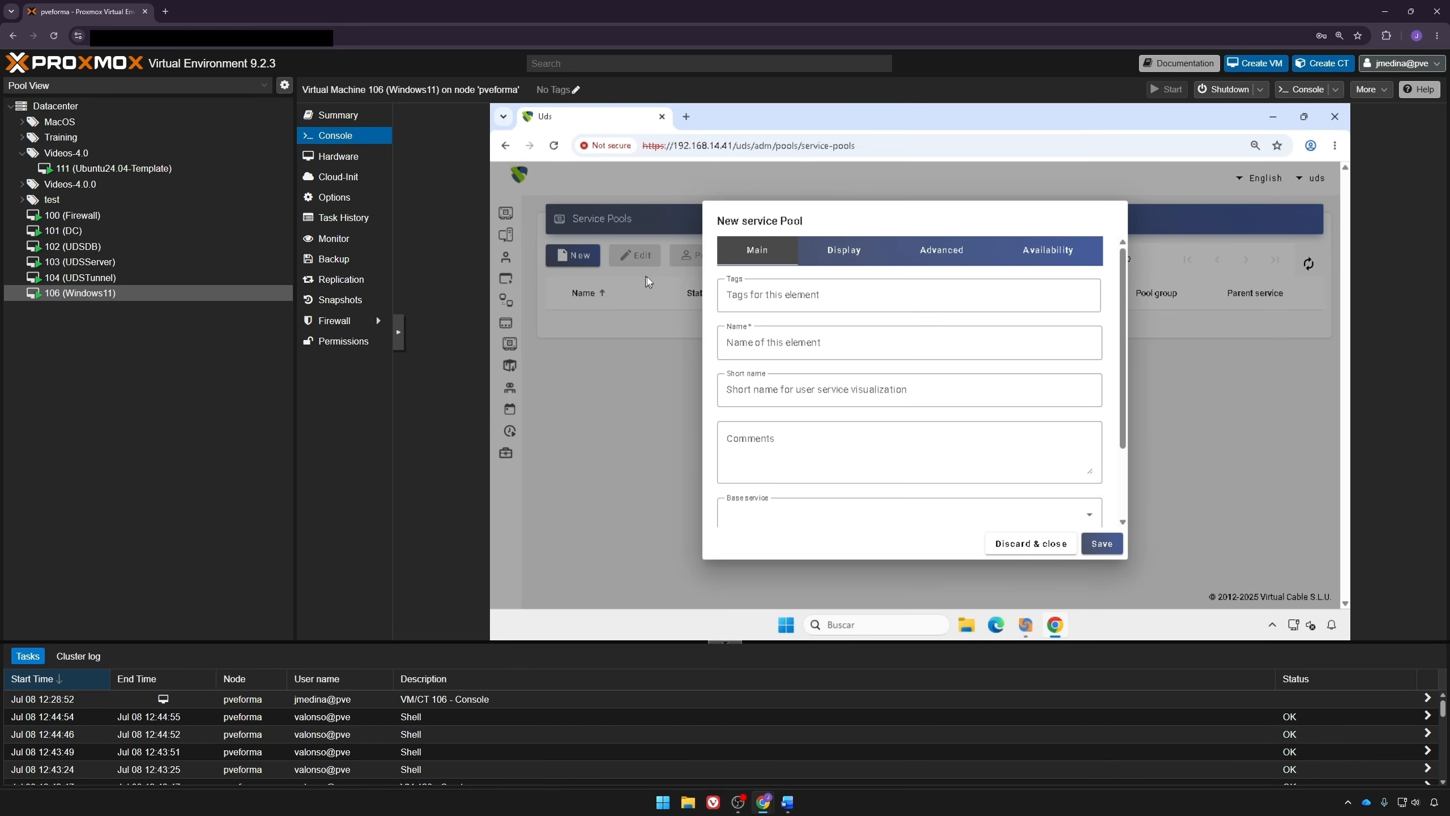
pyautogui.click(770, 338)
pyautogui.write('Ubiun')
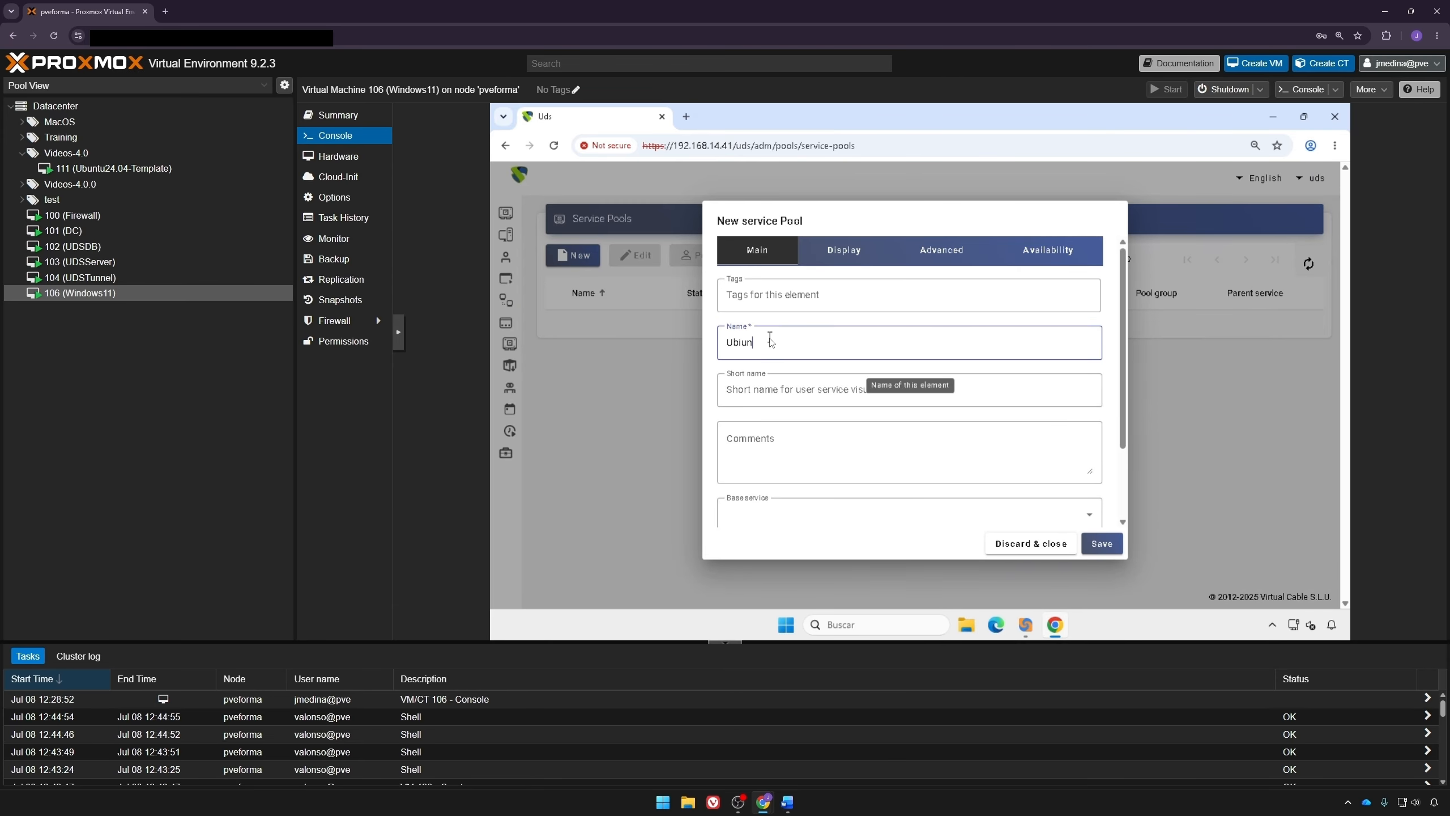
pyautogui.write('tu clones')
pyautogui.scroll(-2, 770, 338)
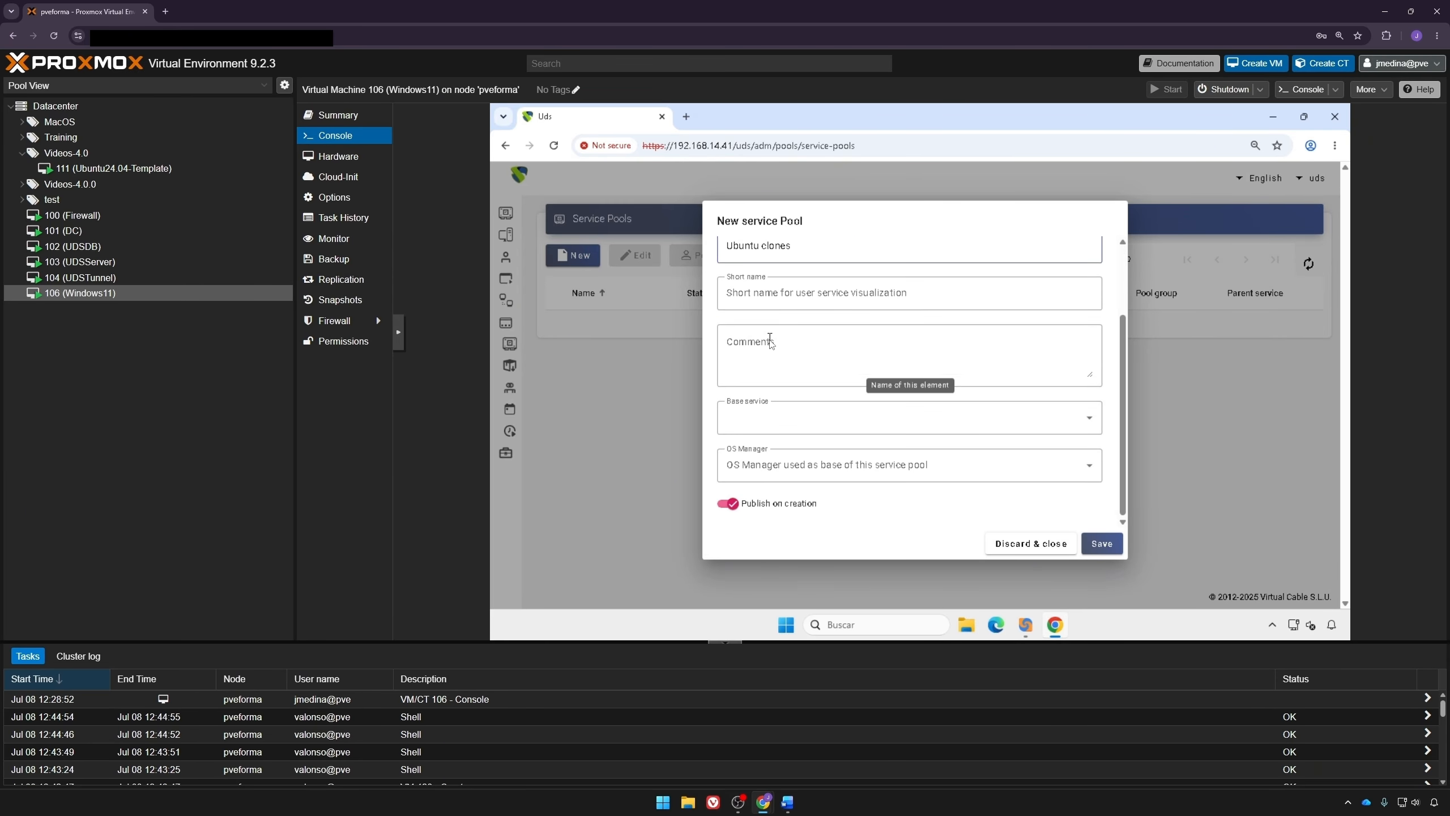
# Step: Set the pool's base service to Proxmox videos\Ubuntu service and its OS manager to Ubuntu OS Manager
pyautogui.click(791, 415)
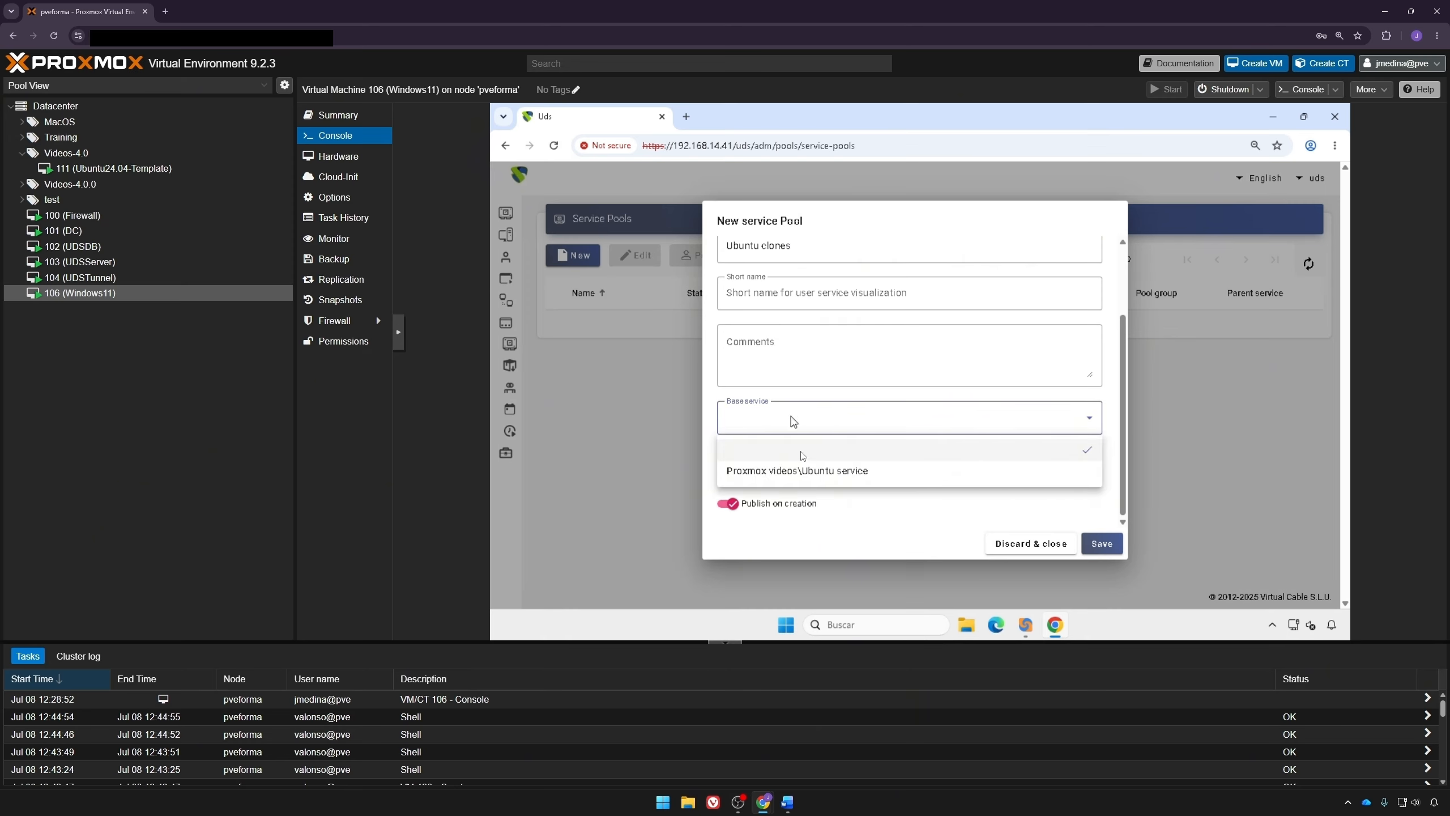
pyautogui.click(813, 477)
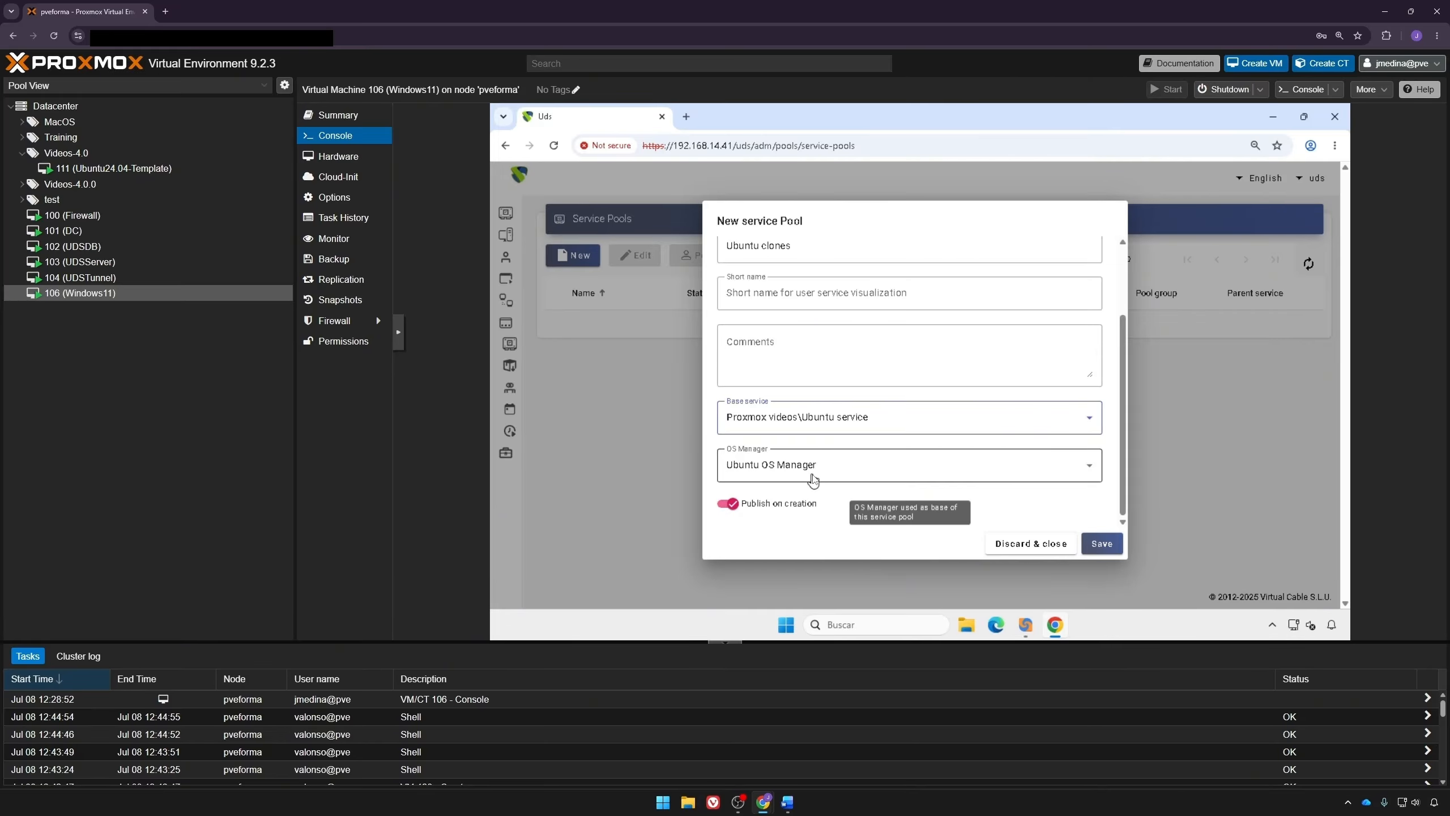
pyautogui.click(812, 475)
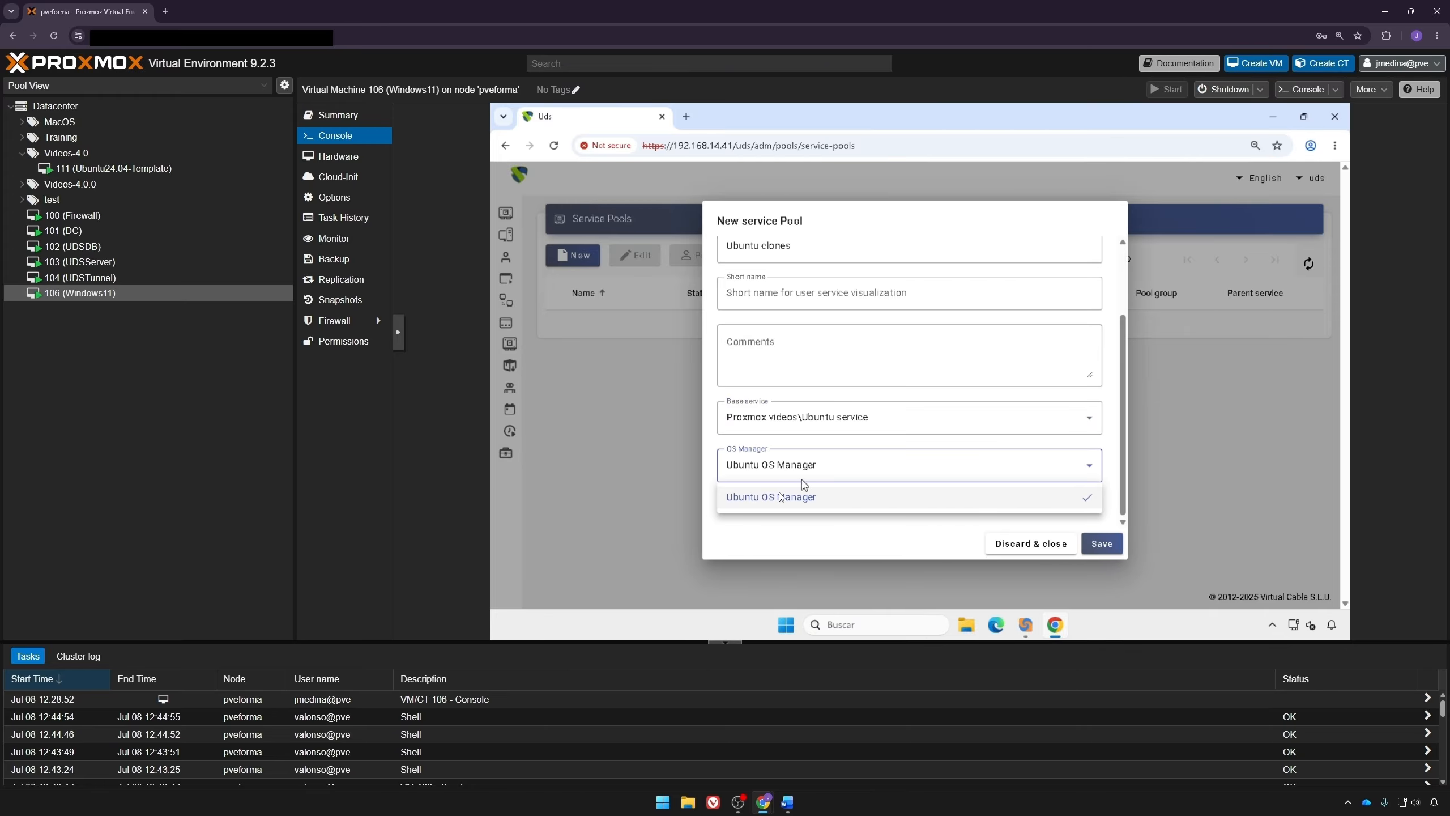
pyautogui.click(759, 497)
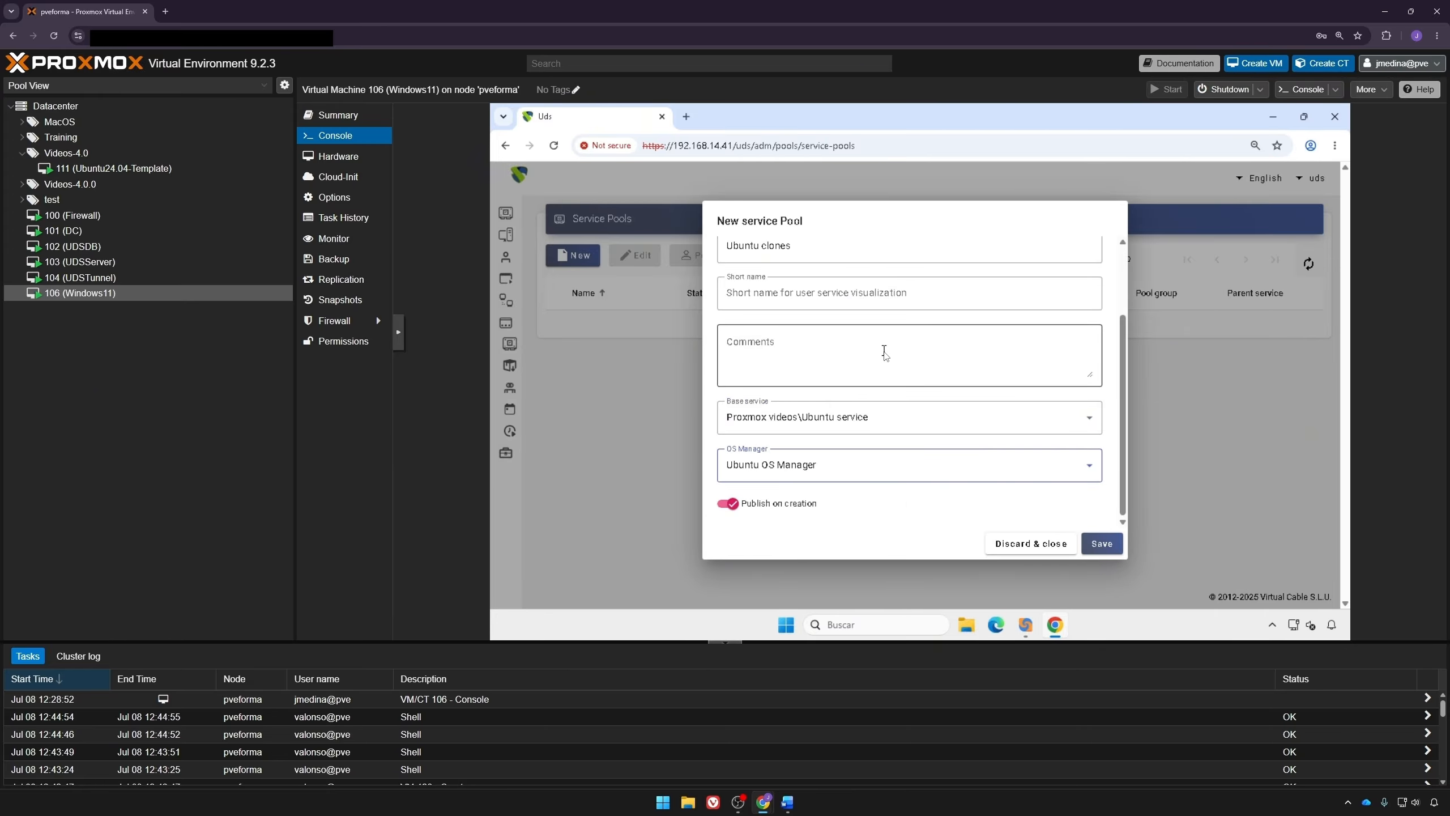
# Step: Set the pool's services to keep in cache to 2 and save the Ubuntu clones service pool
pyautogui.scroll(5, 794, 463)
pyautogui.click(861, 254)
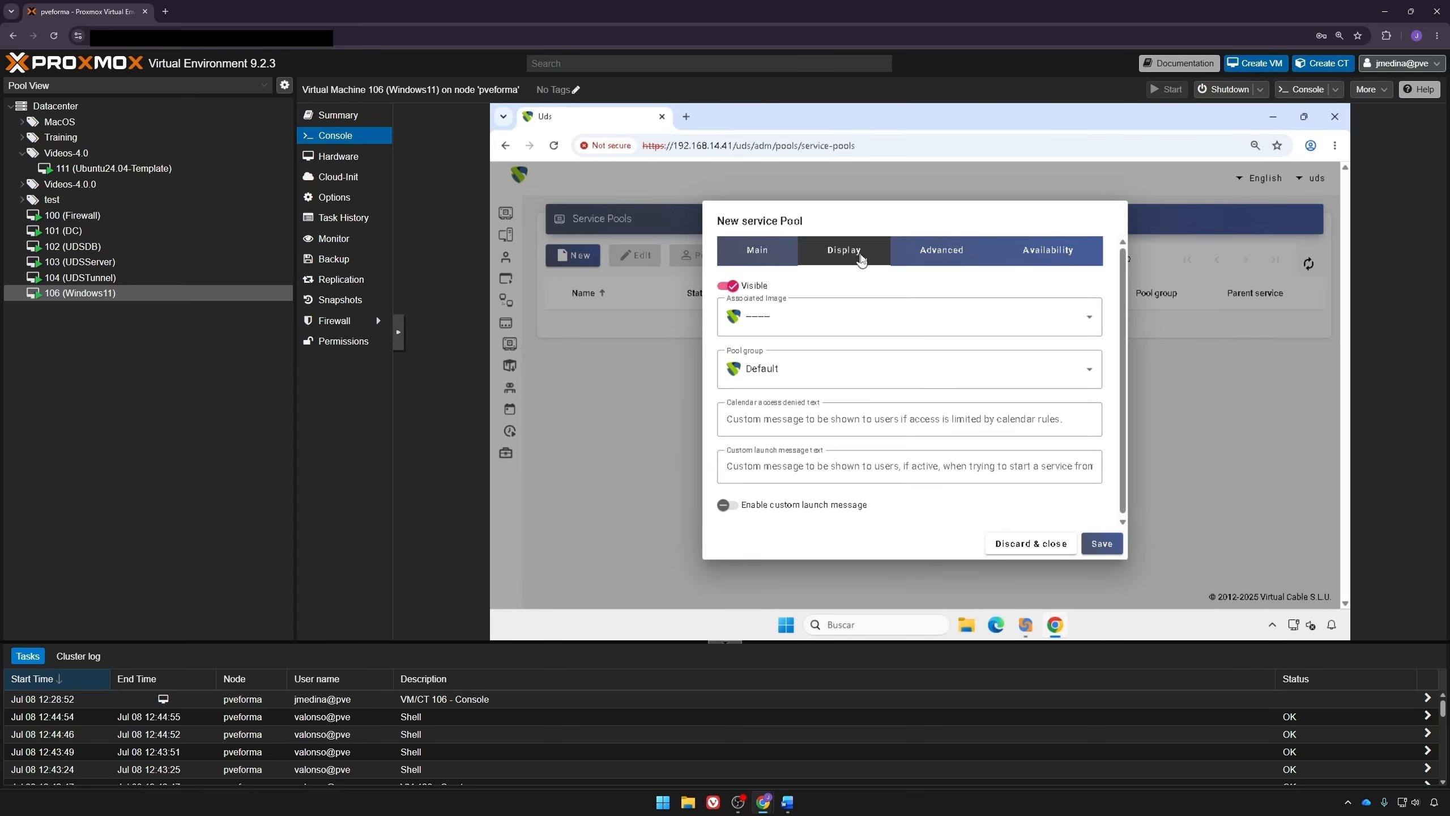
pyautogui.click(947, 258)
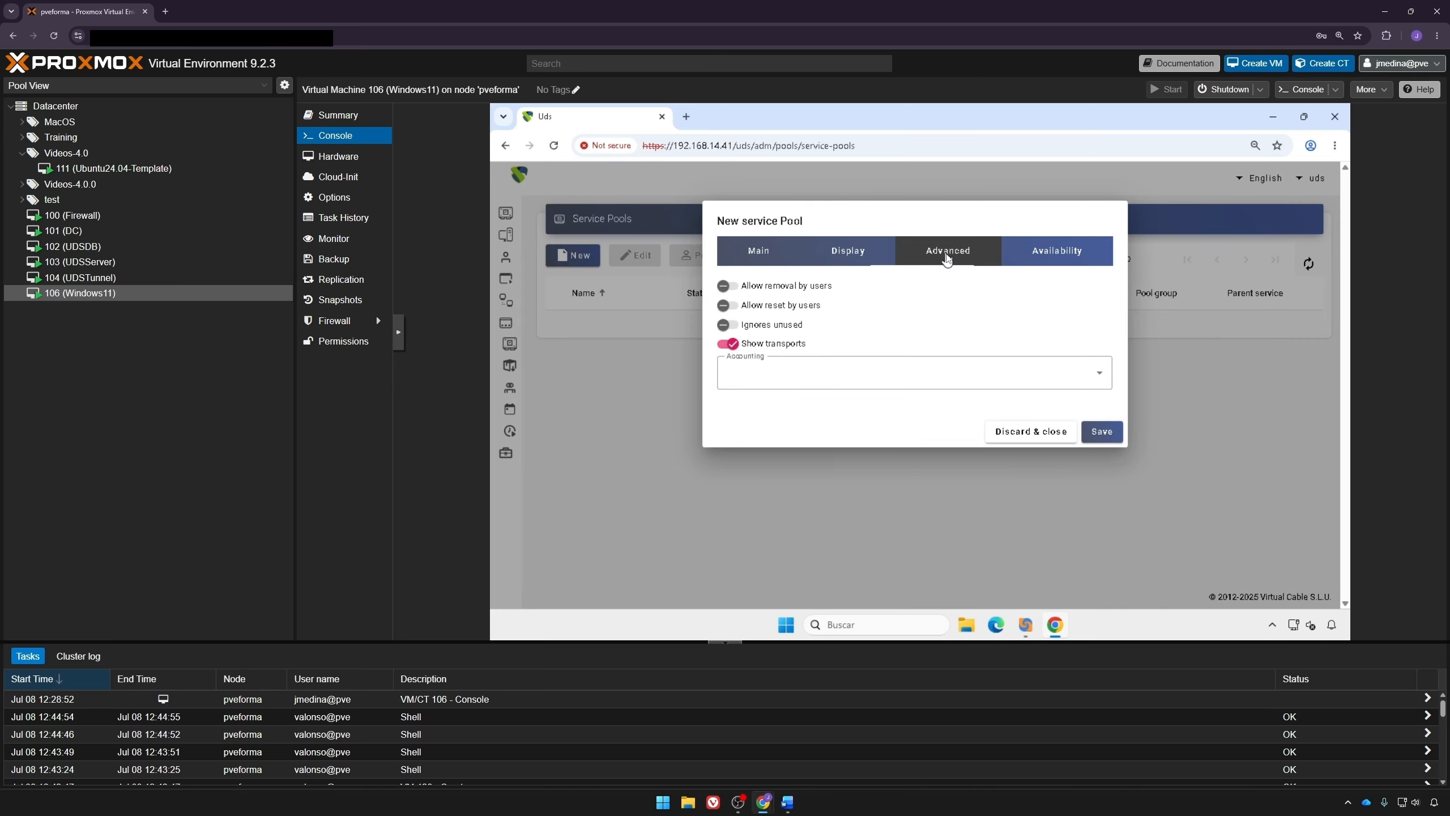
pyautogui.click(1042, 251)
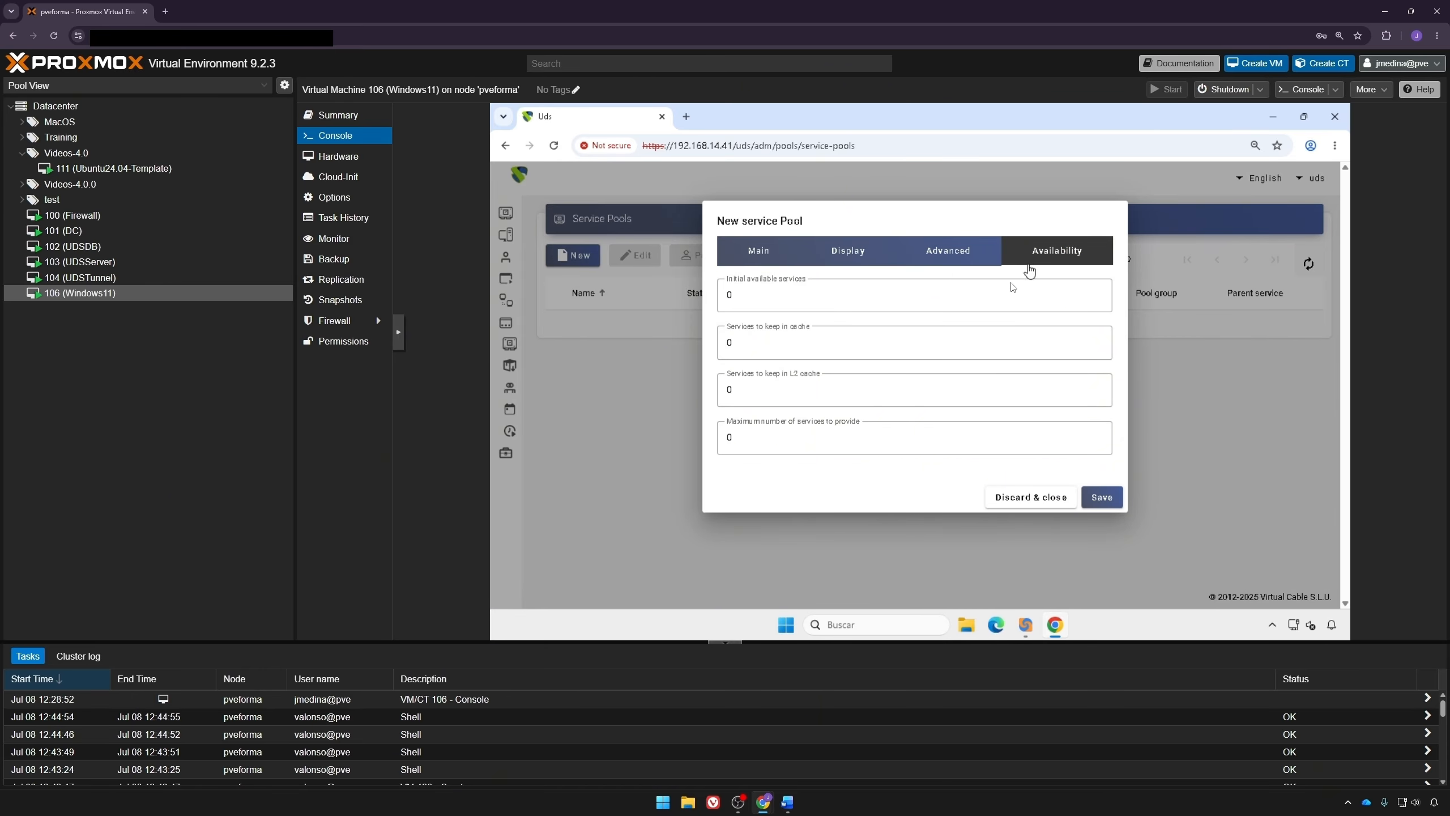
pyautogui.click(902, 348)
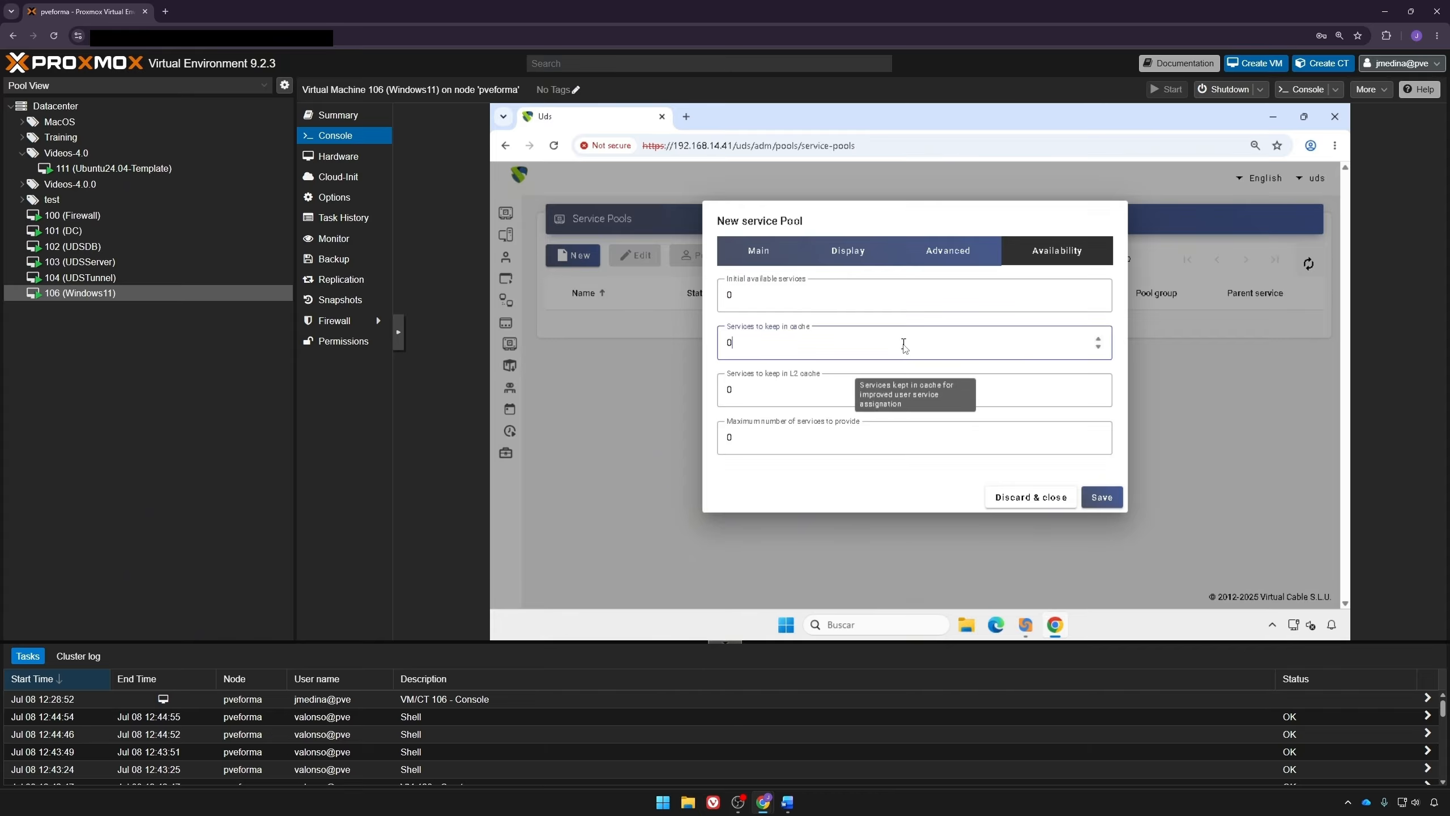
pyautogui.press('BackSpace')
pyautogui.write('2')
pyautogui.click(819, 443)
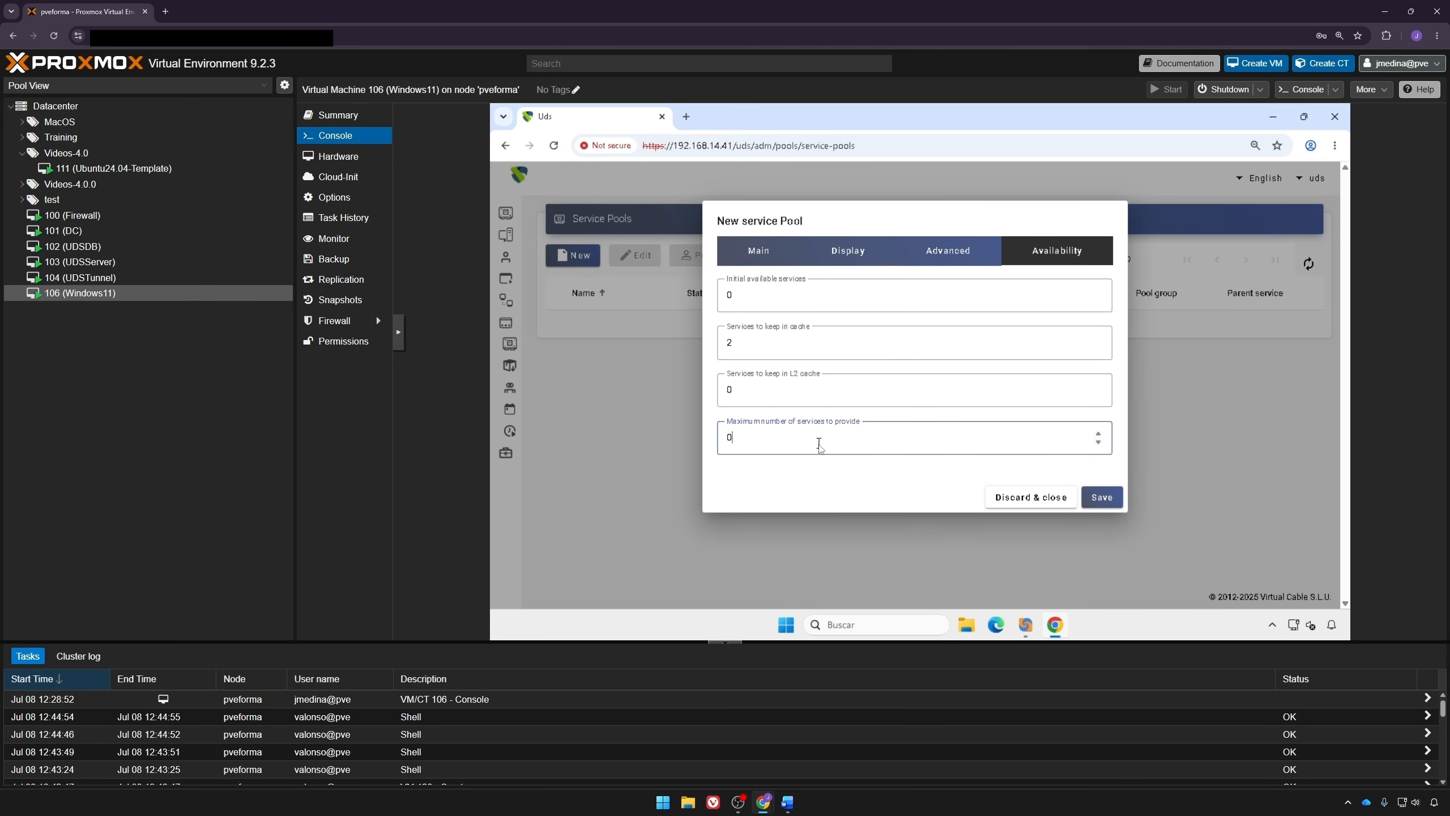
pyautogui.click(1091, 495)
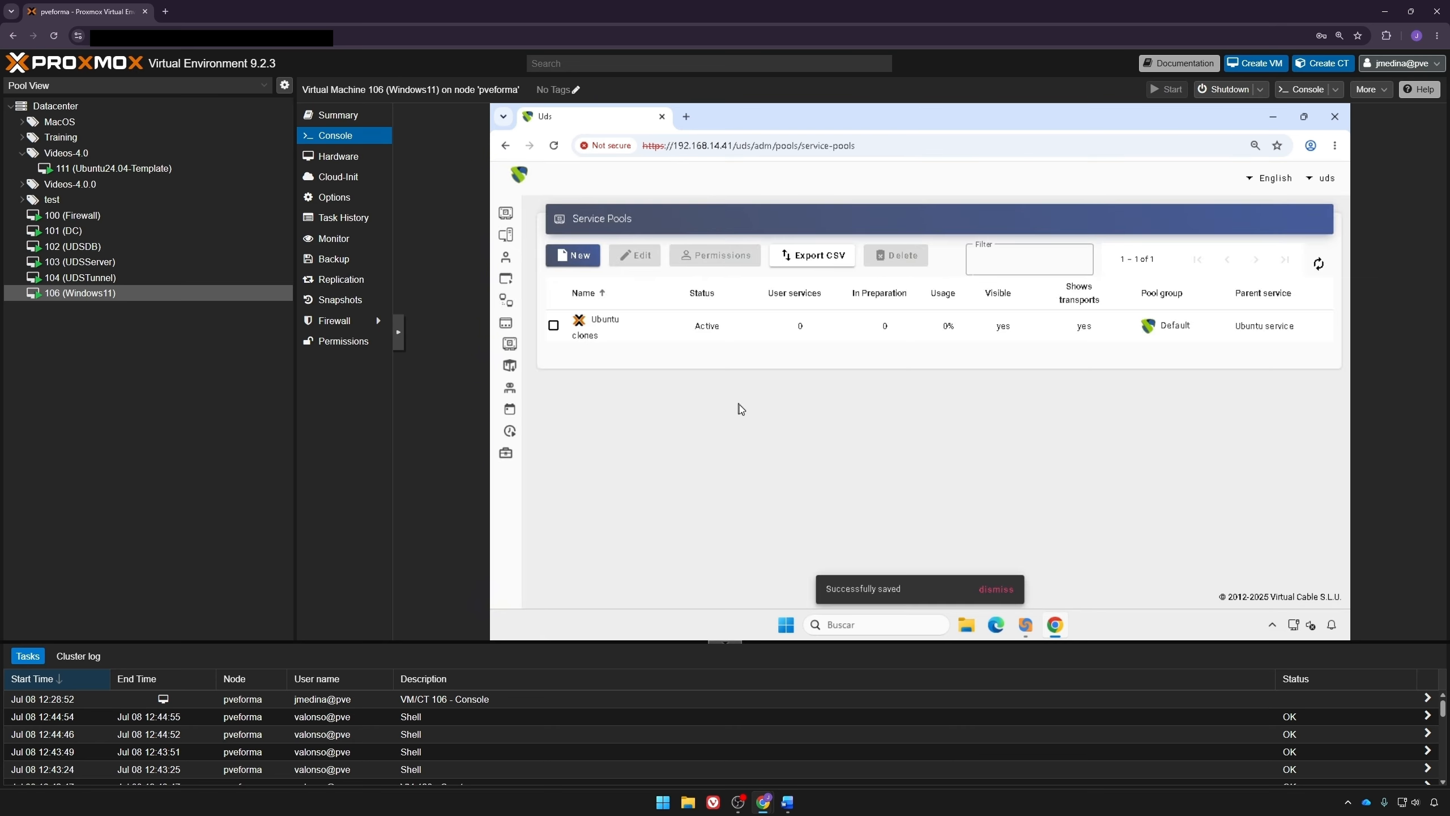
# Step: Open the Ubuntu clones pool and view its publications
pyautogui.doubleClick(653, 326)
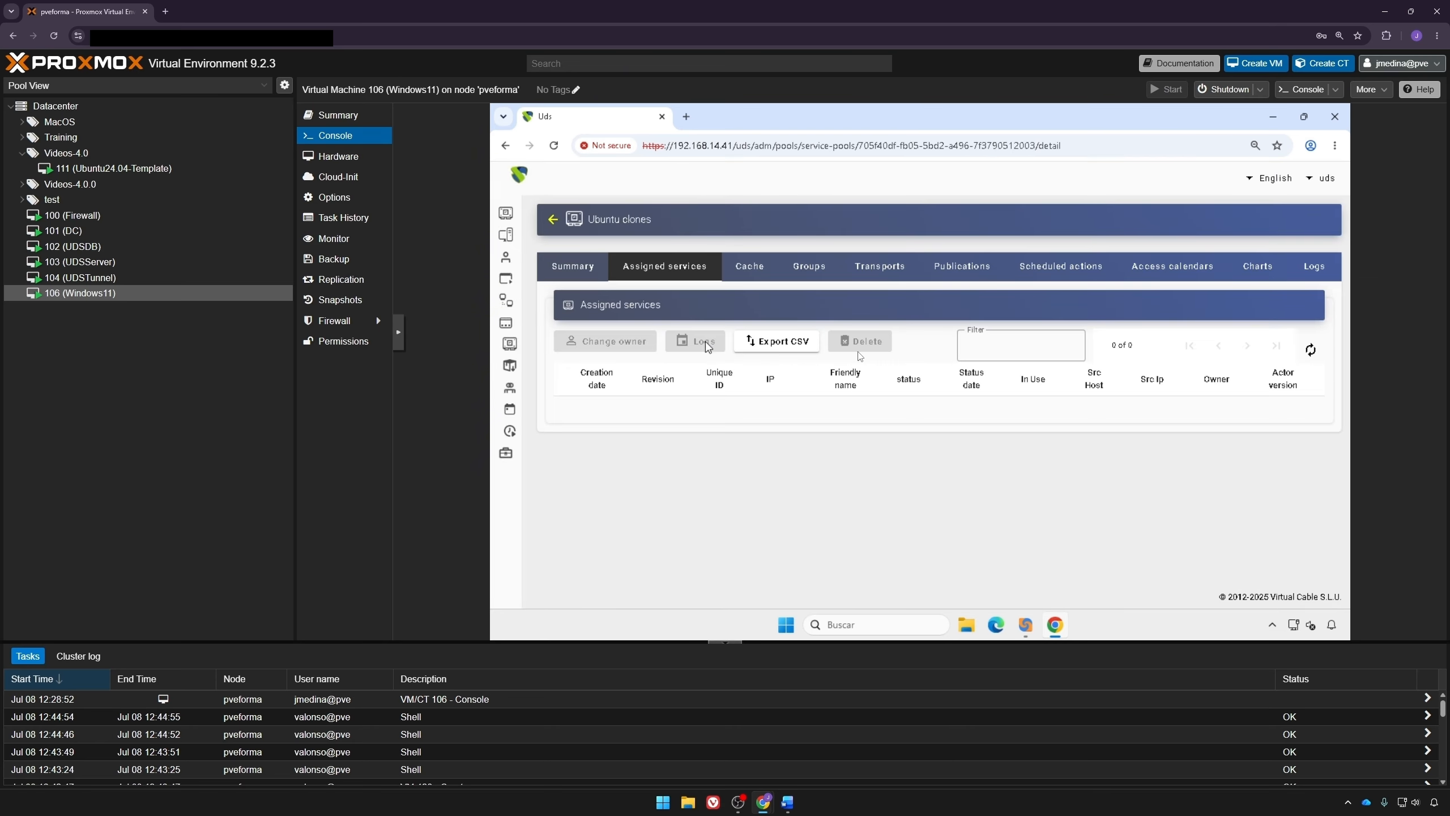
pyautogui.click(982, 273)
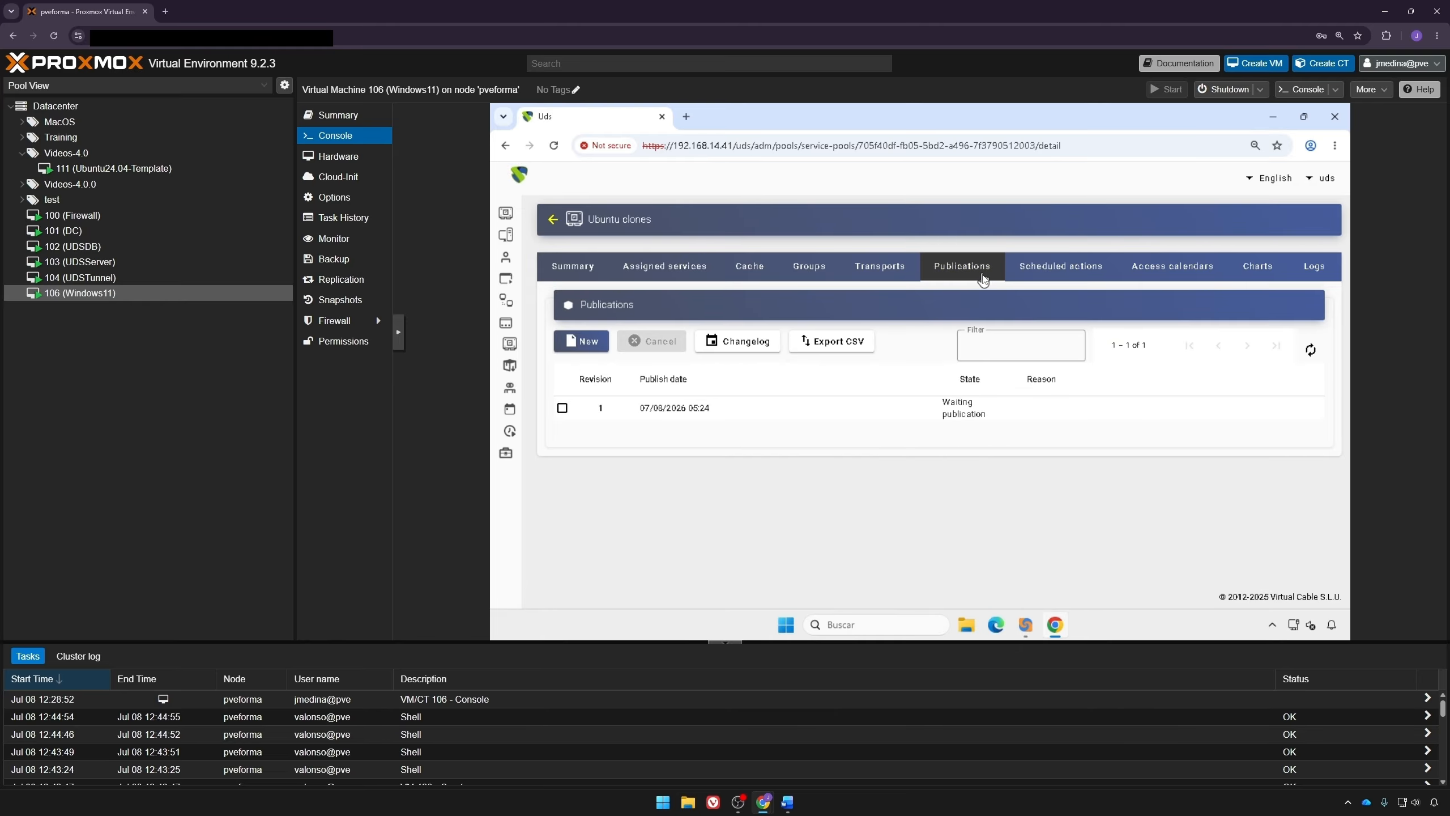
# Step: Assign the admins group from the internal authenticator to the Ubuntu clones pool
pyautogui.click(1312, 349)
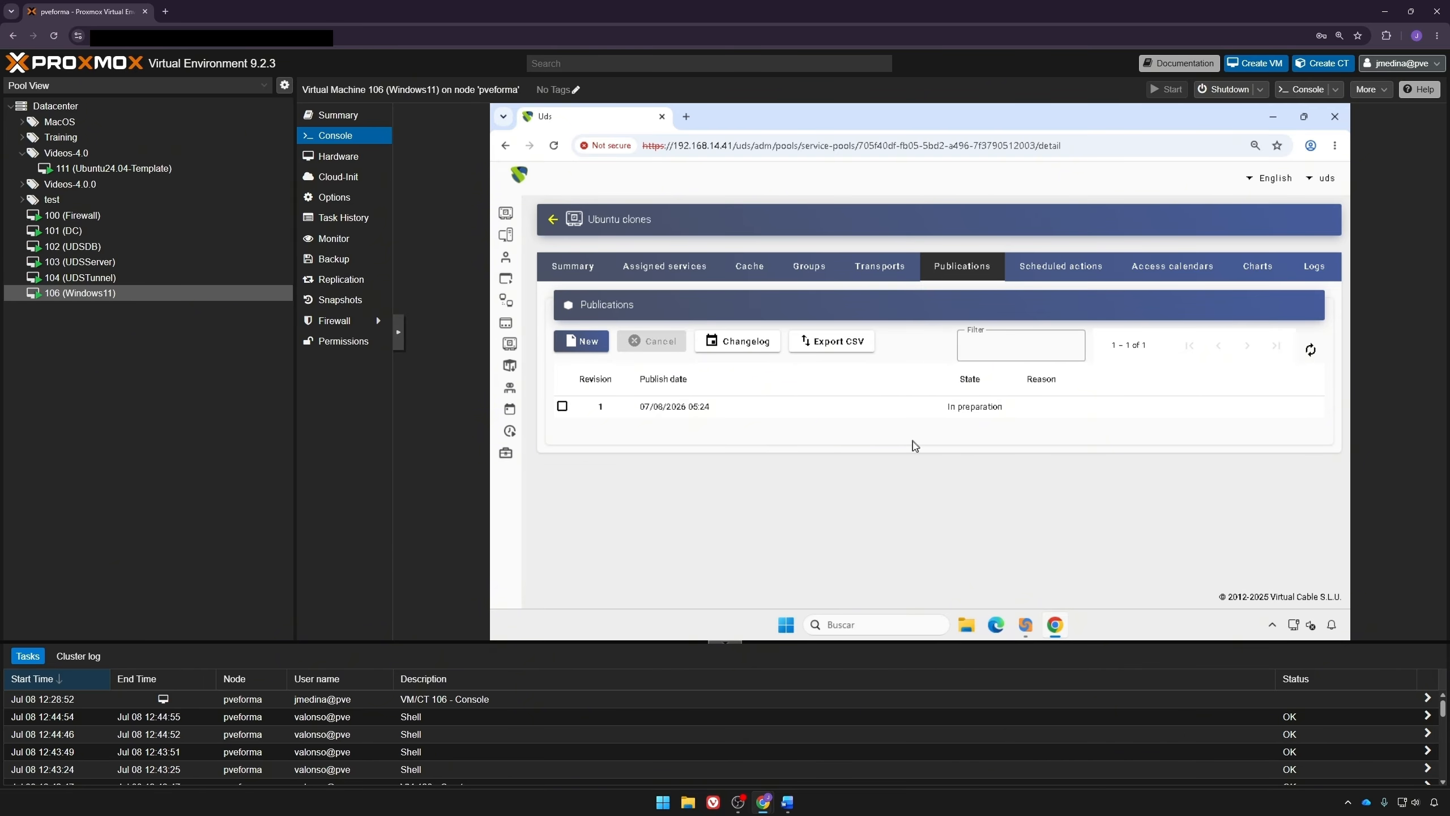
pyautogui.click(812, 267)
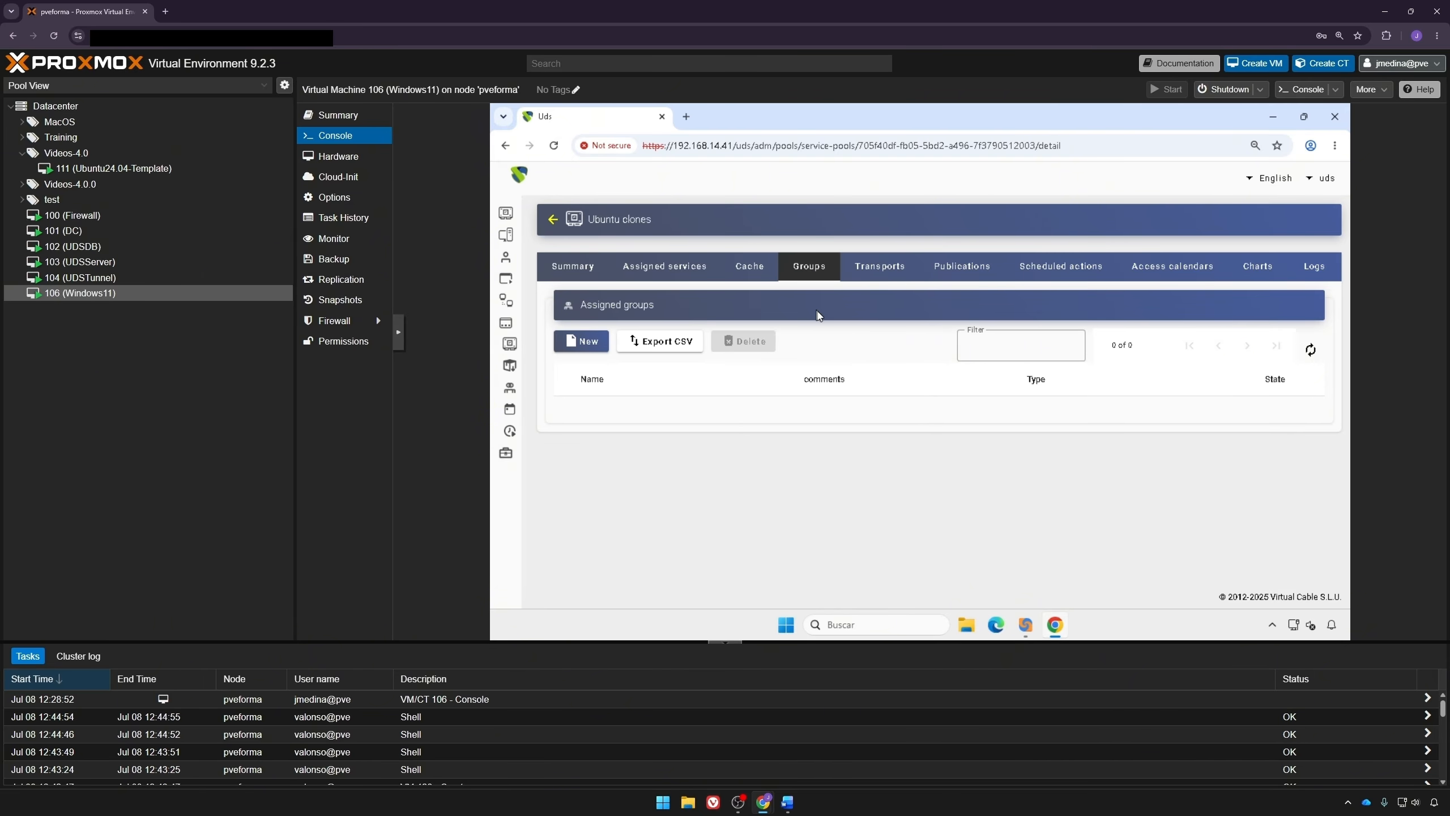
pyautogui.click(588, 341)
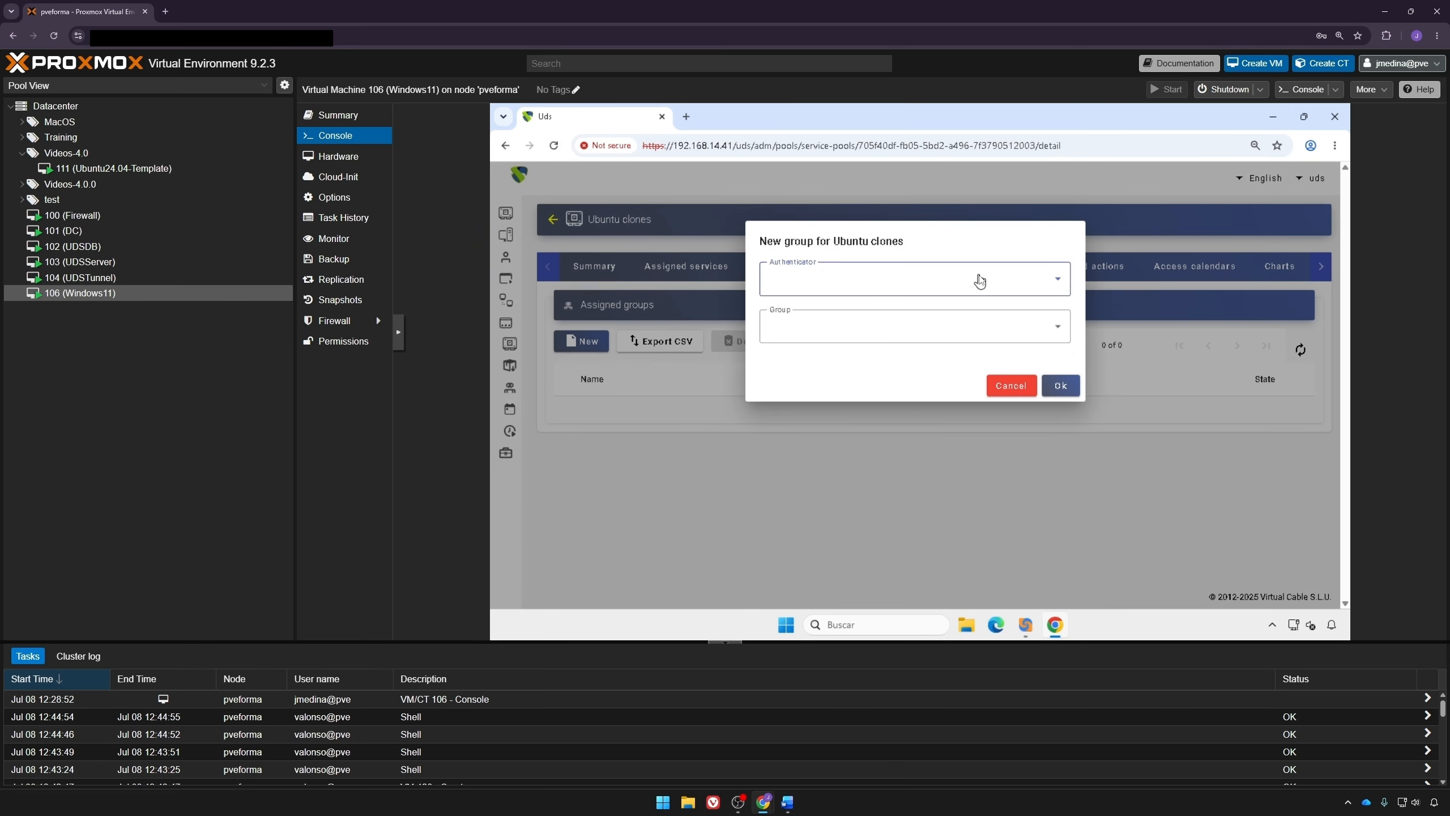
pyautogui.click(976, 279)
pyautogui.click(787, 332)
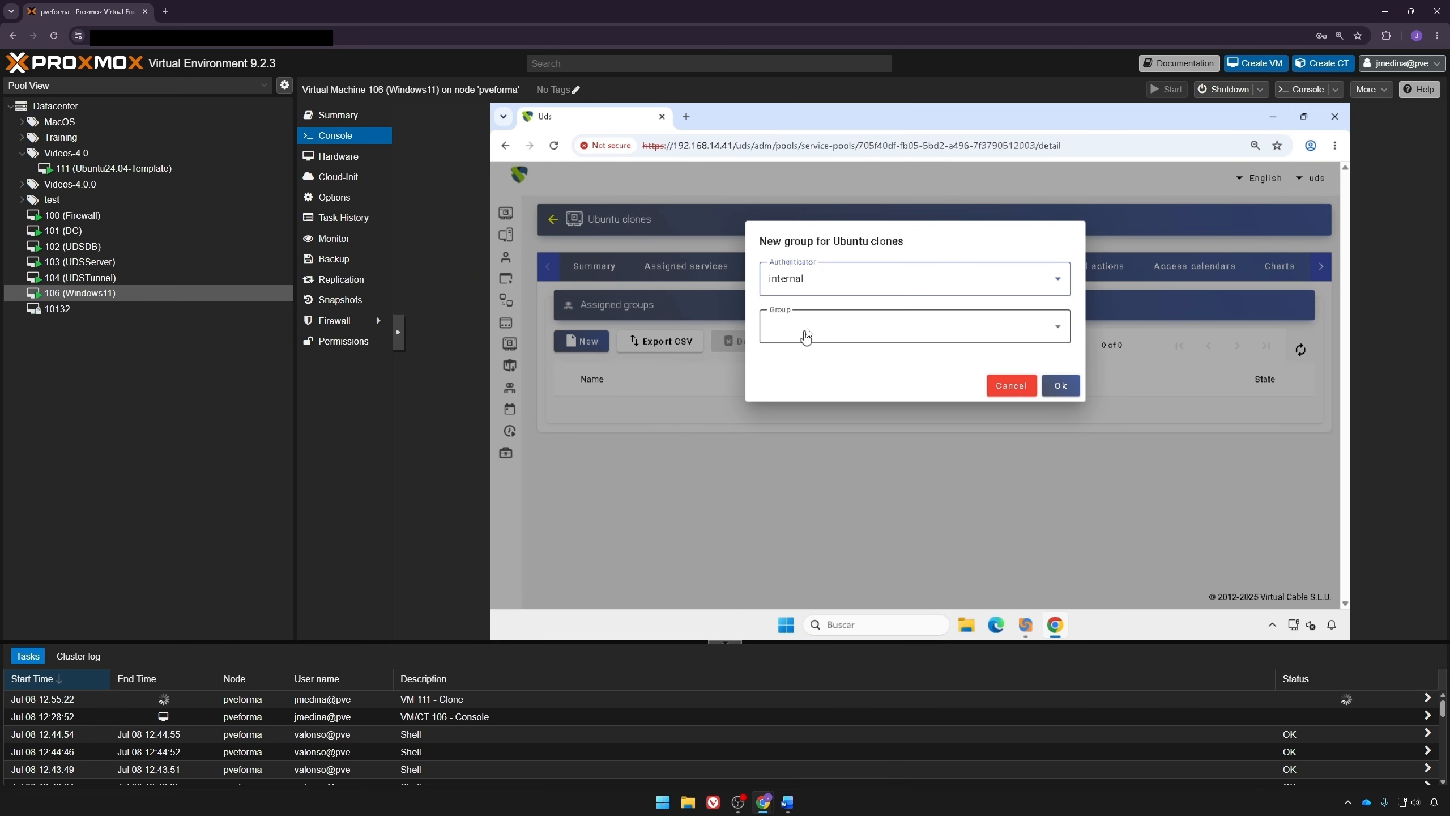
pyautogui.click(807, 333)
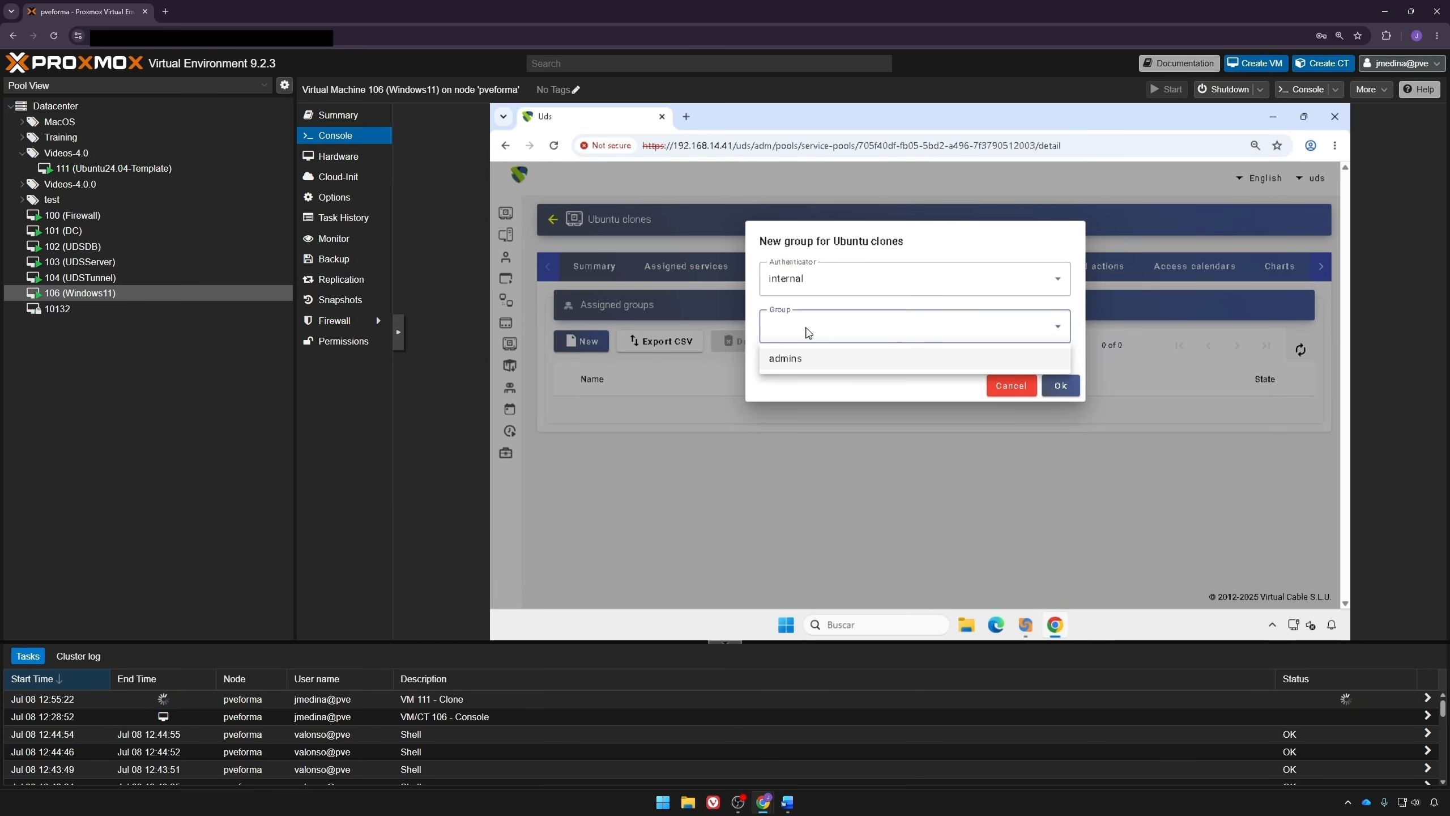
pyautogui.click(810, 359)
pyautogui.click(1061, 387)
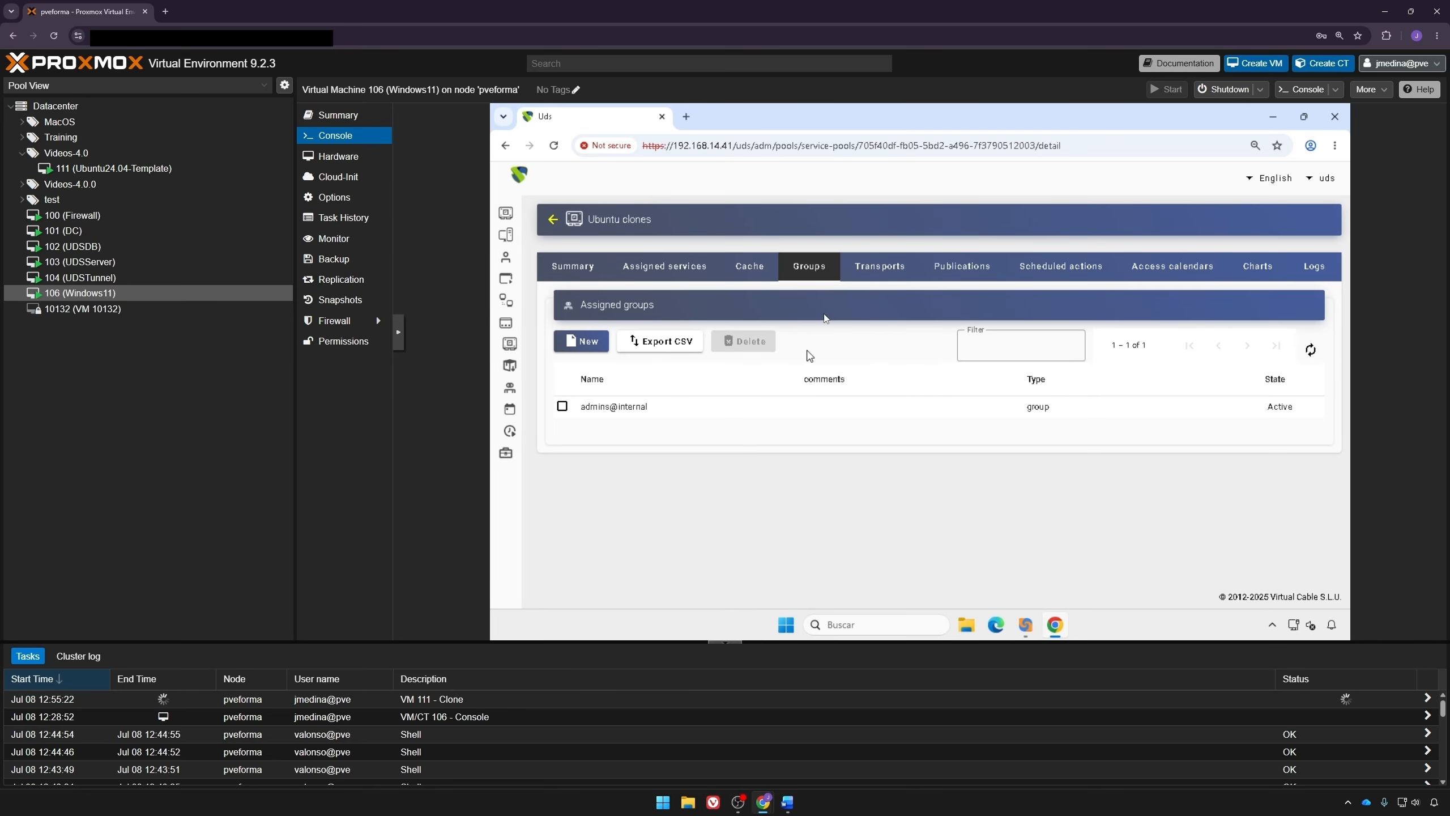
# Step: Assign the RDP Transport and the HTML5 Transport to the Ubuntu clones pool
pyautogui.click(866, 269)
pyautogui.click(599, 341)
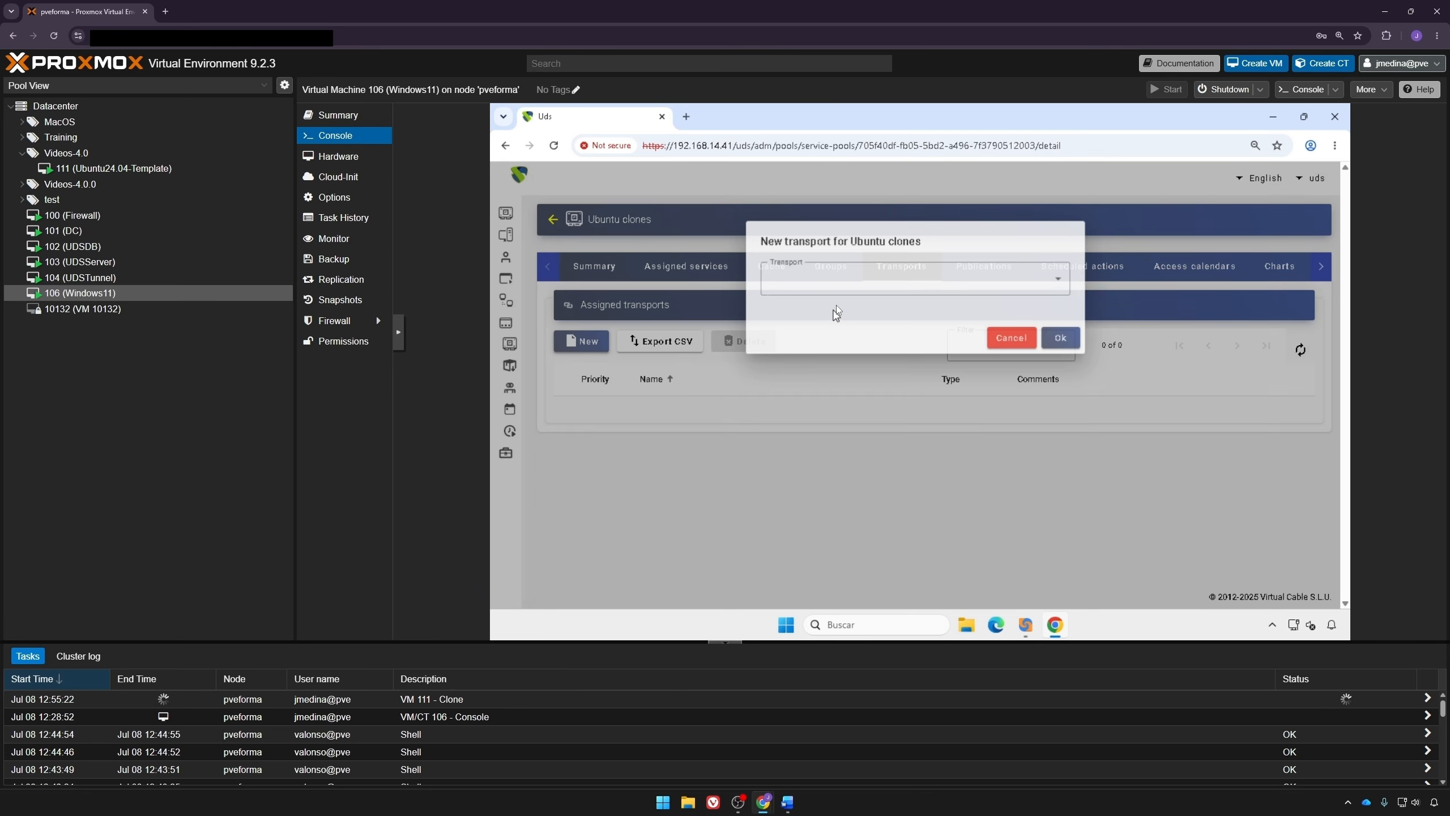
pyautogui.click(835, 279)
pyautogui.click(826, 332)
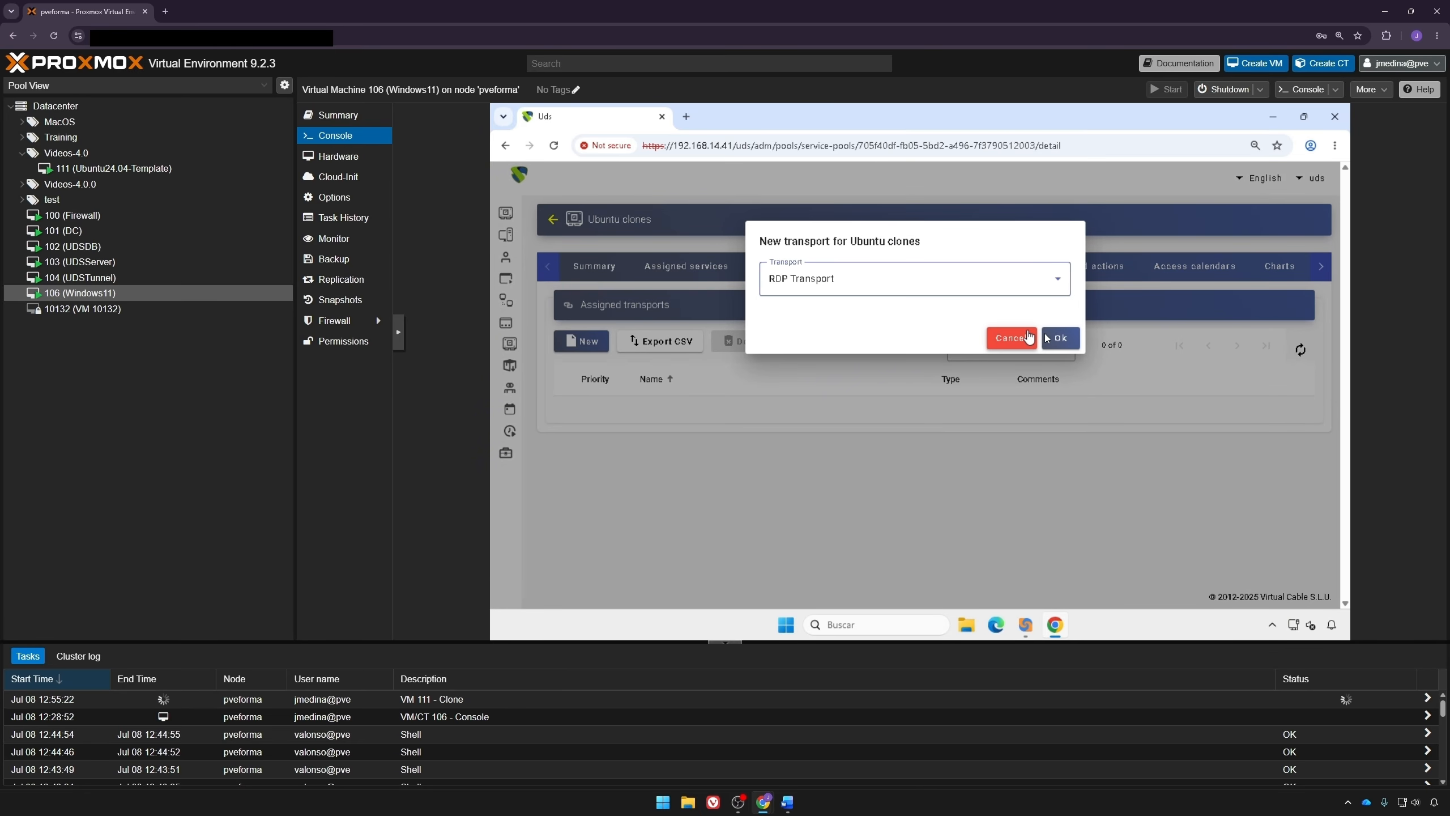
pyautogui.click(1061, 337)
pyautogui.click(579, 341)
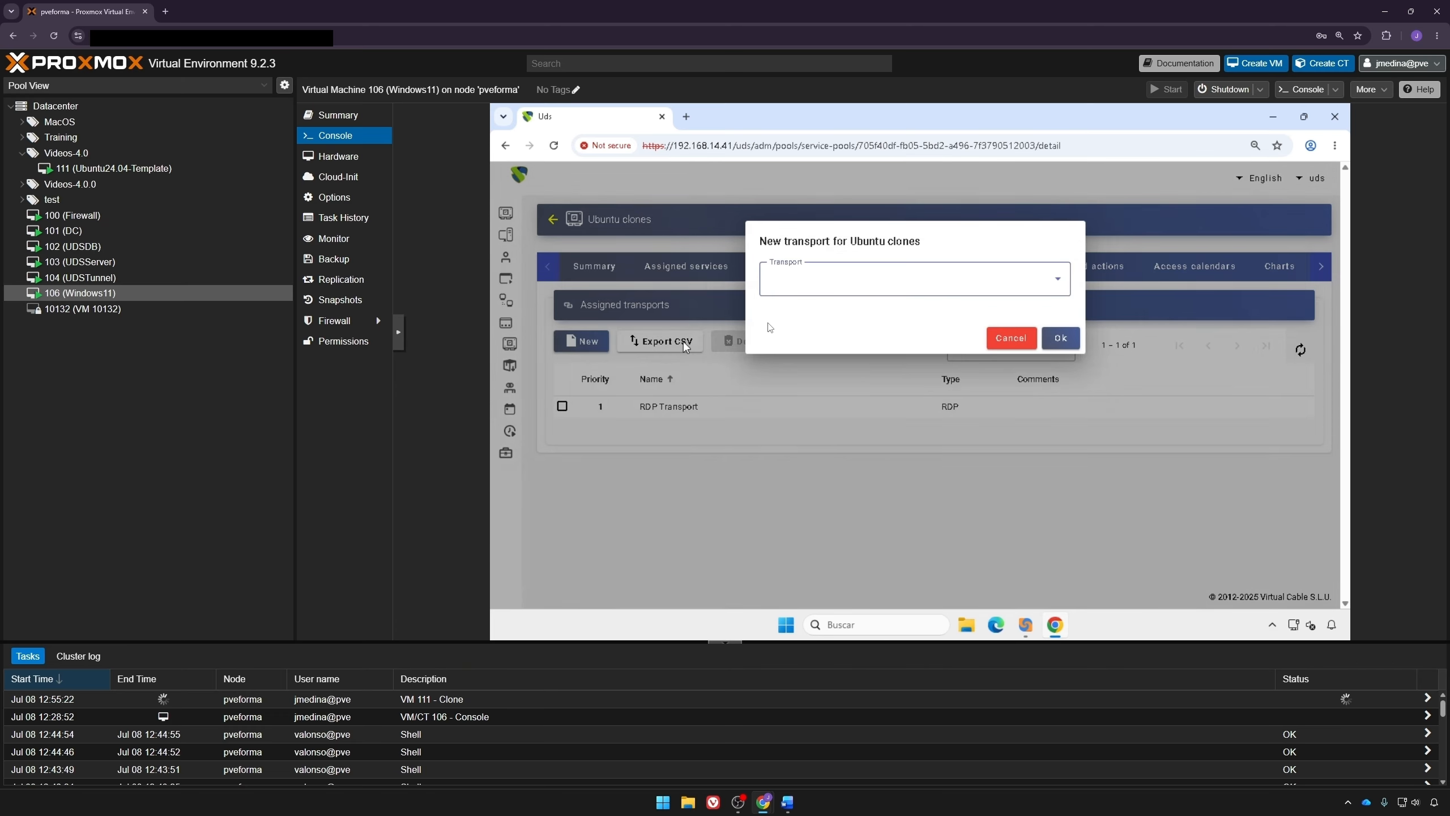
pyautogui.click(802, 284)
pyautogui.click(806, 310)
pyautogui.click(1058, 339)
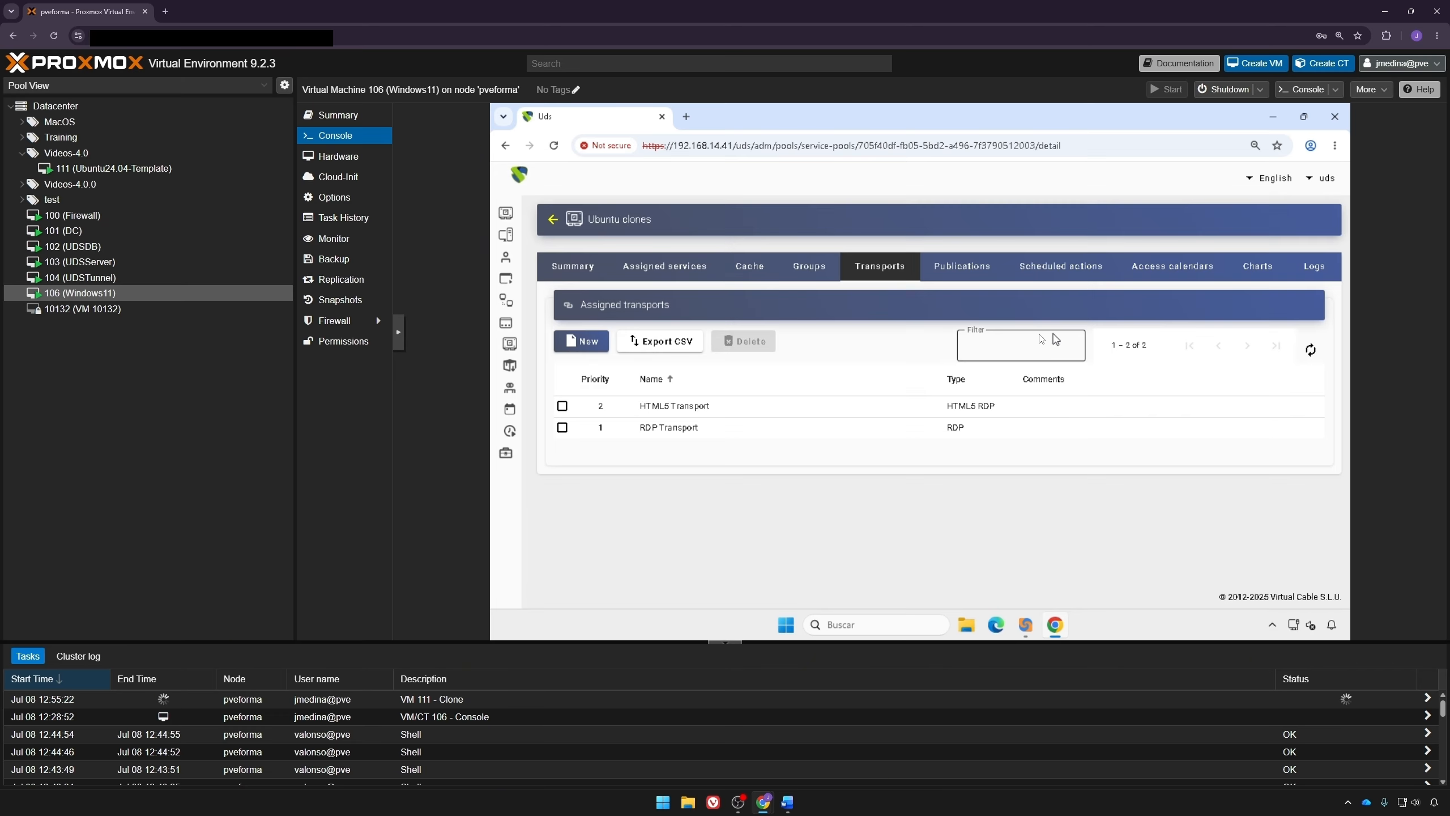
# Step: Monitor the pool's publication and cached services, refreshing the lists until they are ready
pyautogui.click(989, 266)
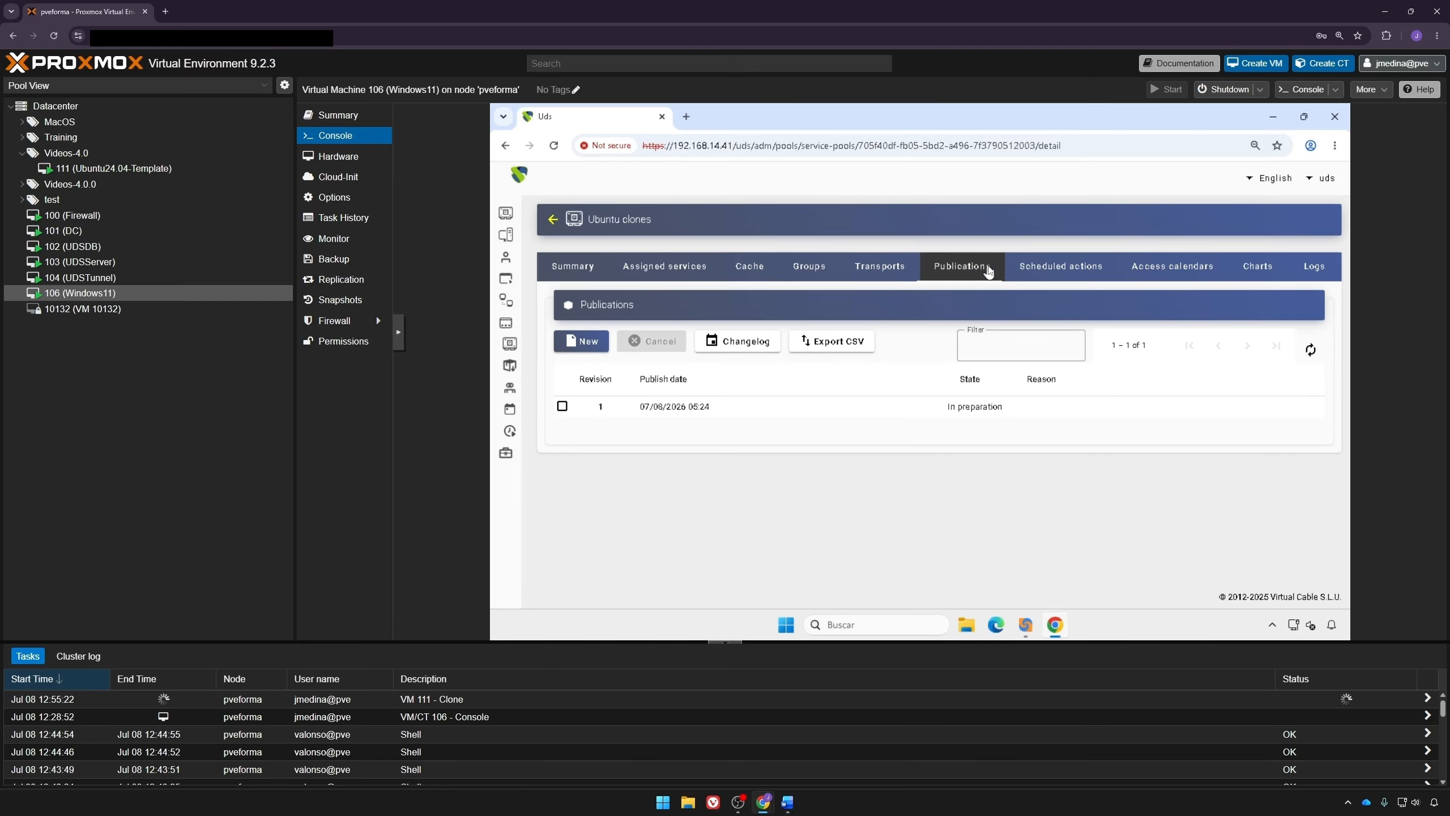
pyautogui.click(1311, 349)
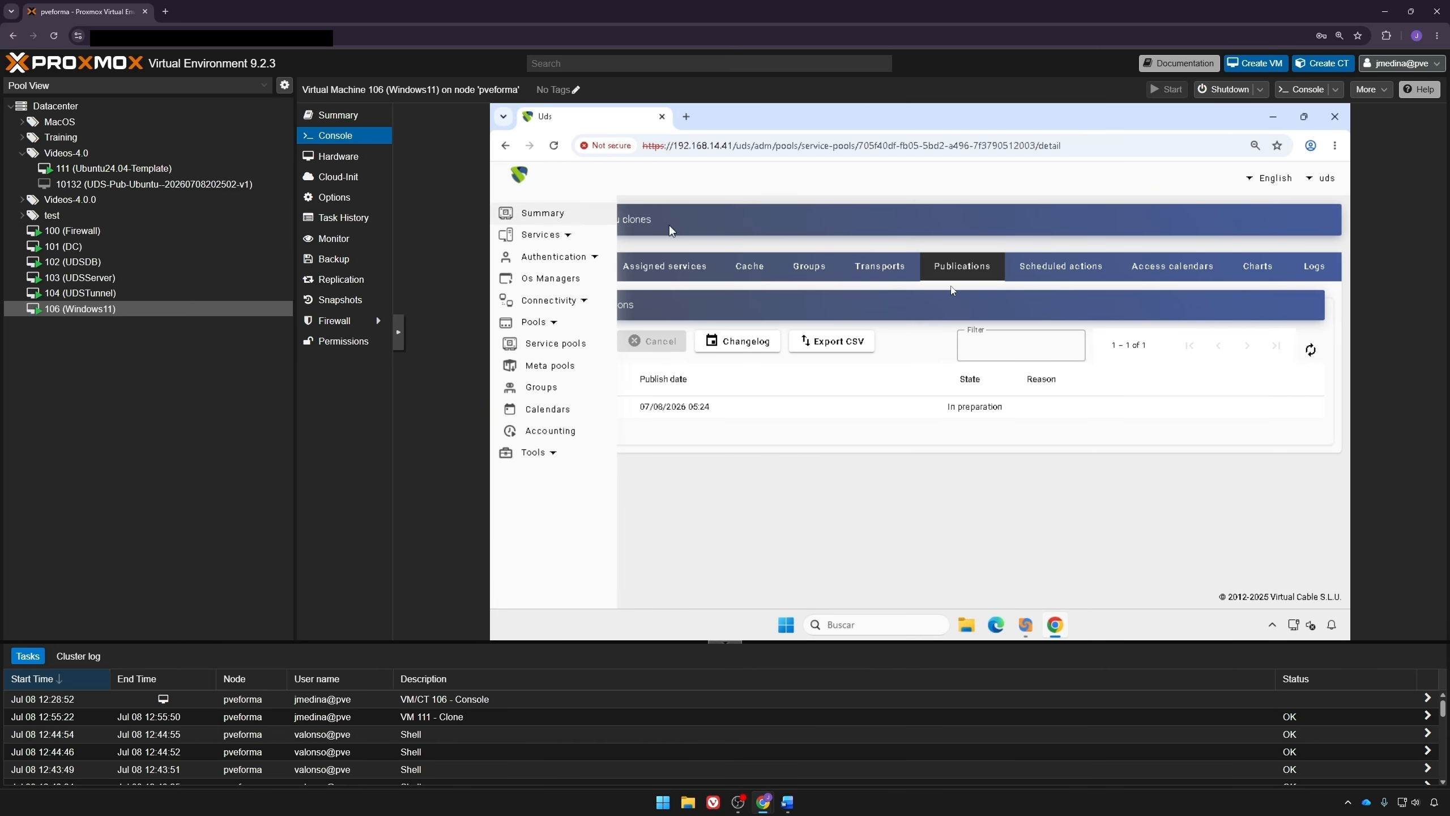
pyautogui.click(1308, 351)
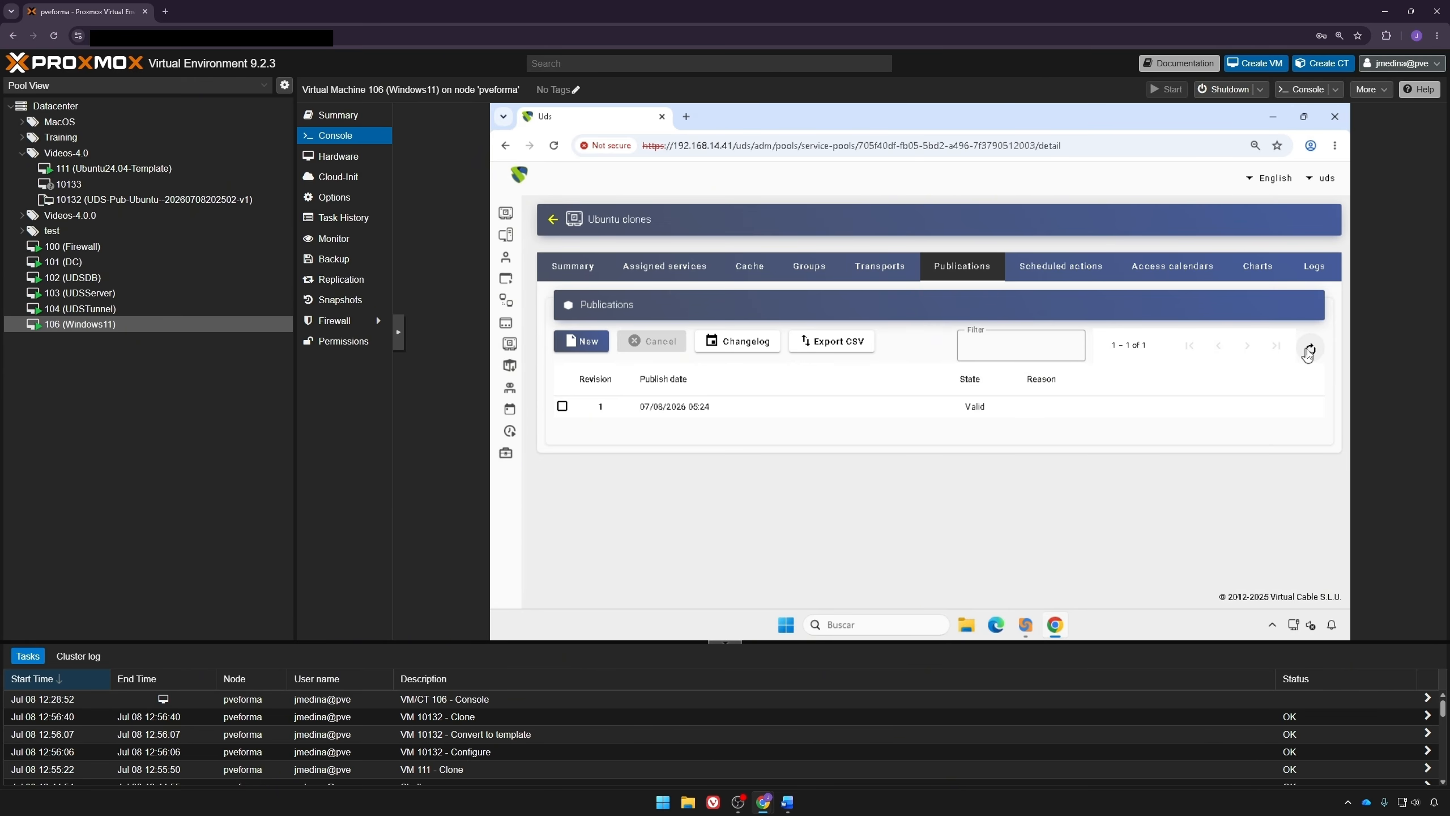
pyautogui.click(749, 268)
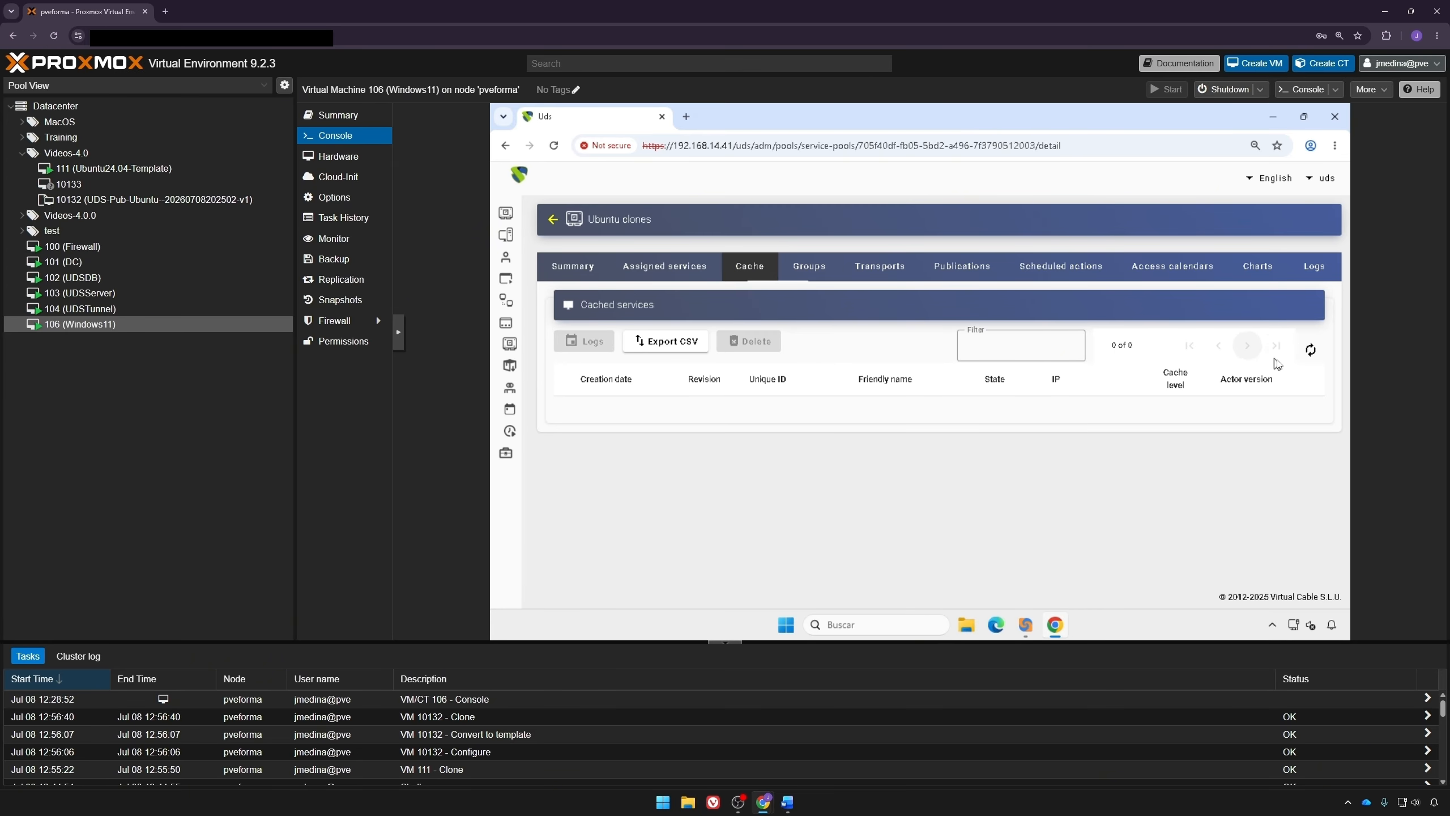
pyautogui.click(1309, 352)
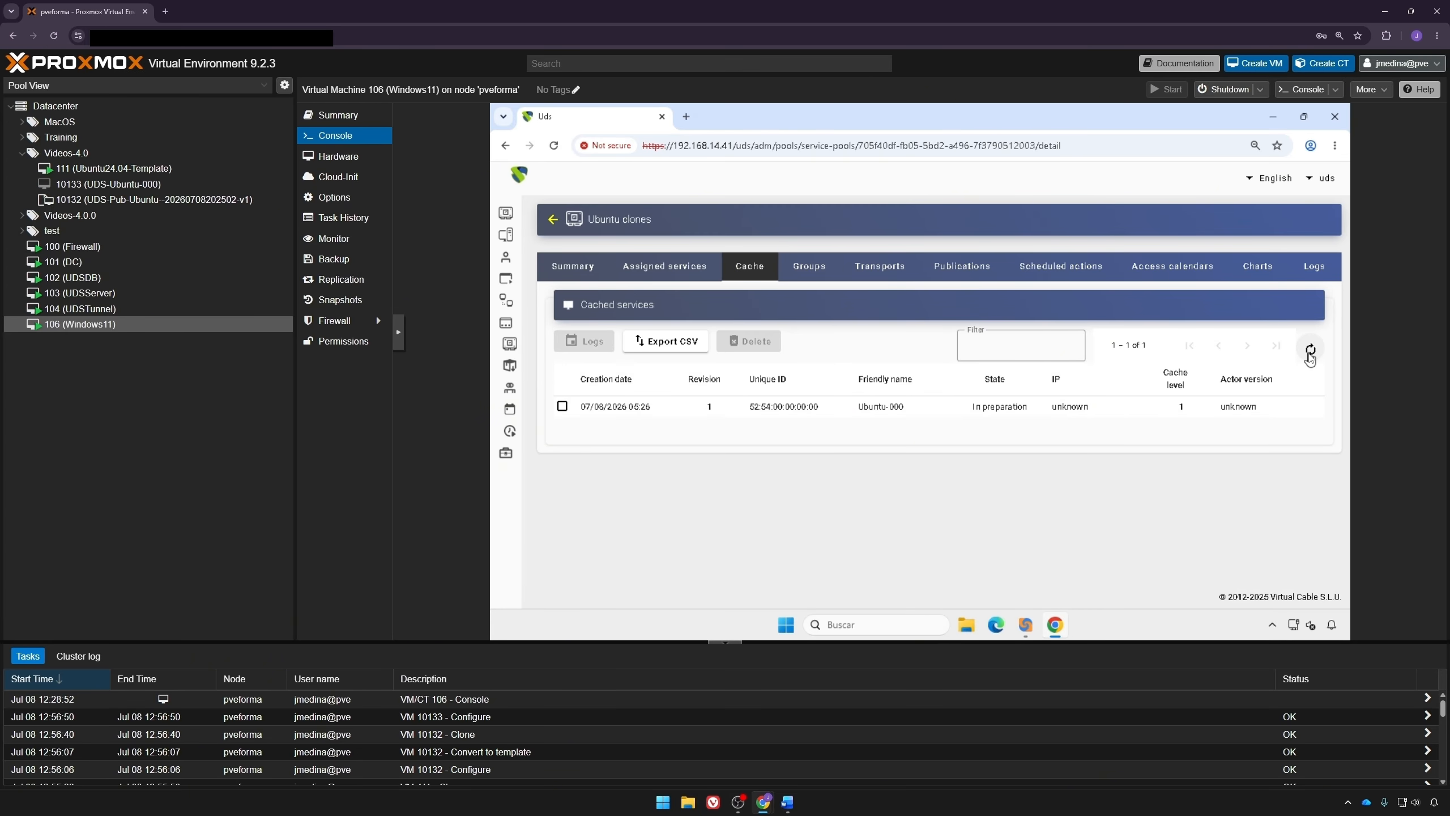
pyautogui.click(1310, 349)
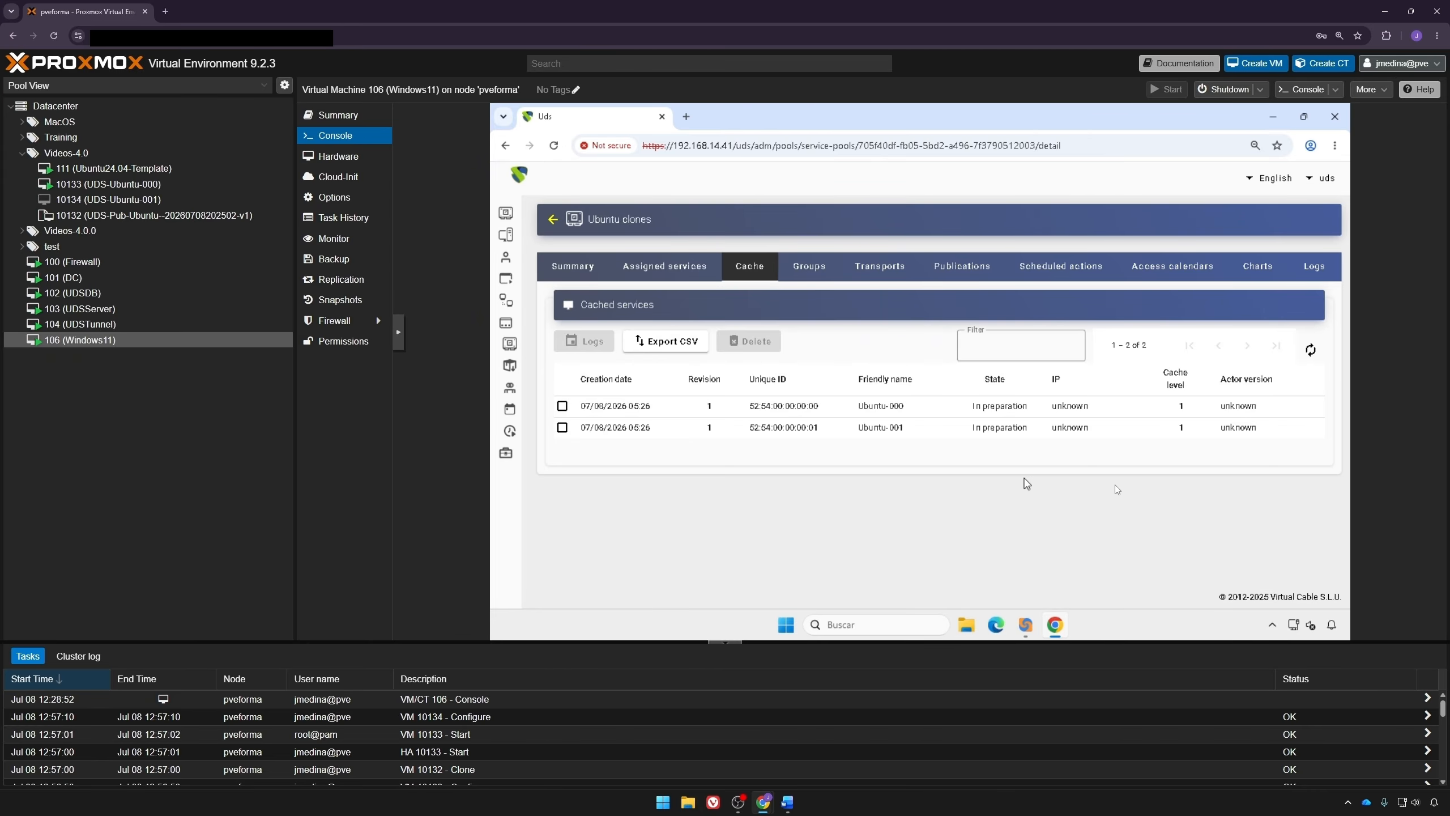
pyautogui.click(1309, 349)
pyautogui.click(1311, 351)
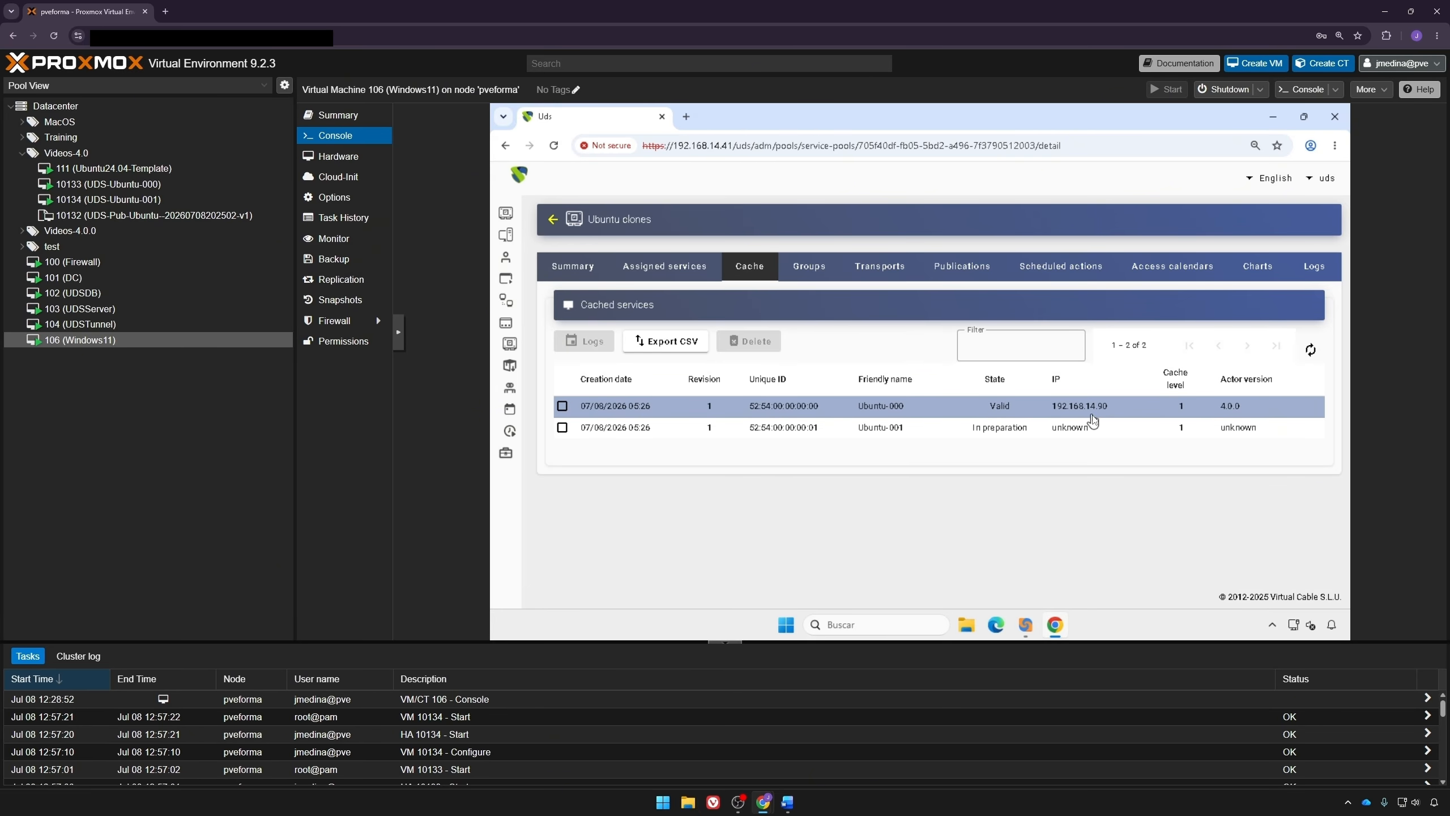
pyautogui.click(1310, 351)
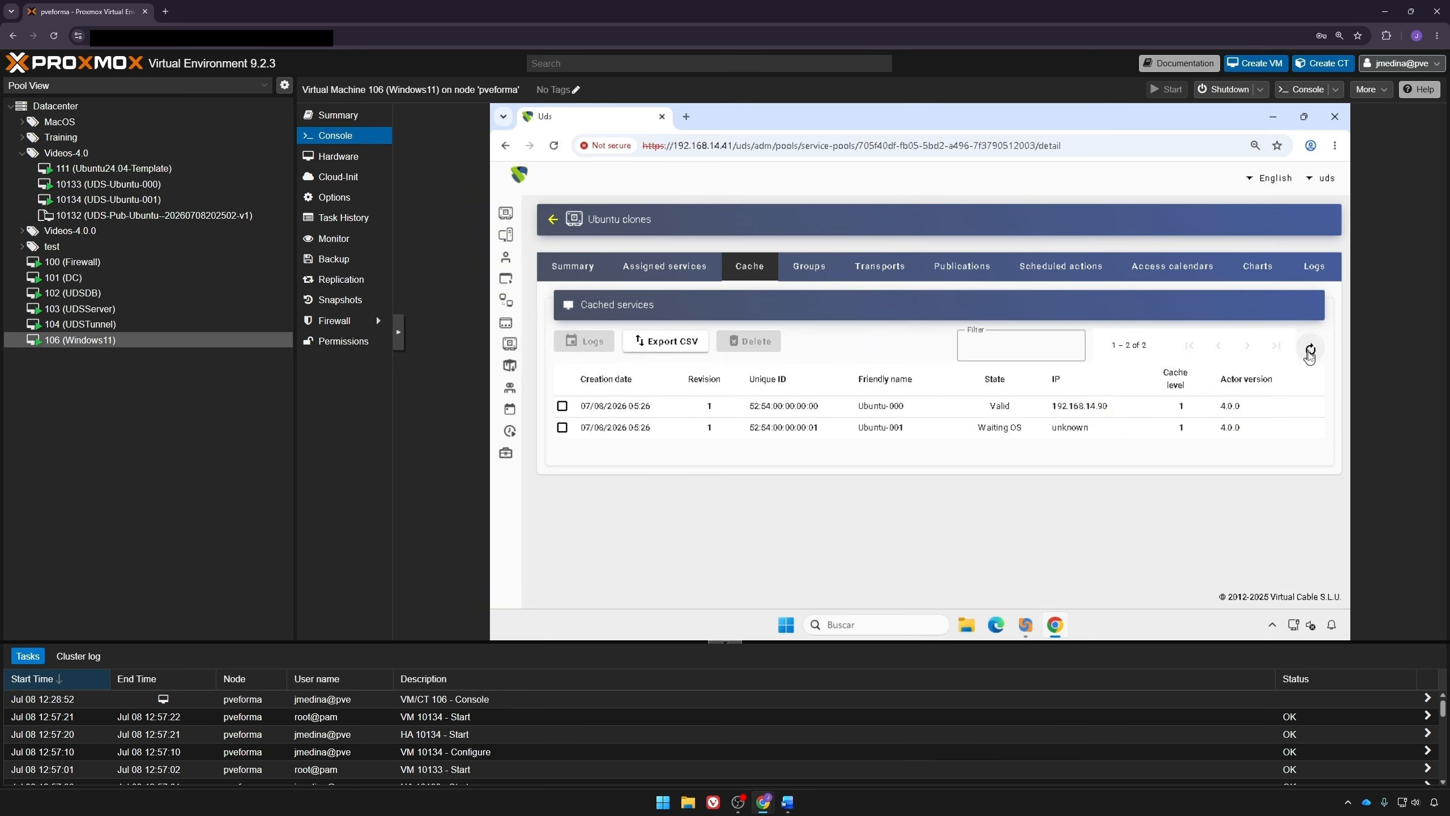
pyautogui.click(1310, 350)
# Step: Log out of the administration and sign in to UDS as udsa with the account password
pyautogui.click(1322, 179)
pyautogui.click(1299, 238)
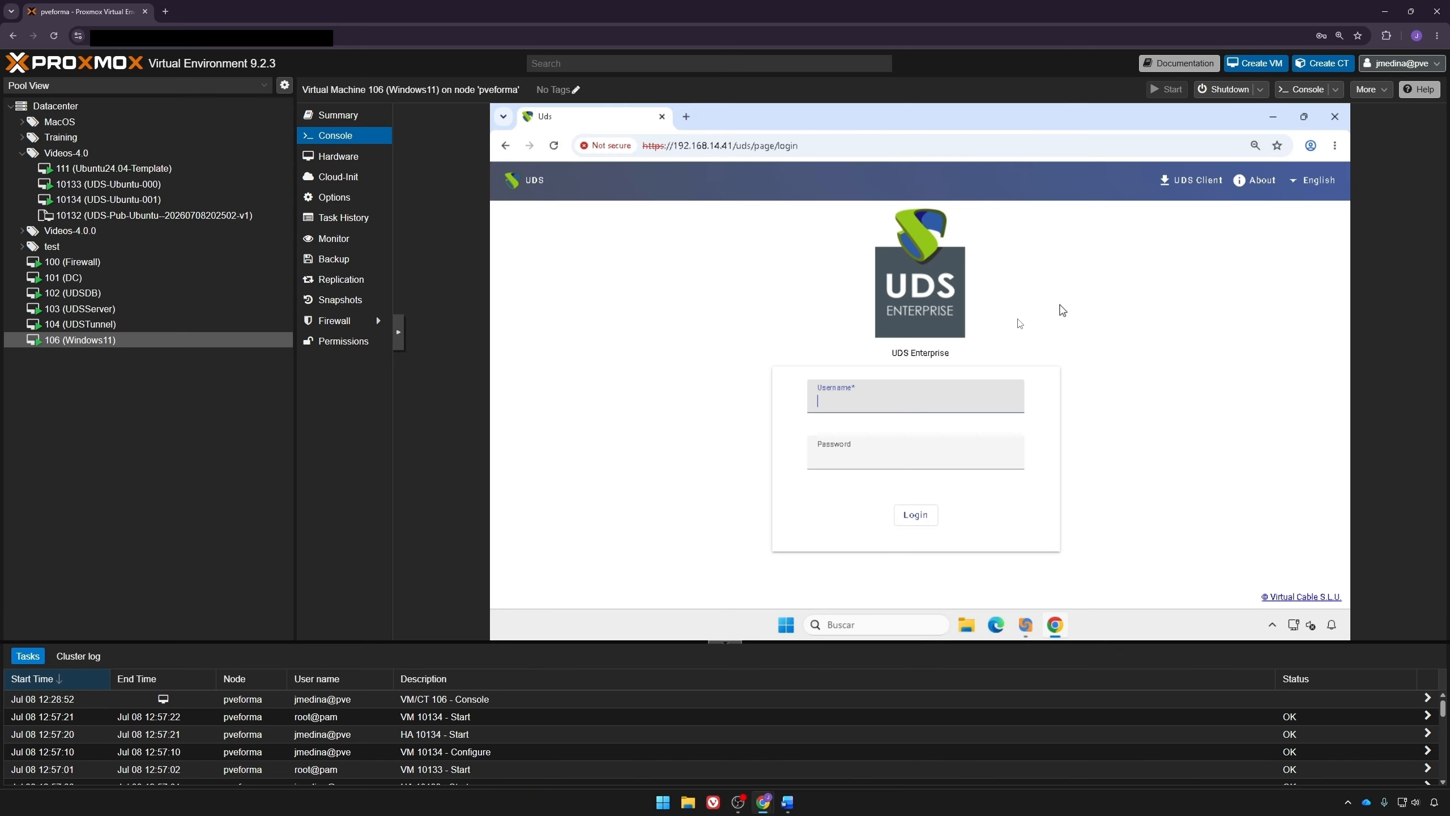
pyautogui.click(952, 396)
pyautogui.write('udsa')
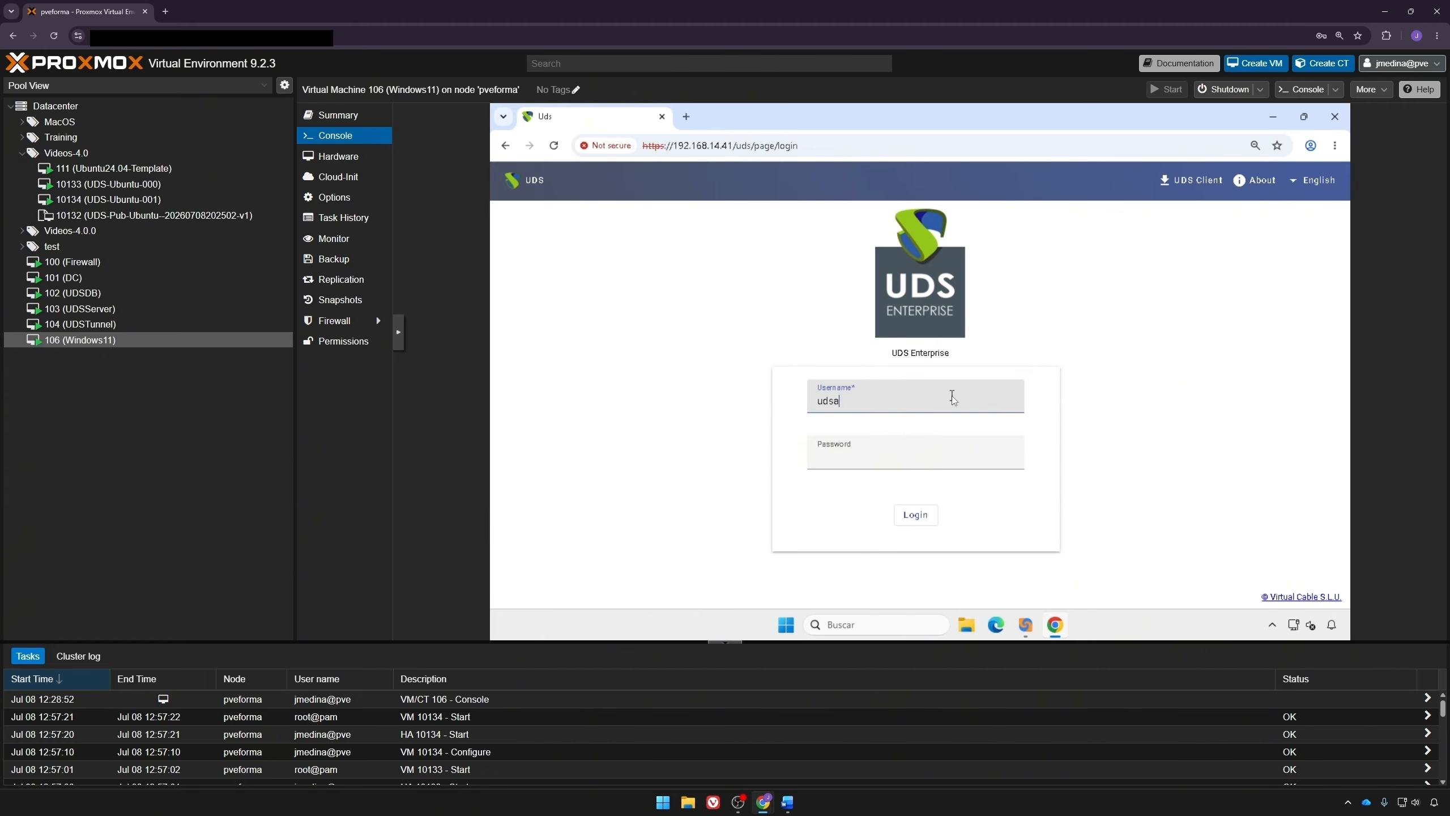
pyautogui.press('Tab')
pyautogui.write('••••')
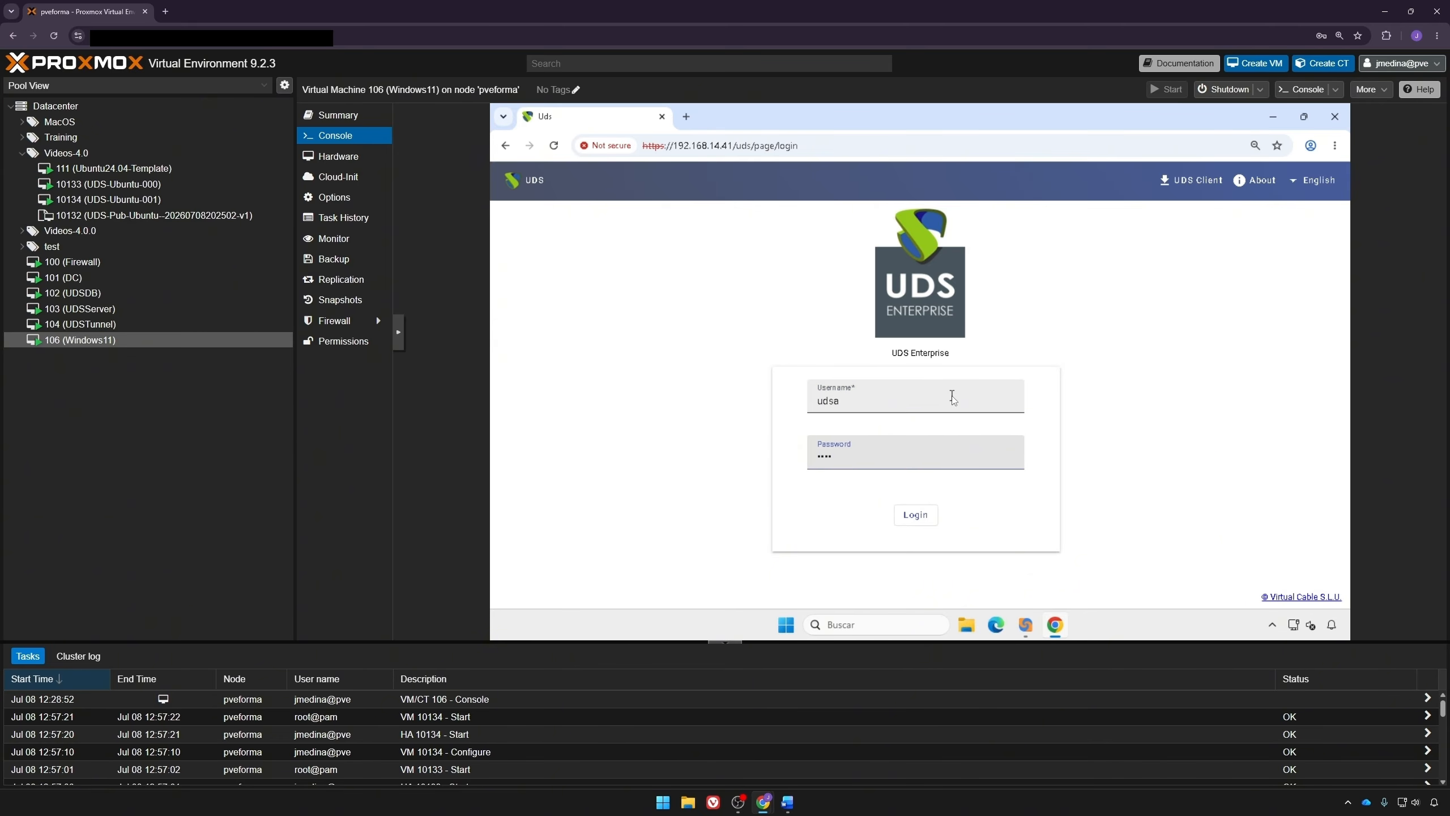
pyautogui.press('Return')
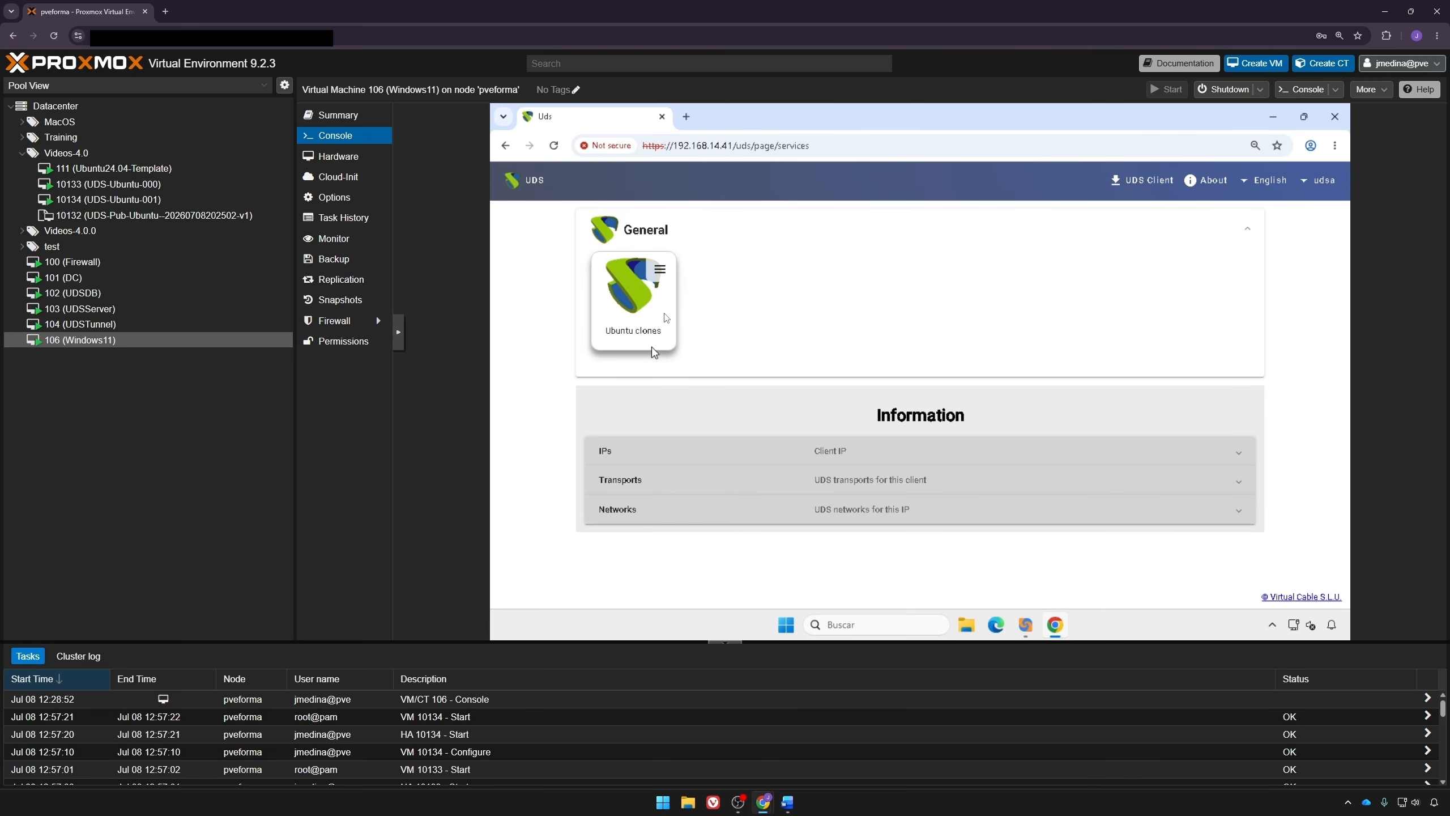
# Step: Connect to the Ubuntu clones service through the RDP Transport, accepting the client connector and remote desktop prompts
pyautogui.click(660, 270)
pyautogui.moveTo(703, 300)
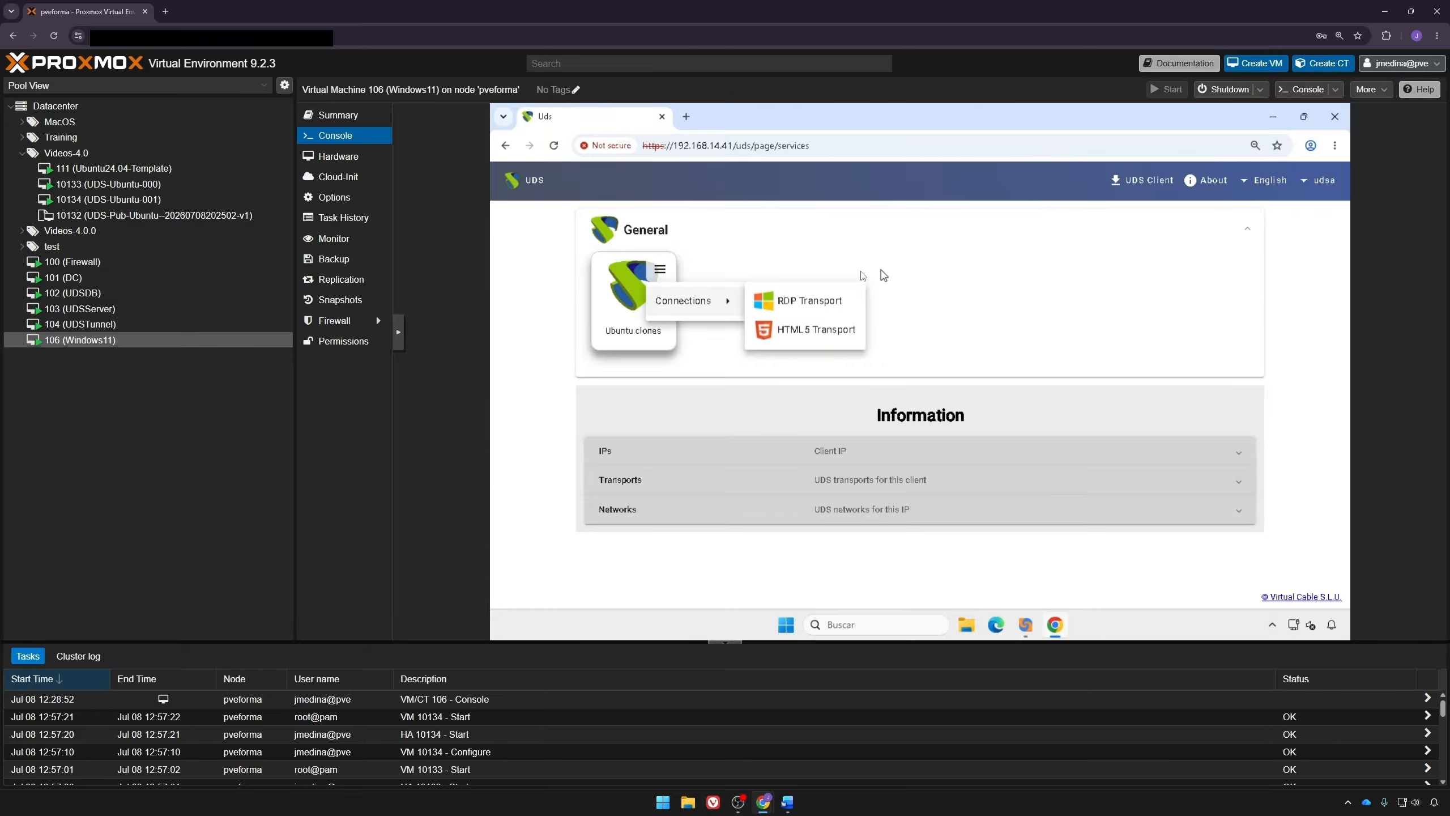
pyautogui.click(825, 303)
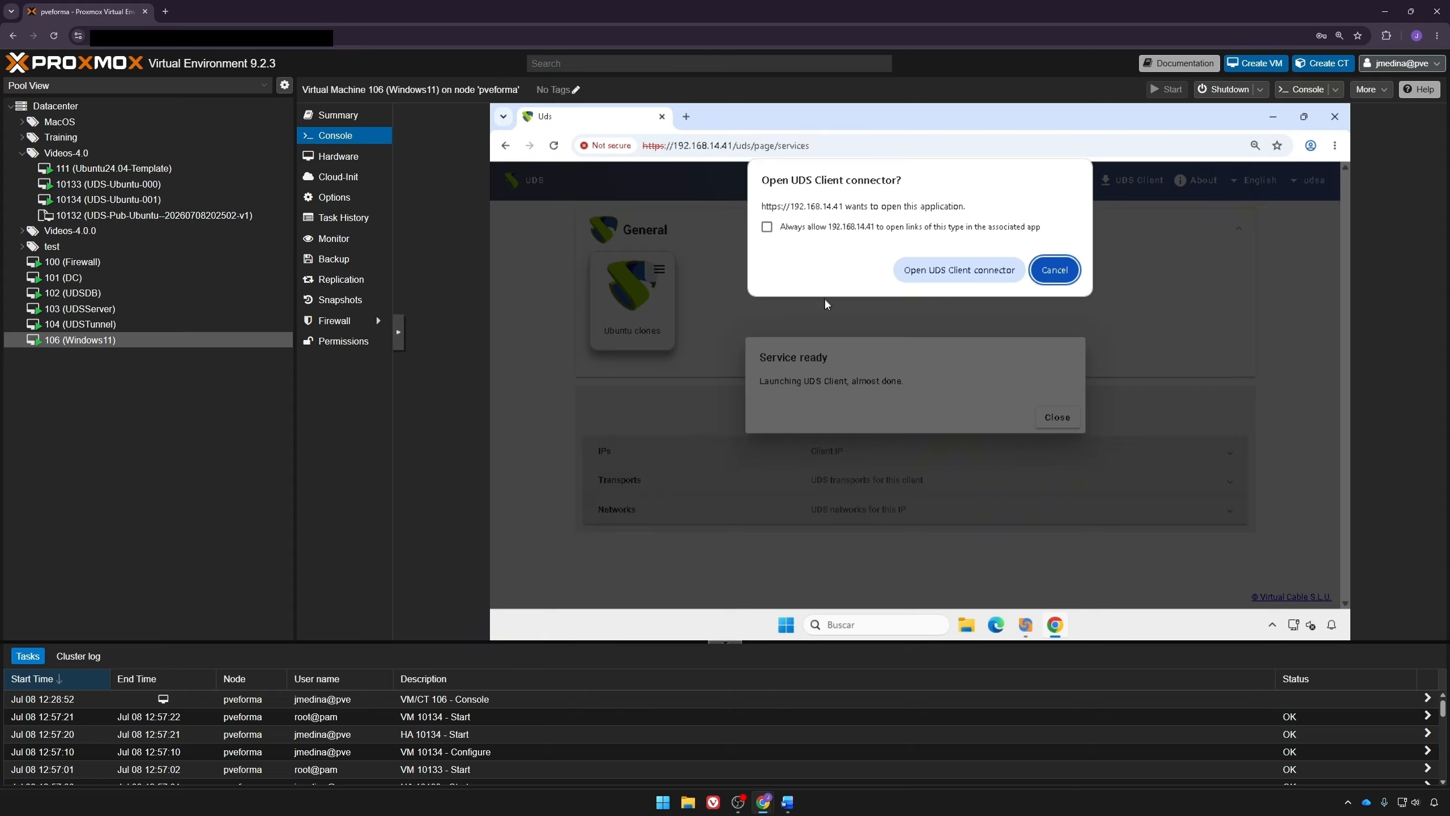
pyautogui.click(938, 275)
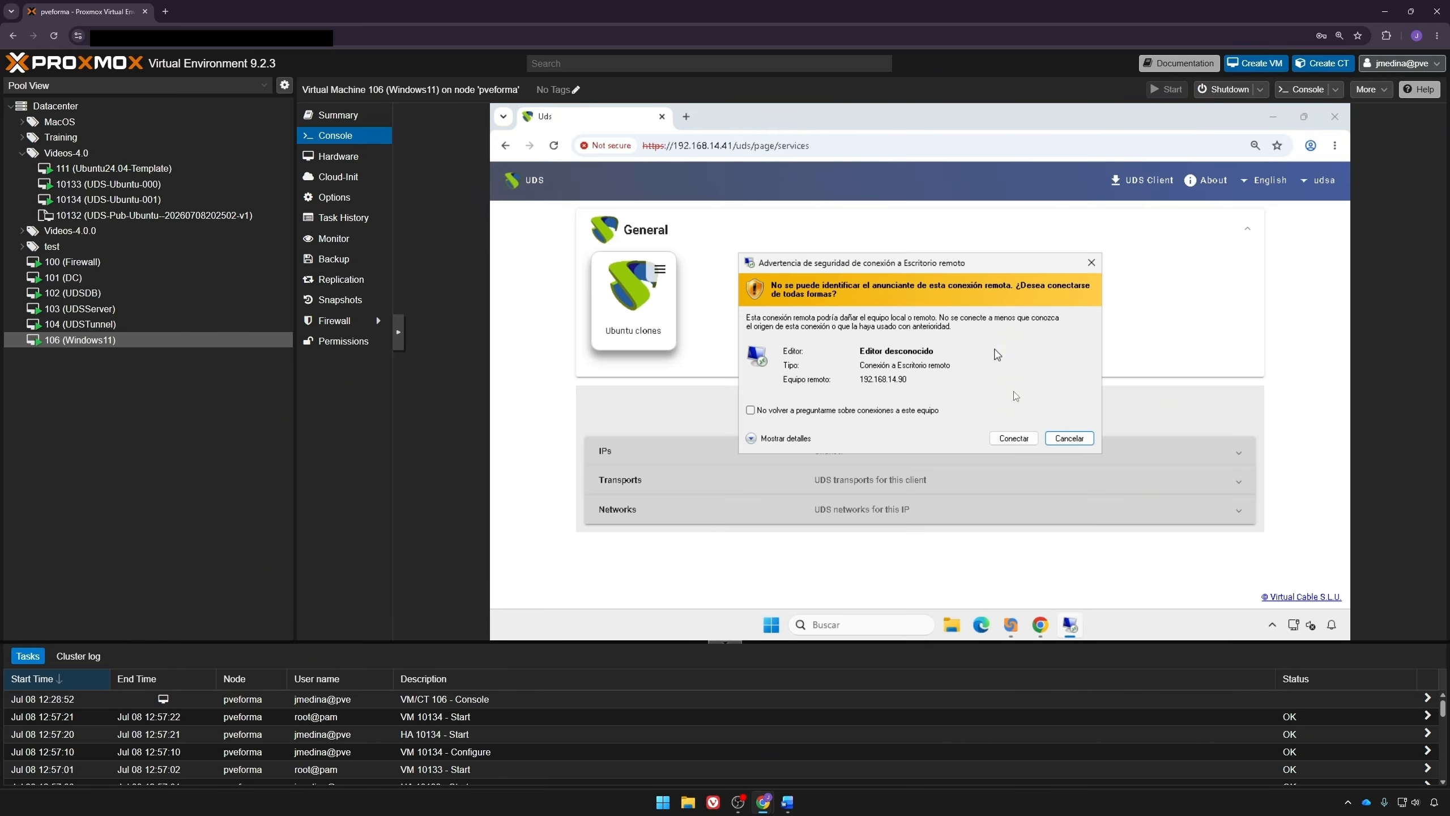
pyautogui.click(1015, 437)
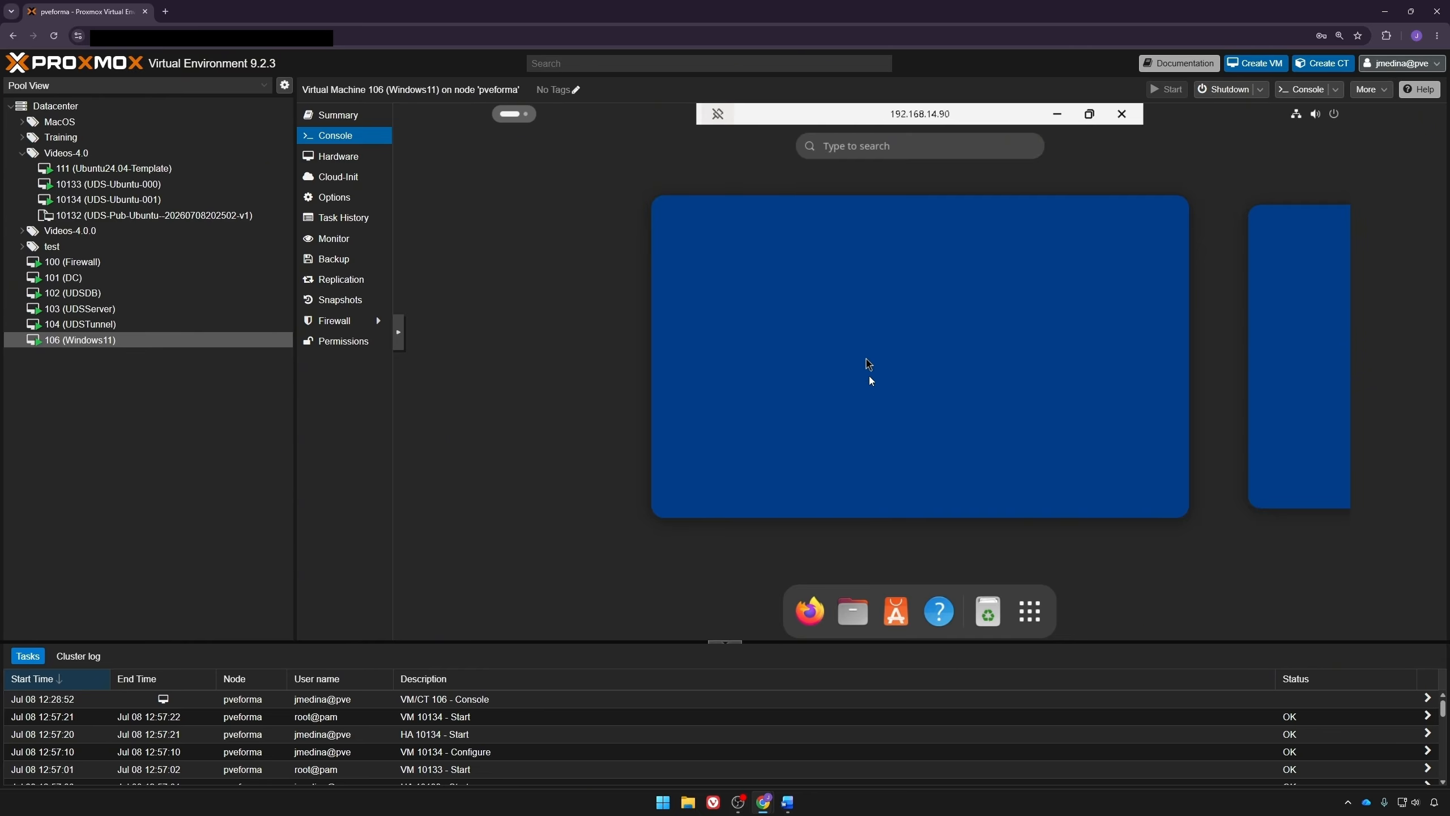
# Step: Log out of the remote Ubuntu desktop session
pyautogui.click(920, 316)
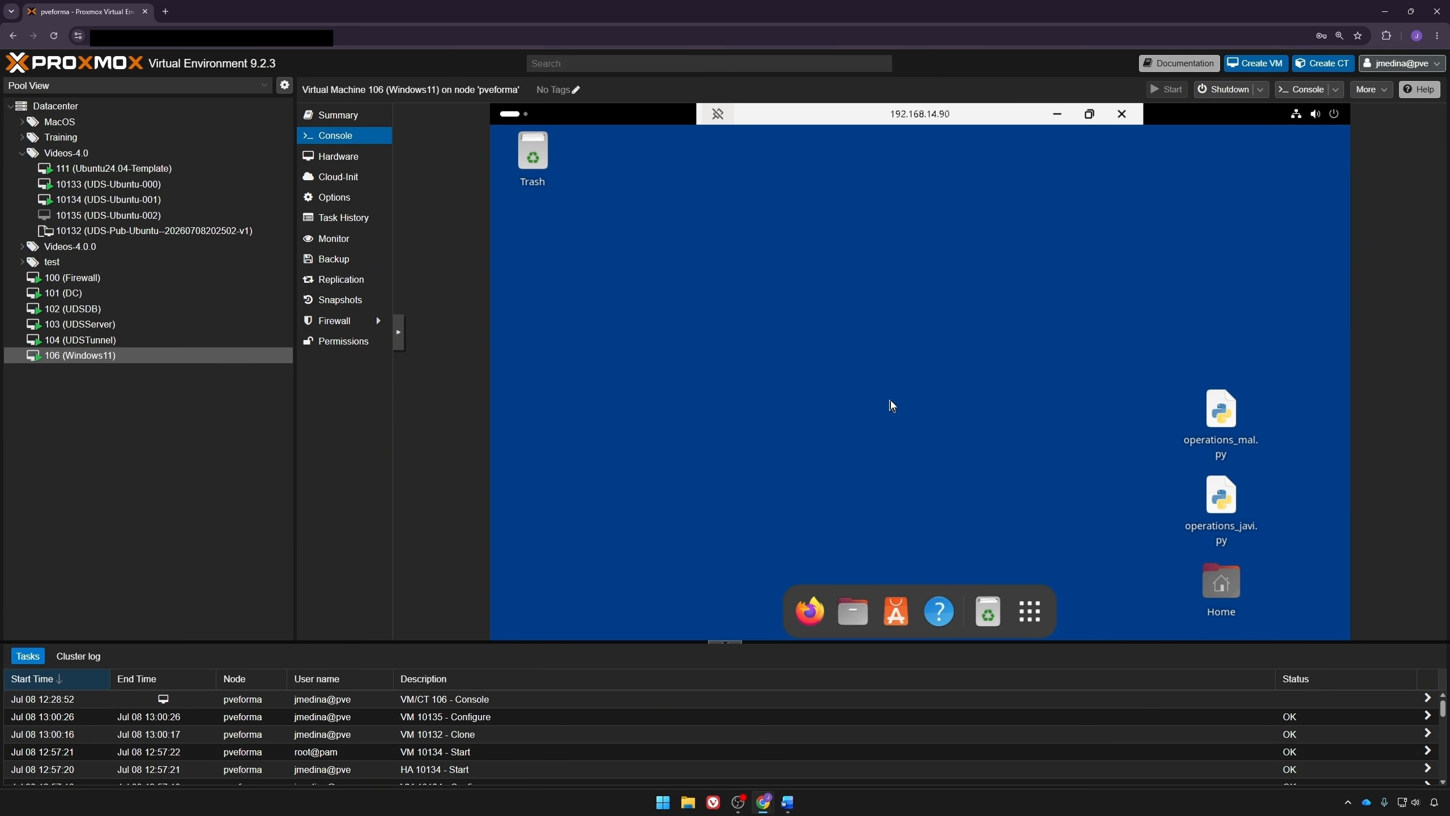
pyautogui.click(1314, 116)
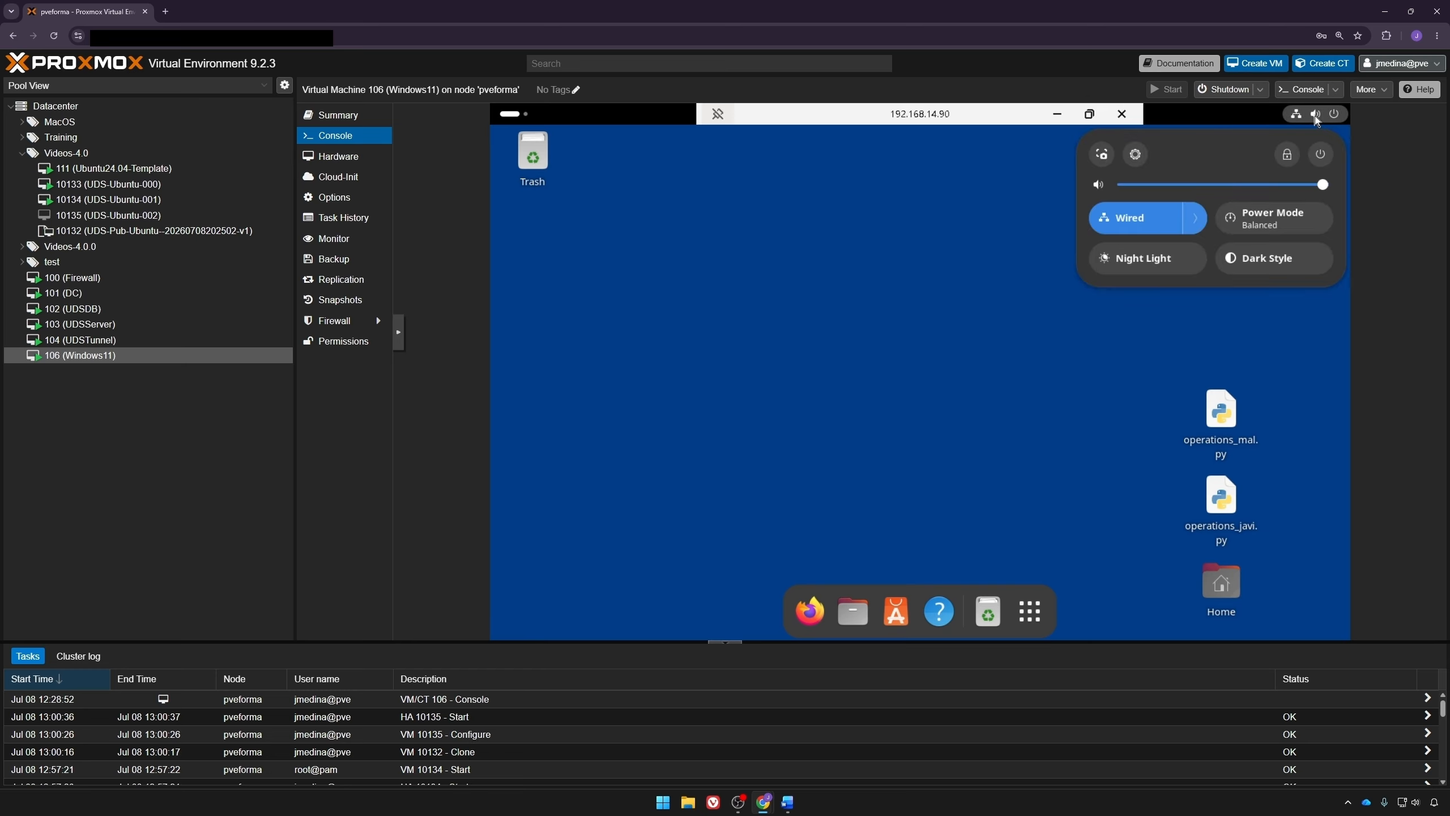
pyautogui.click(1320, 154)
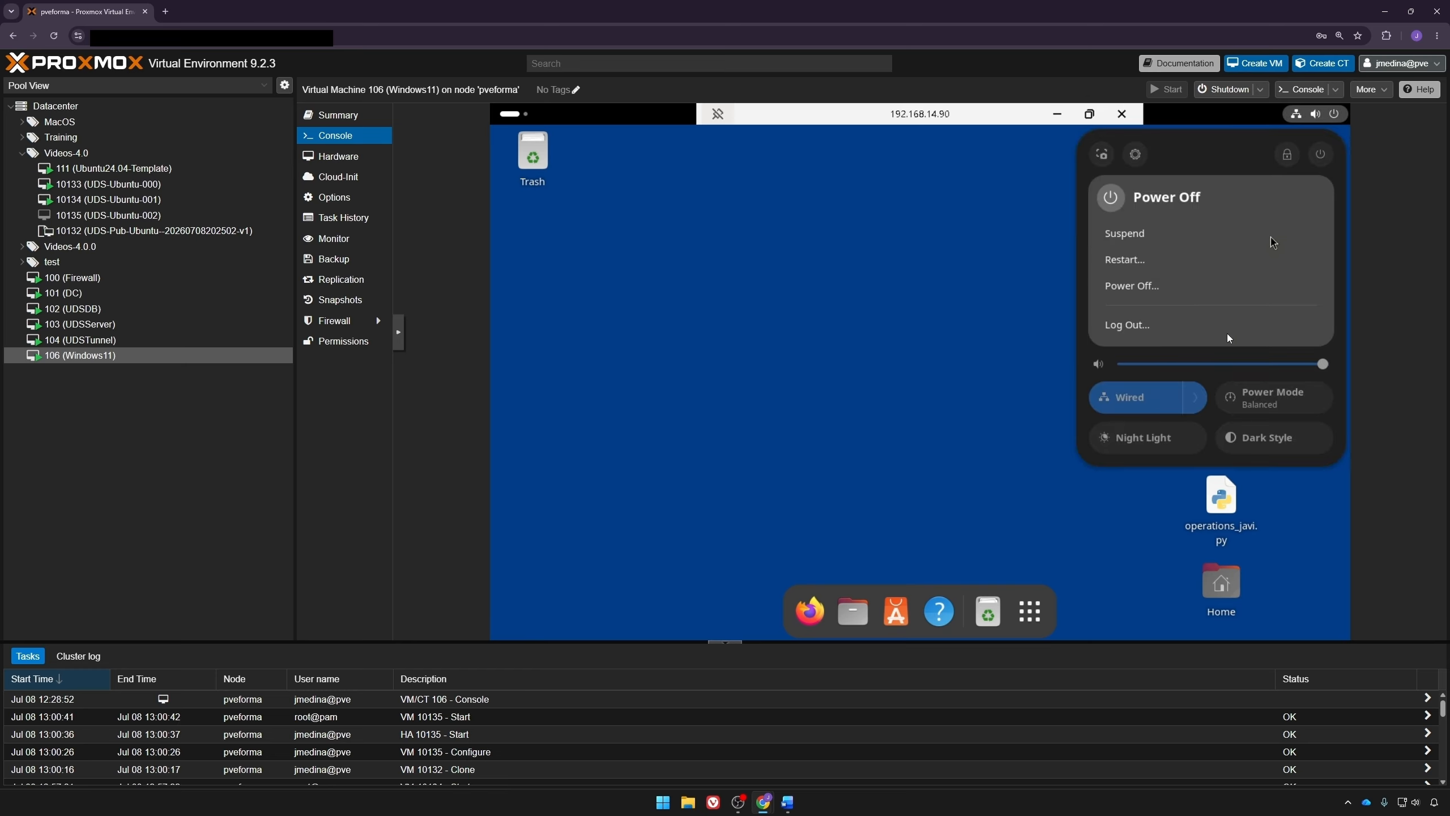
pyautogui.click(1156, 324)
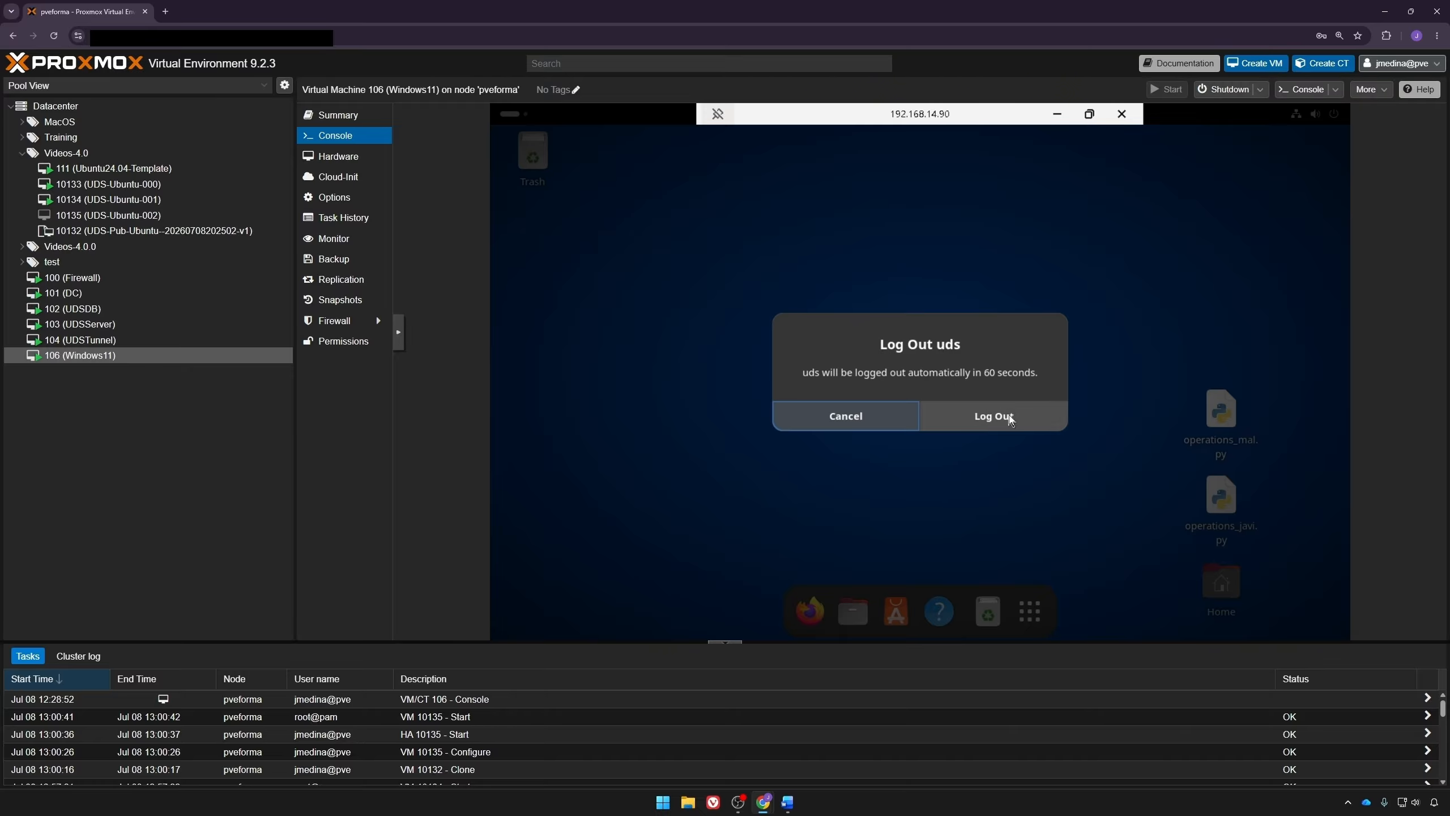
pyautogui.click(1008, 415)
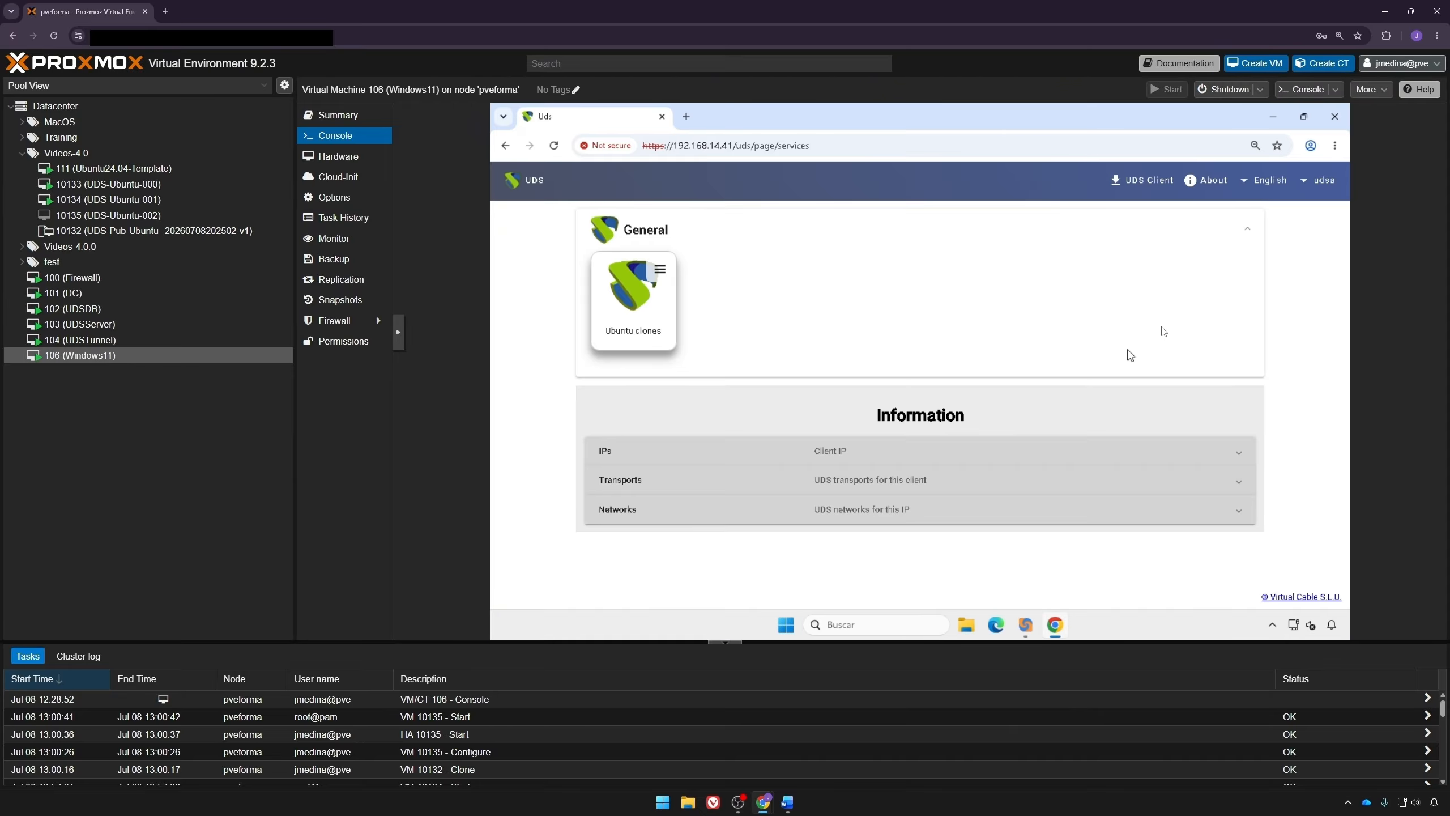
# Step: Return to the administration and open the Ubuntu clones pool's assigned services
pyautogui.click(1319, 182)
pyautogui.click(1304, 212)
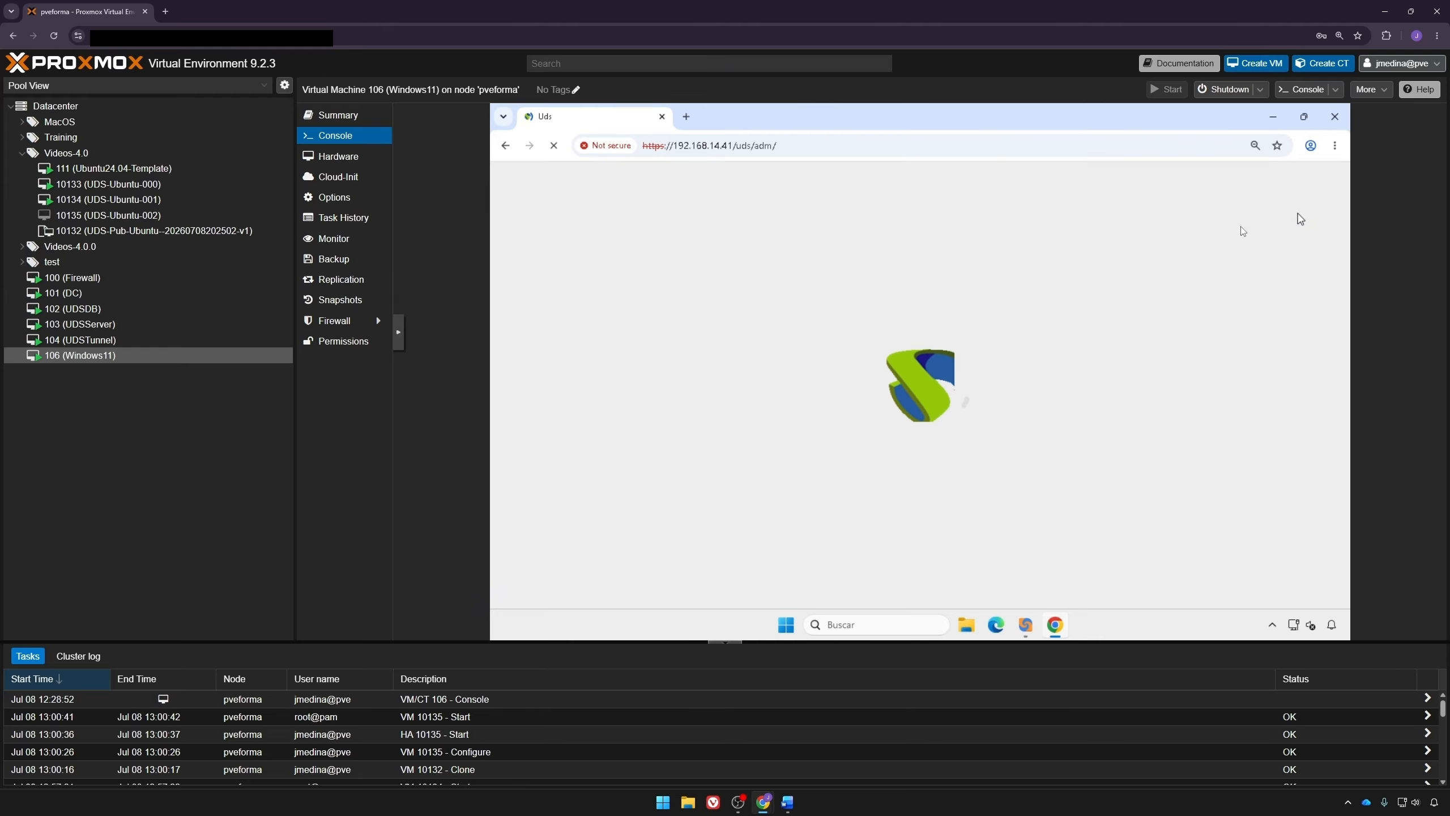
pyautogui.moveTo(505, 323)
pyautogui.click(534, 346)
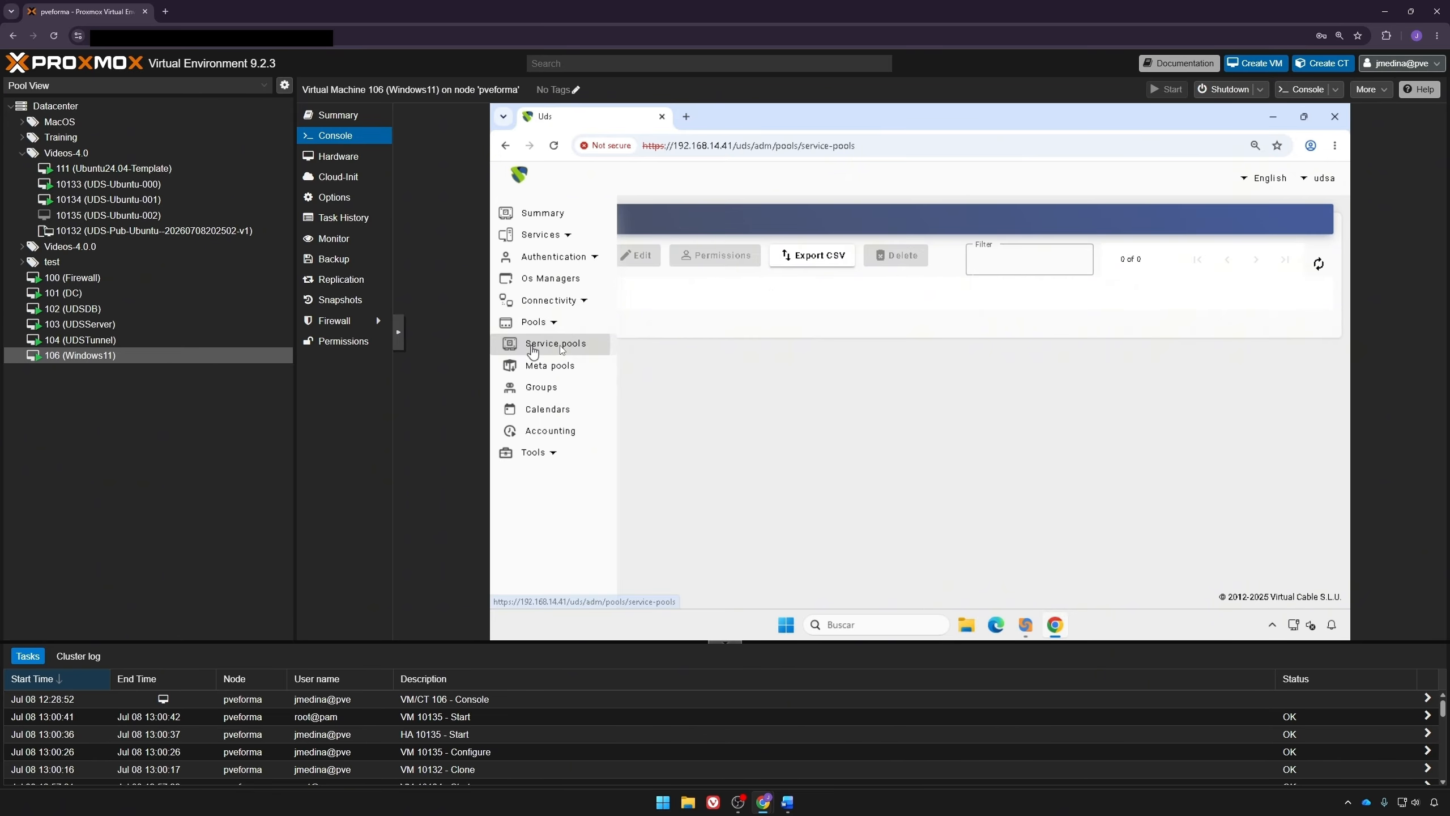
pyautogui.doubleClick(739, 335)
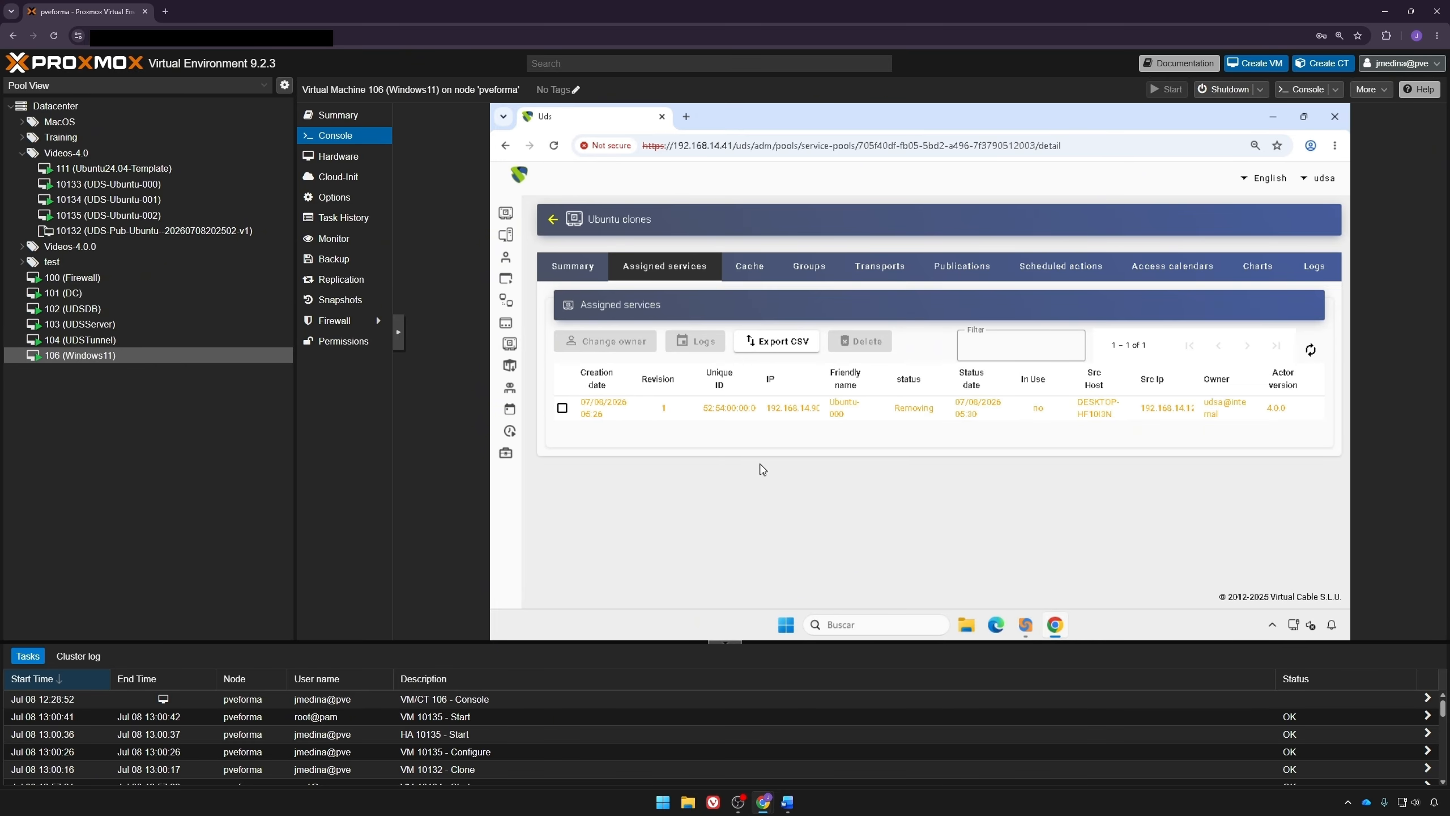
# Step: Review the Ubuntu clones pool's cached services and refresh the list
pyautogui.click(782, 279)
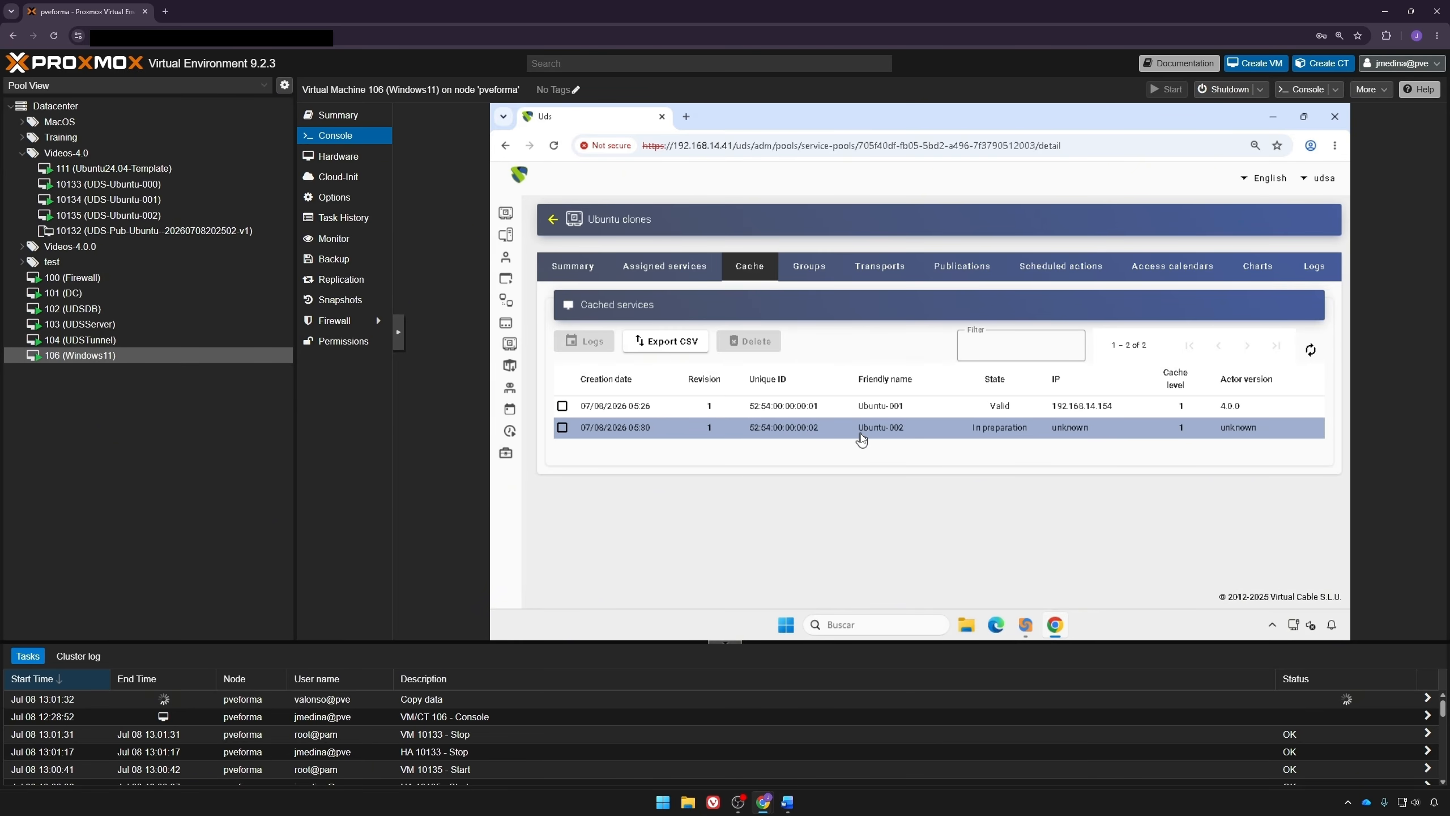
pyautogui.click(1312, 351)
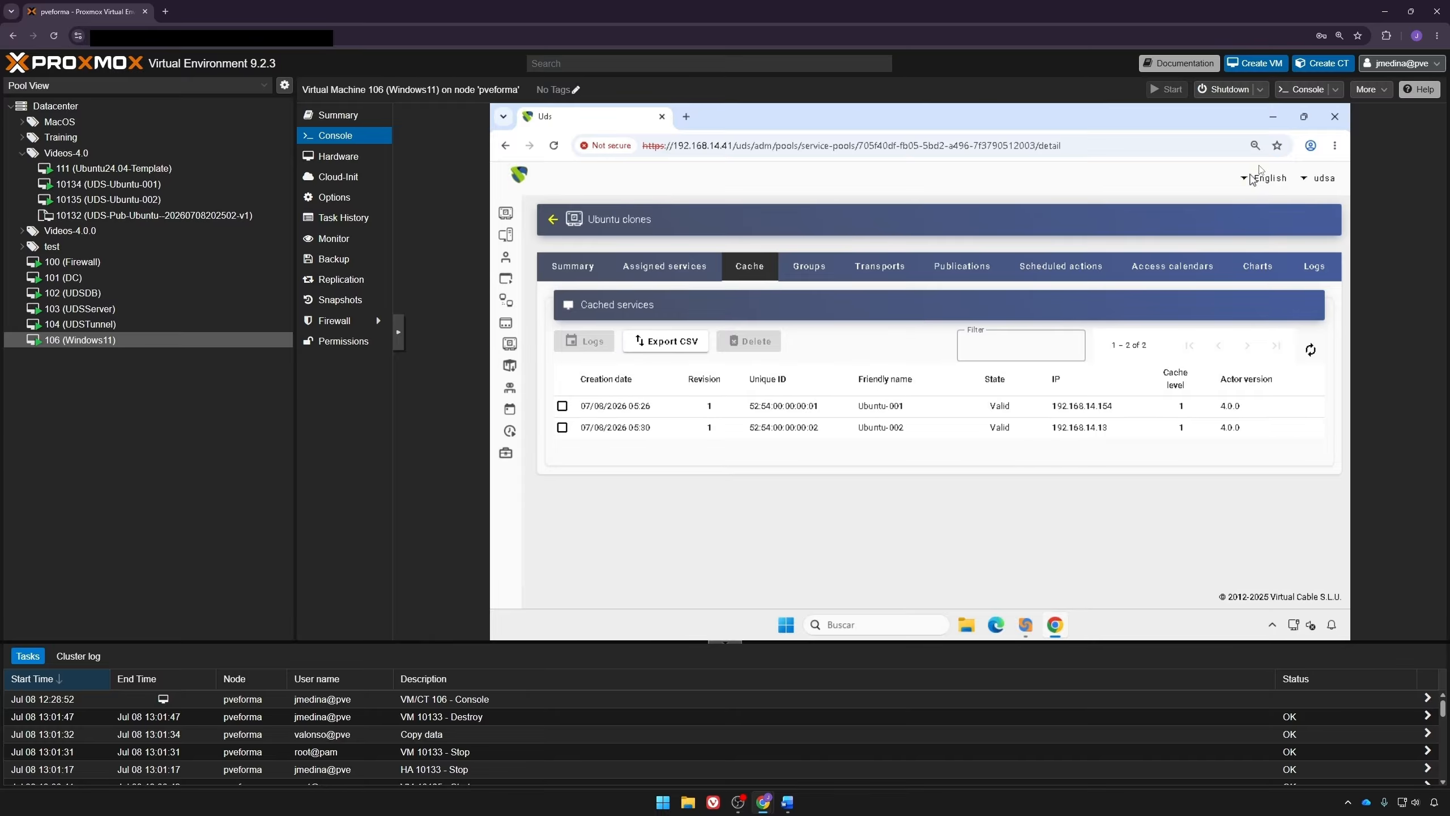
# Step: Return to the user services page and connect to Ubuntu clones through the HTML5 transport, opening the remote desktop
pyautogui.click(1319, 178)
pyautogui.click(1296, 203)
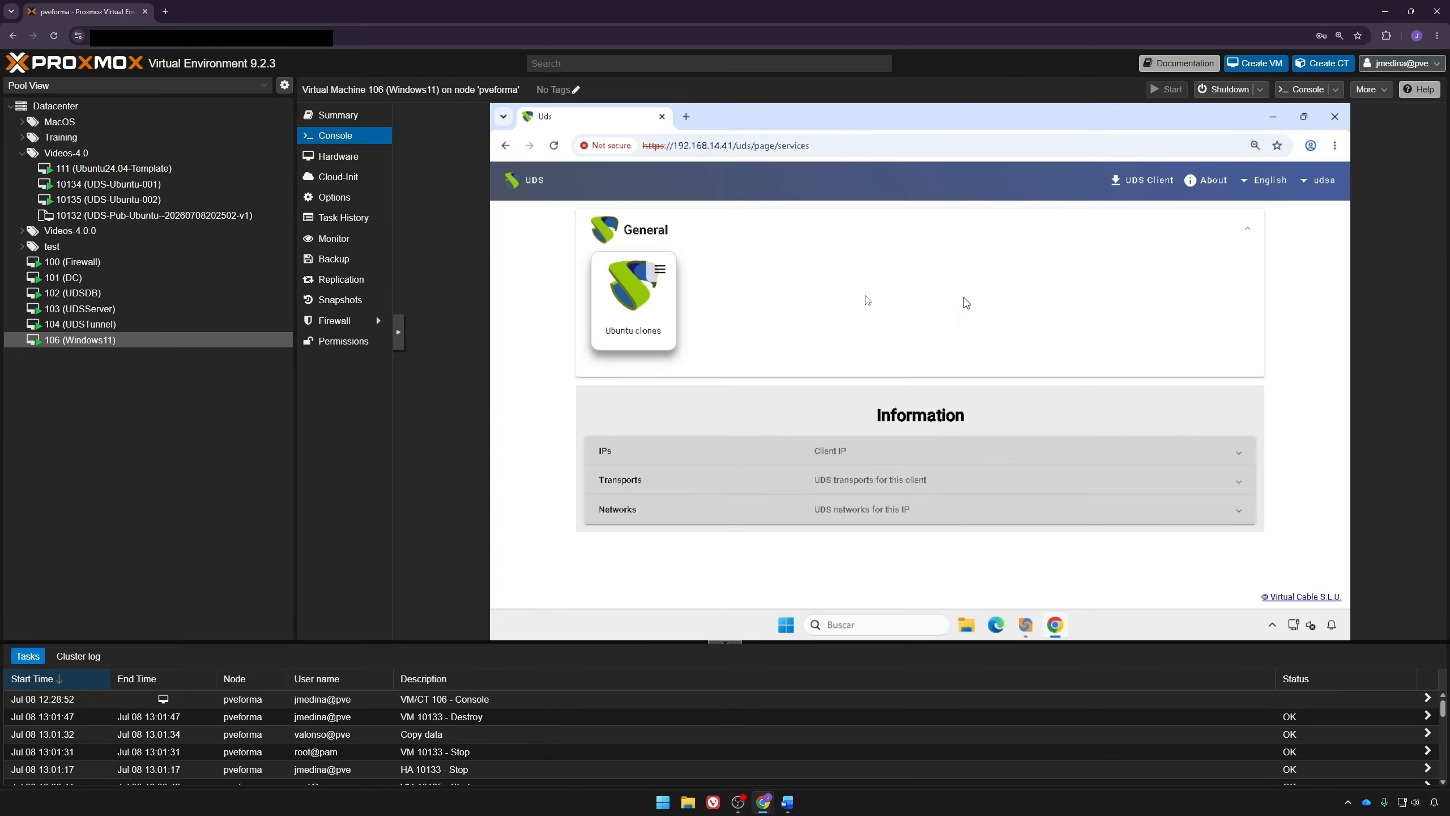
pyautogui.click(661, 269)
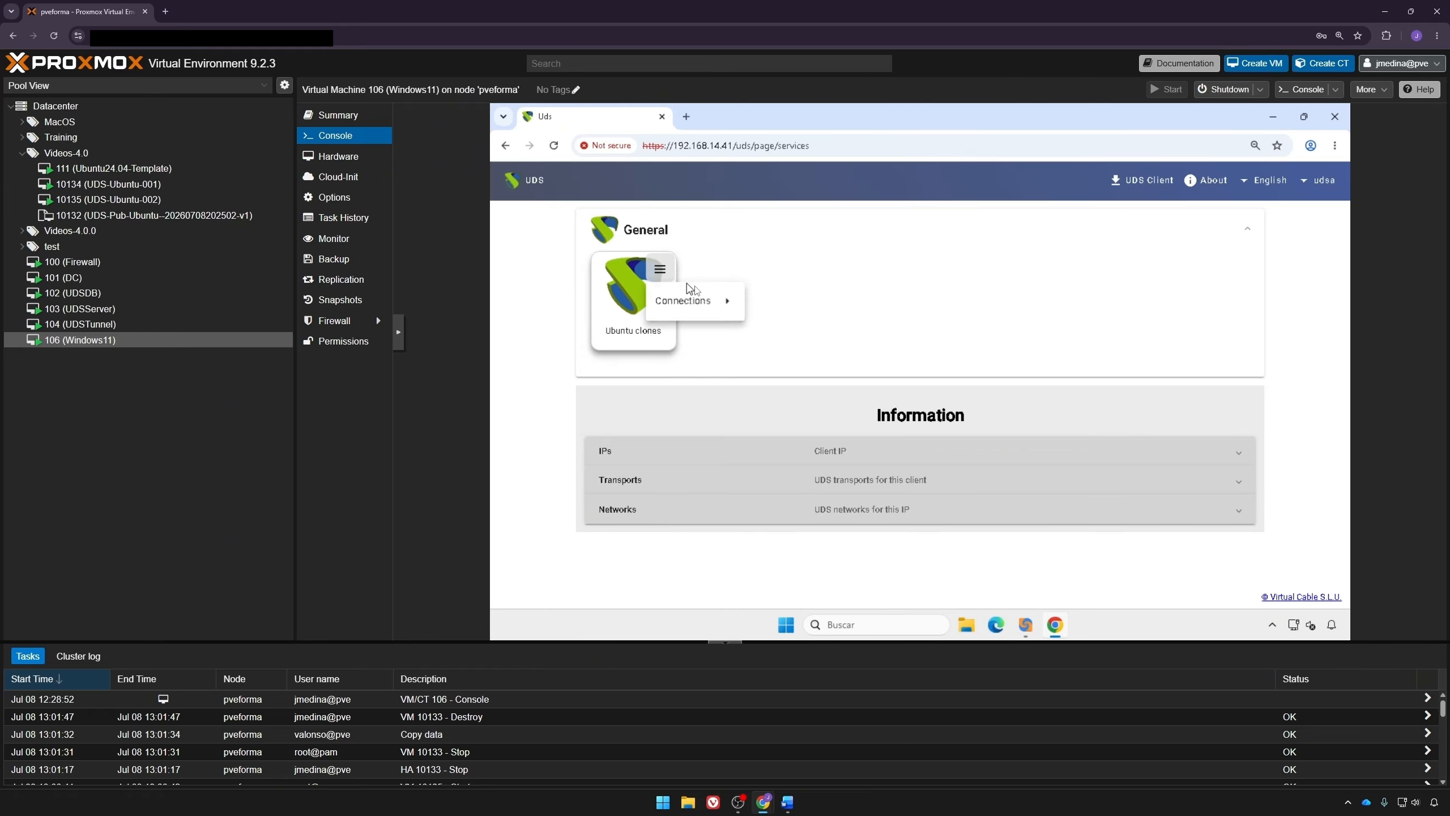
pyautogui.moveTo(679, 294)
pyautogui.click(799, 327)
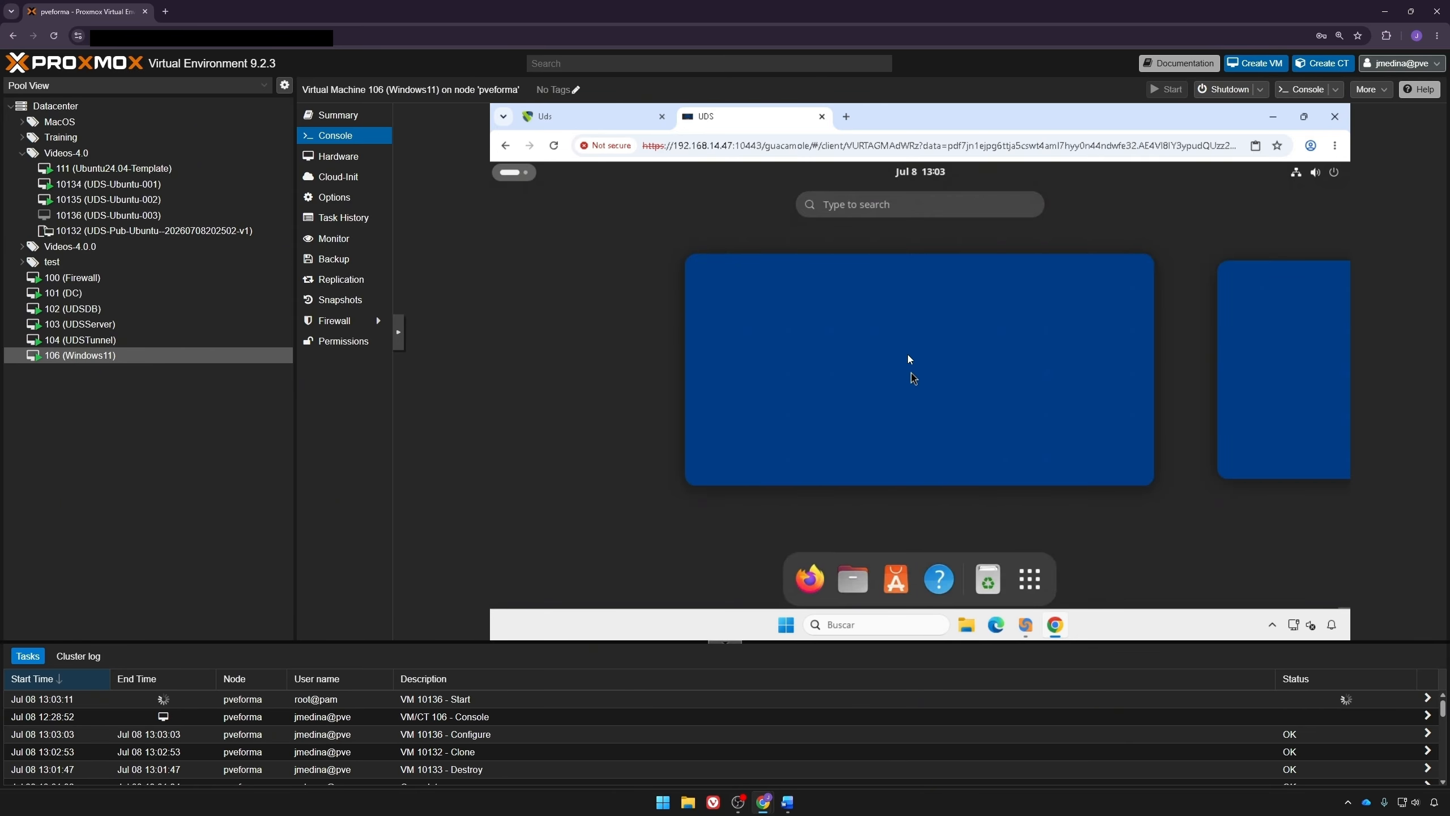
pyautogui.click(929, 381)
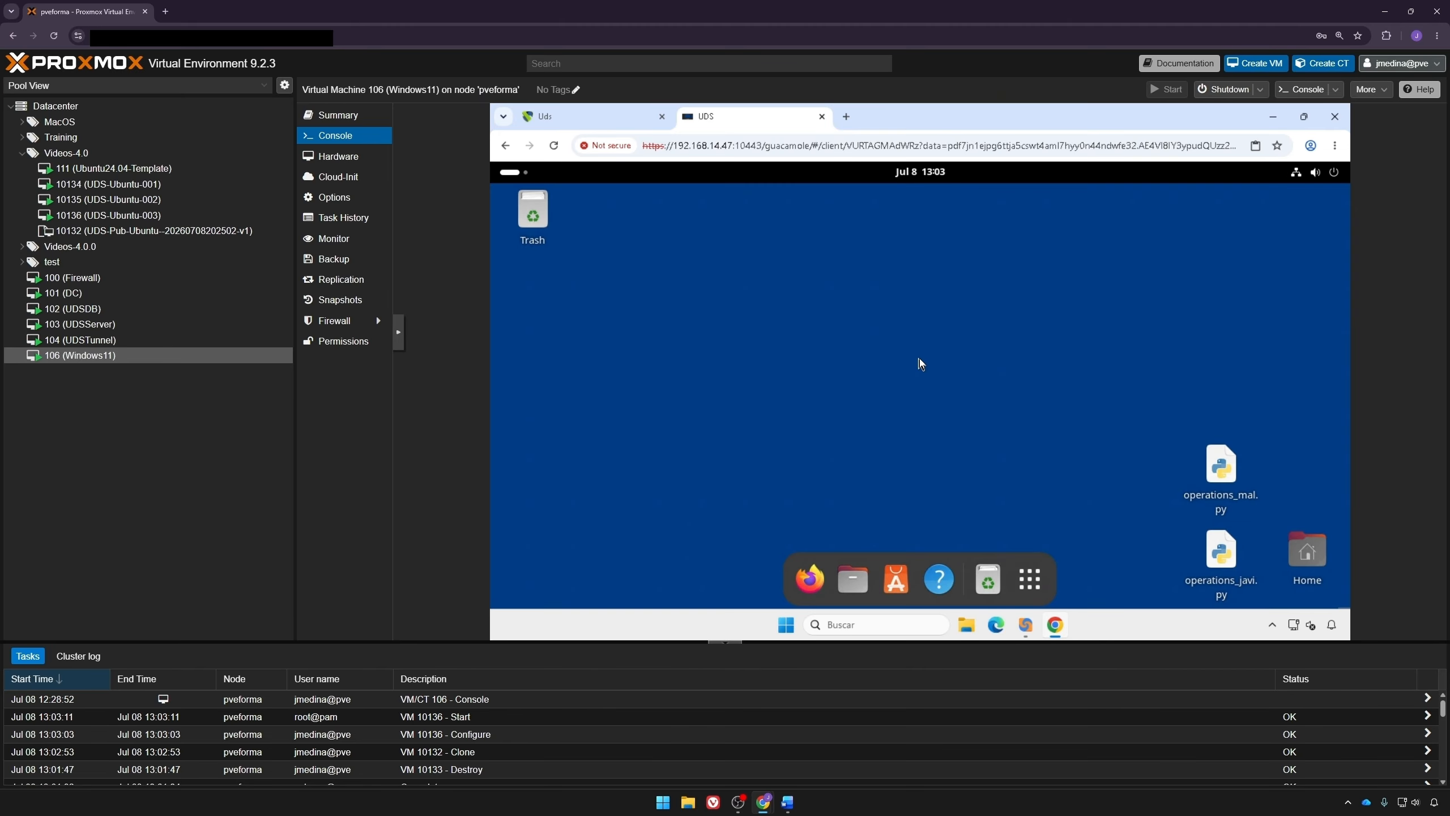